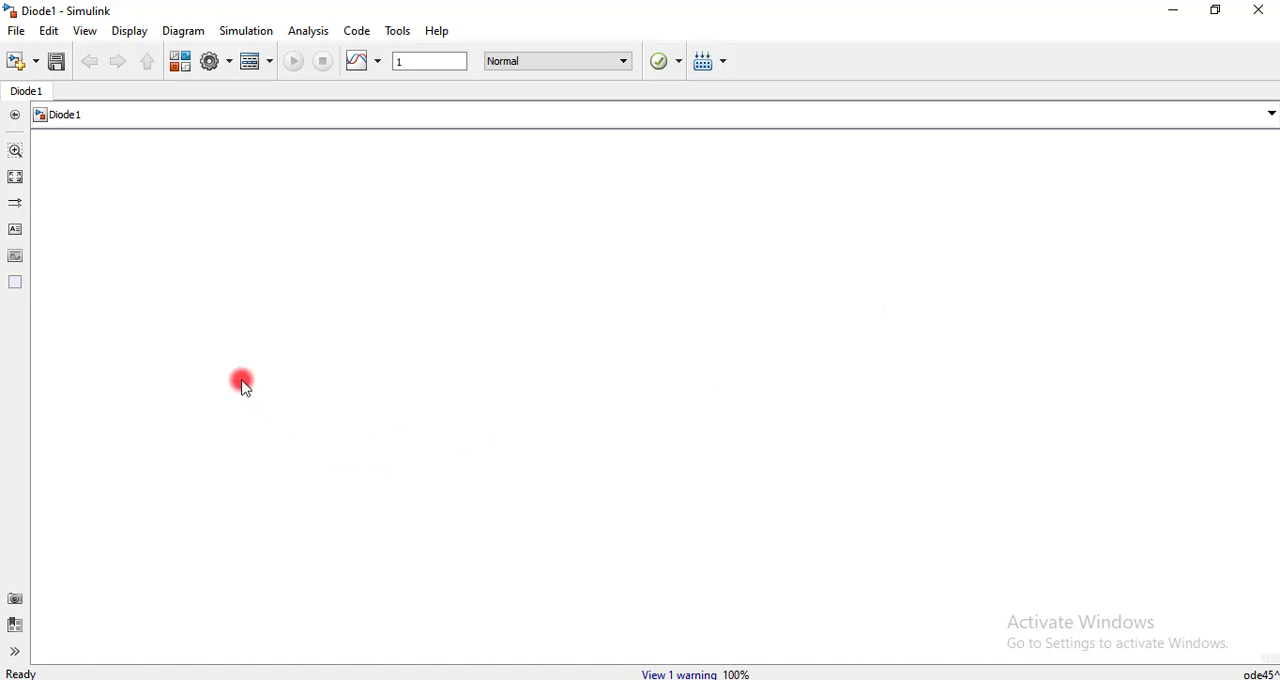
Add an AC Voltage Source block from powerlib/Electrical Sources to the model, leaving its peak amplitude at the default
{"action": "type", "text": "c"}
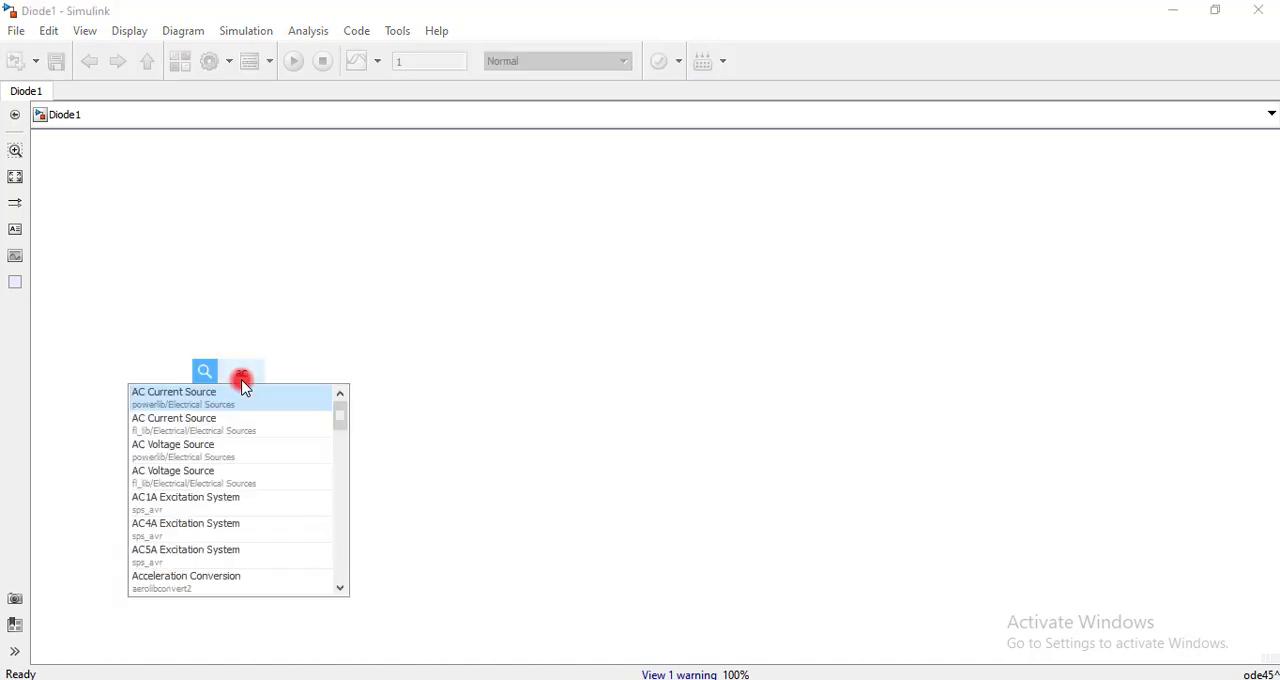
{"action": "type", "text": " vol"}
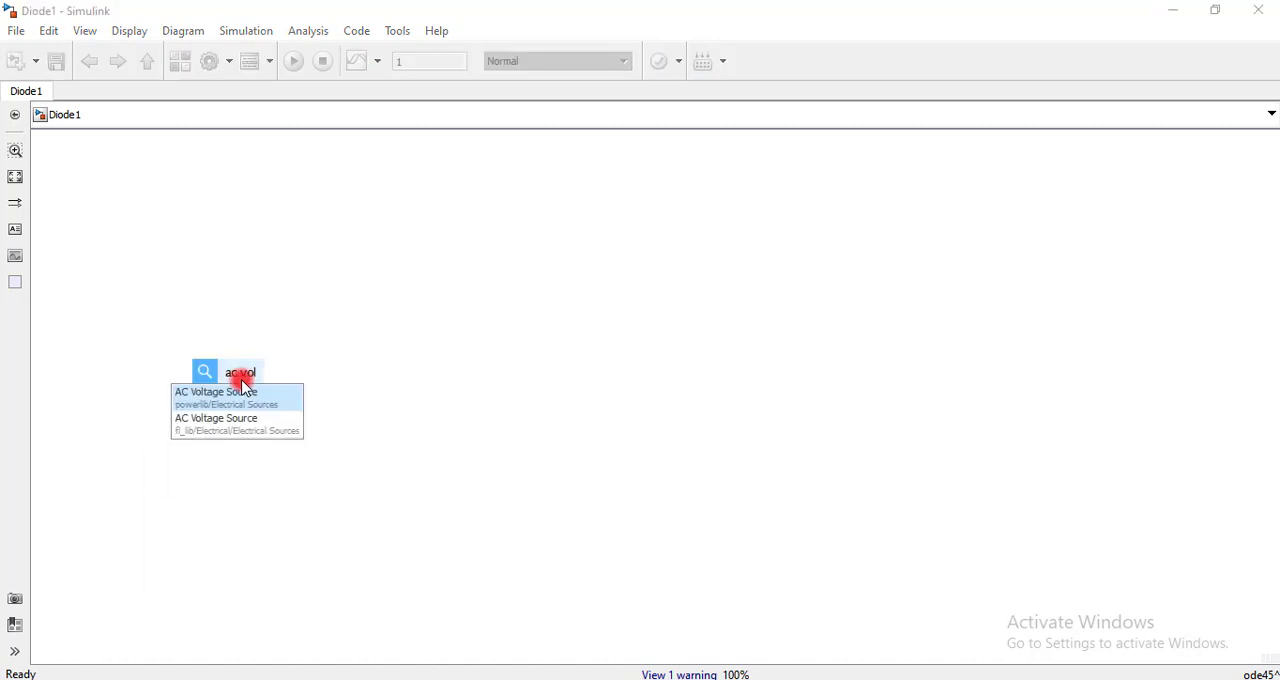
{"action": "type", "text": "tage"}
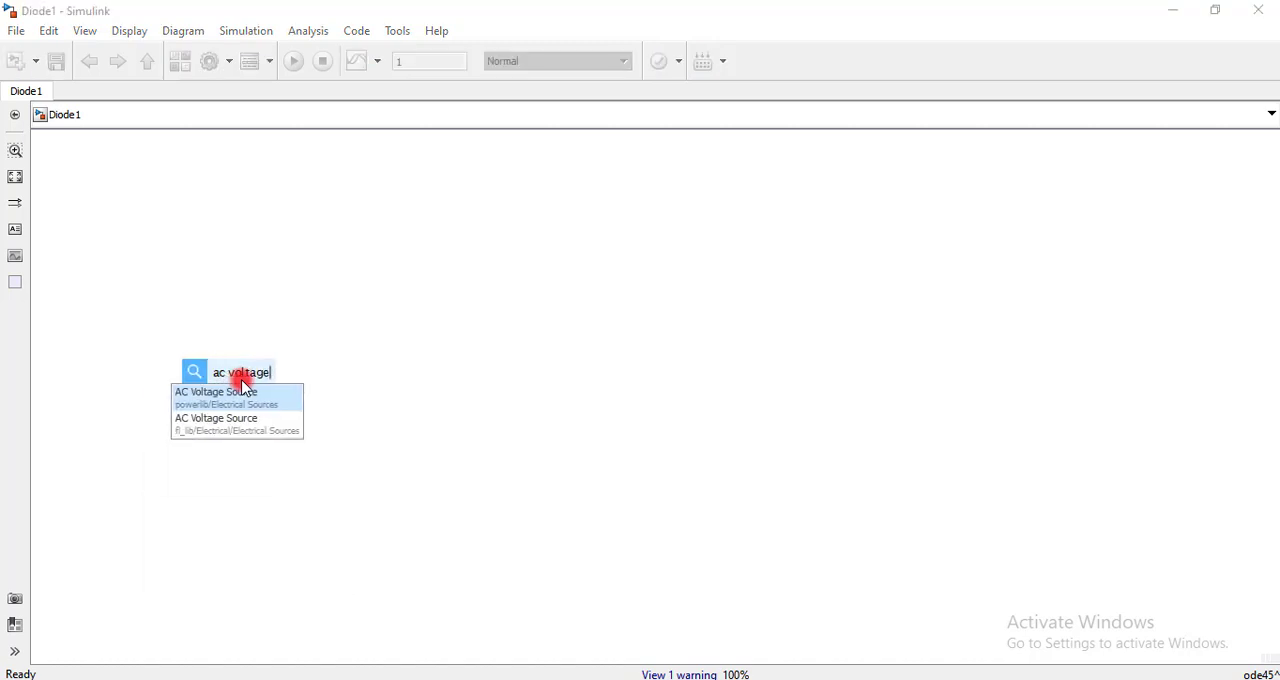
{"action": "left_click", "coordinate": [240, 396]}
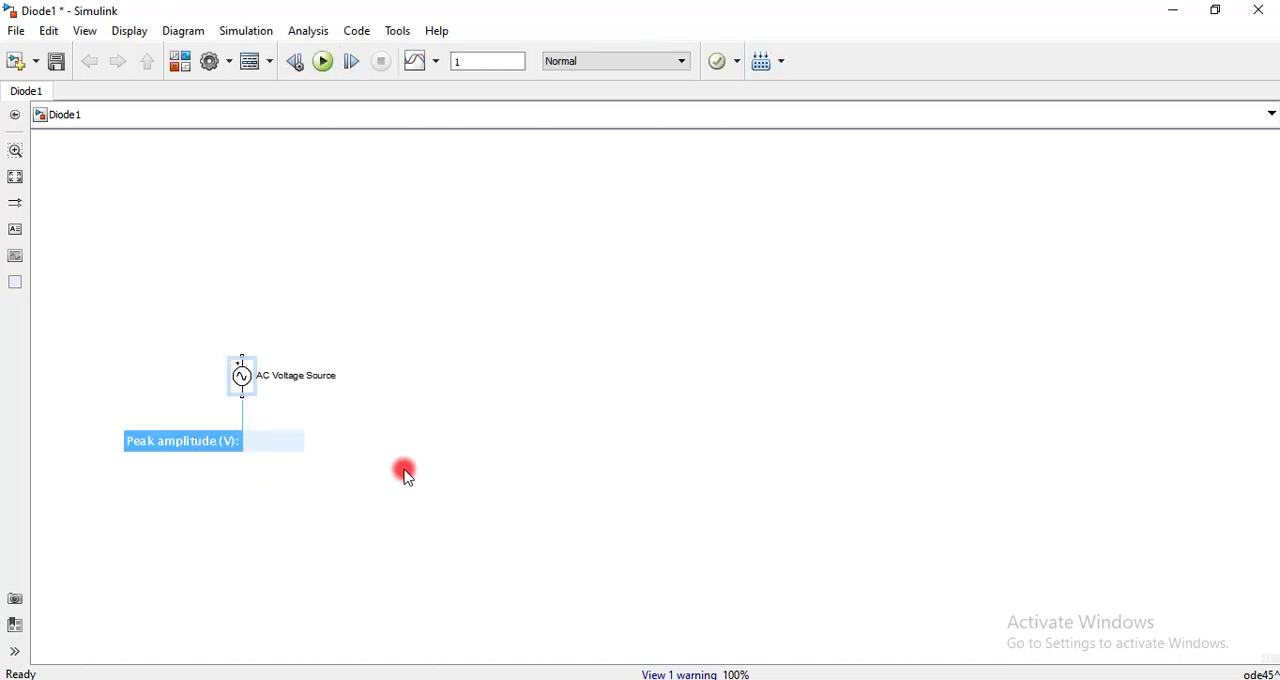
{"action": "left_click", "coordinate": [445, 483]}
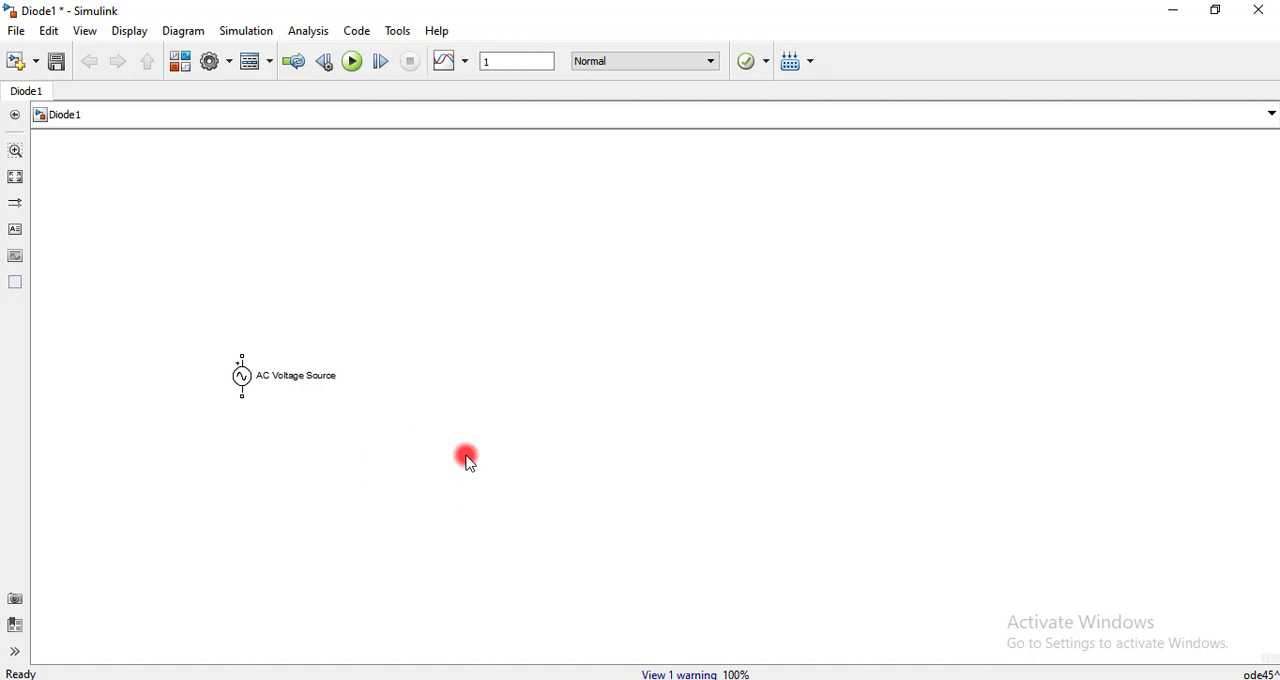
Add a Current Measurement block from the powerlib Measurements library and place it above the AC Voltage Source
{"action": "key", "text": "space"}
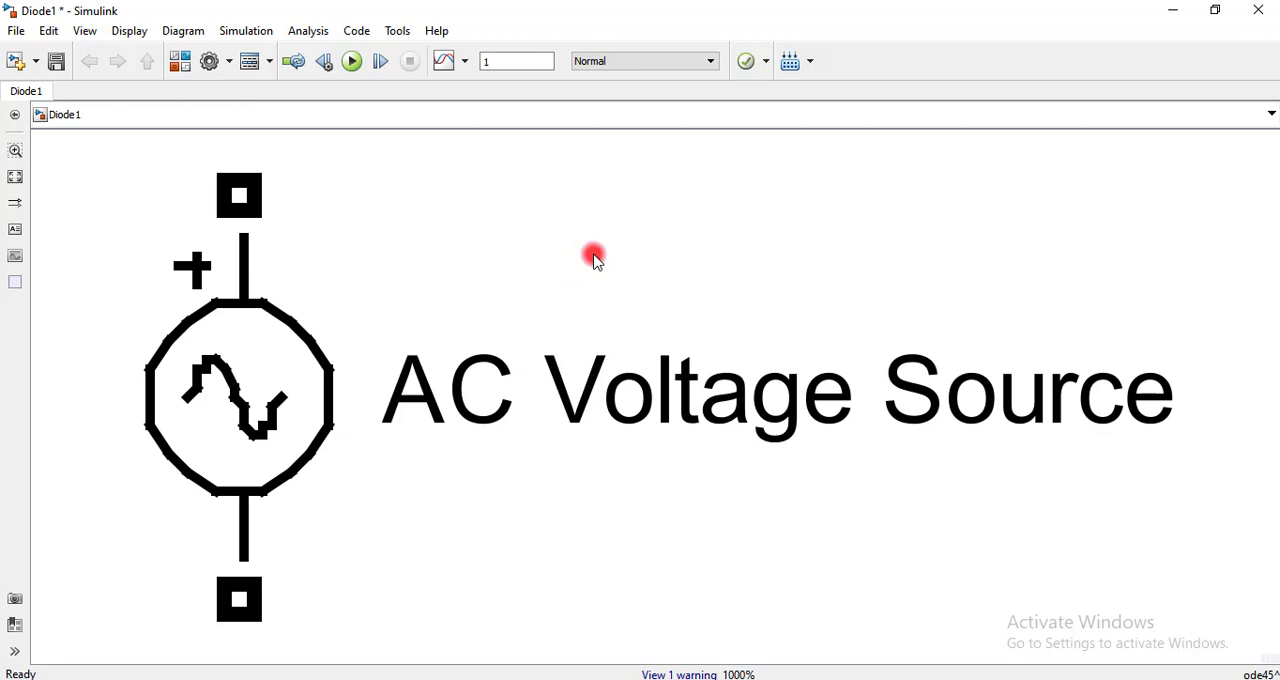
{"action": "scroll", "coordinate": [593, 258], "scroll_direction": "down", "scroll_amount": 6}
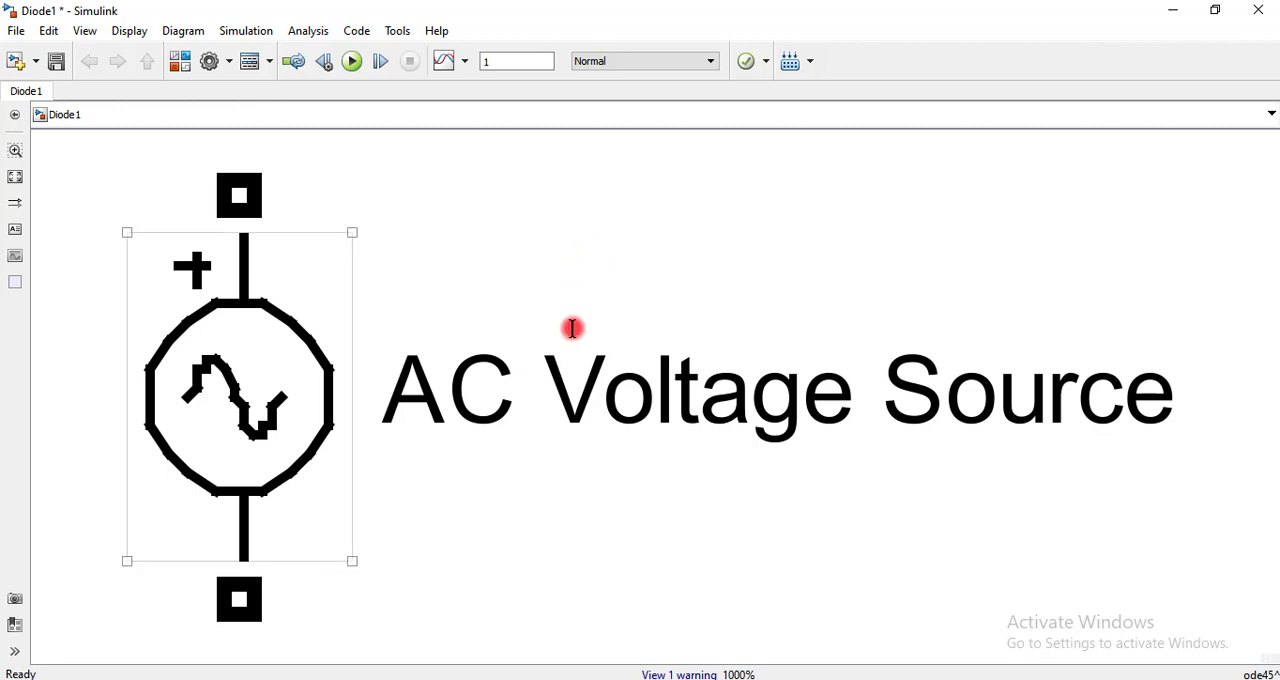
{"action": "double_click", "coordinate": [673, 264]}
{"action": "type", "text": "curr"}
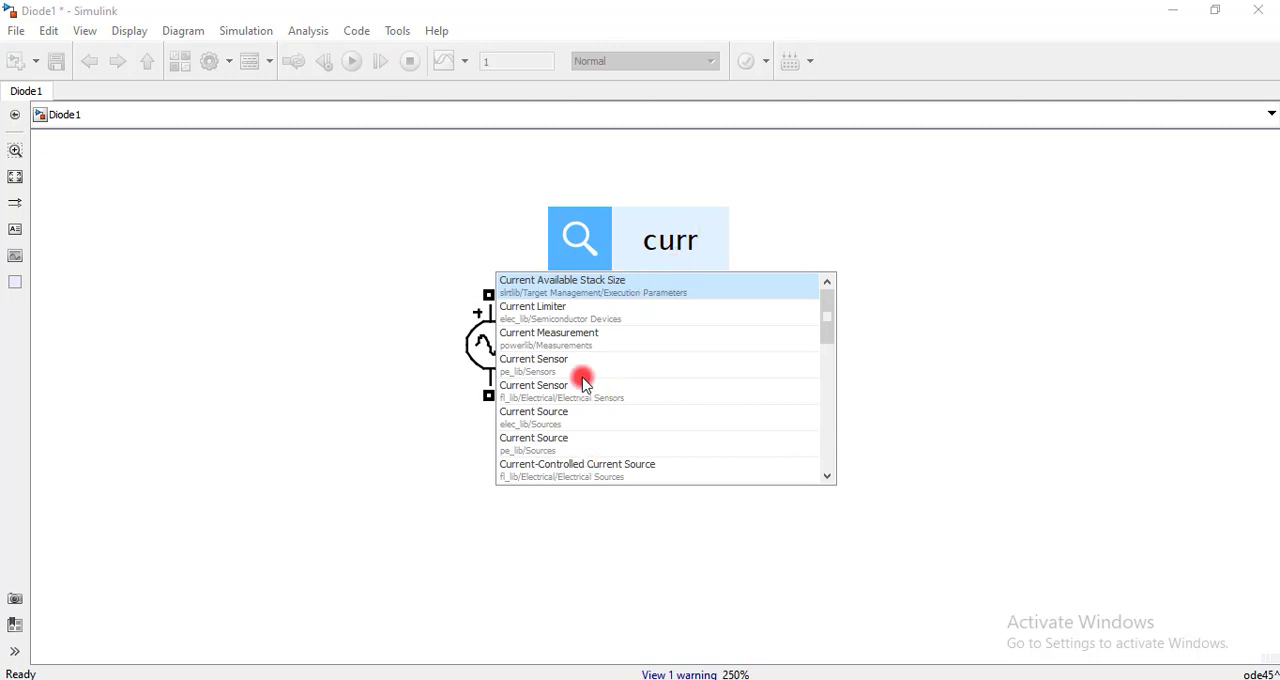
{"action": "left_click", "coordinate": [580, 338]}
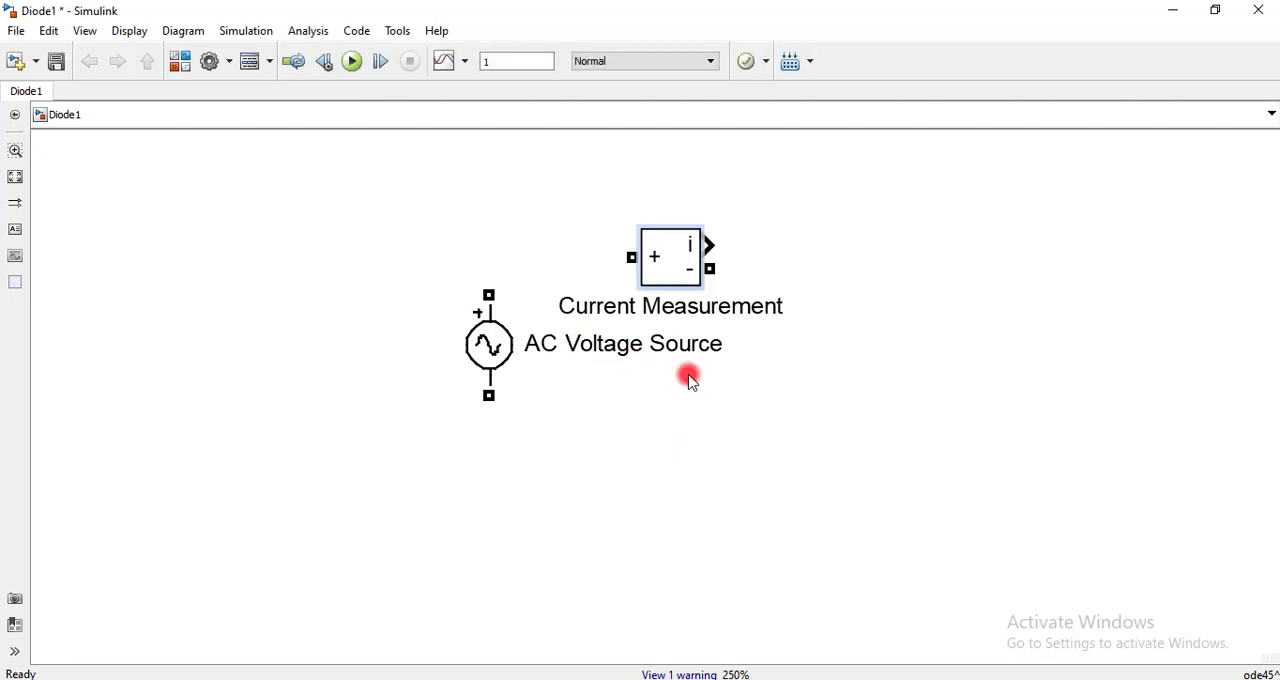
{"action": "left_click_drag", "start_coordinate": [697, 275], "coordinate": [686, 156]}
Add a Series RLC Branch block from powerlib/Elements and place it beside the Current Measurement block, on its output side
{"action": "scroll", "coordinate": [686, 156], "scroll_direction": "up", "scroll_amount": 3}
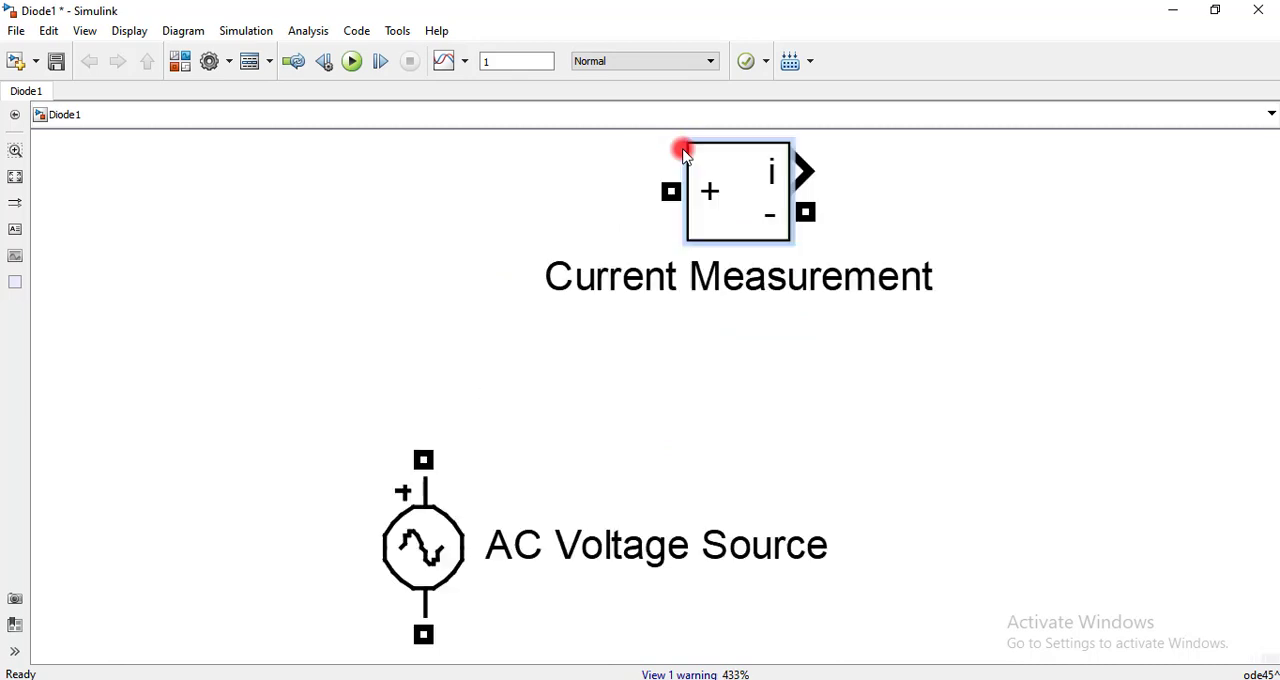
{"action": "scroll", "coordinate": [743, 266], "scroll_direction": "down", "scroll_amount": 5}
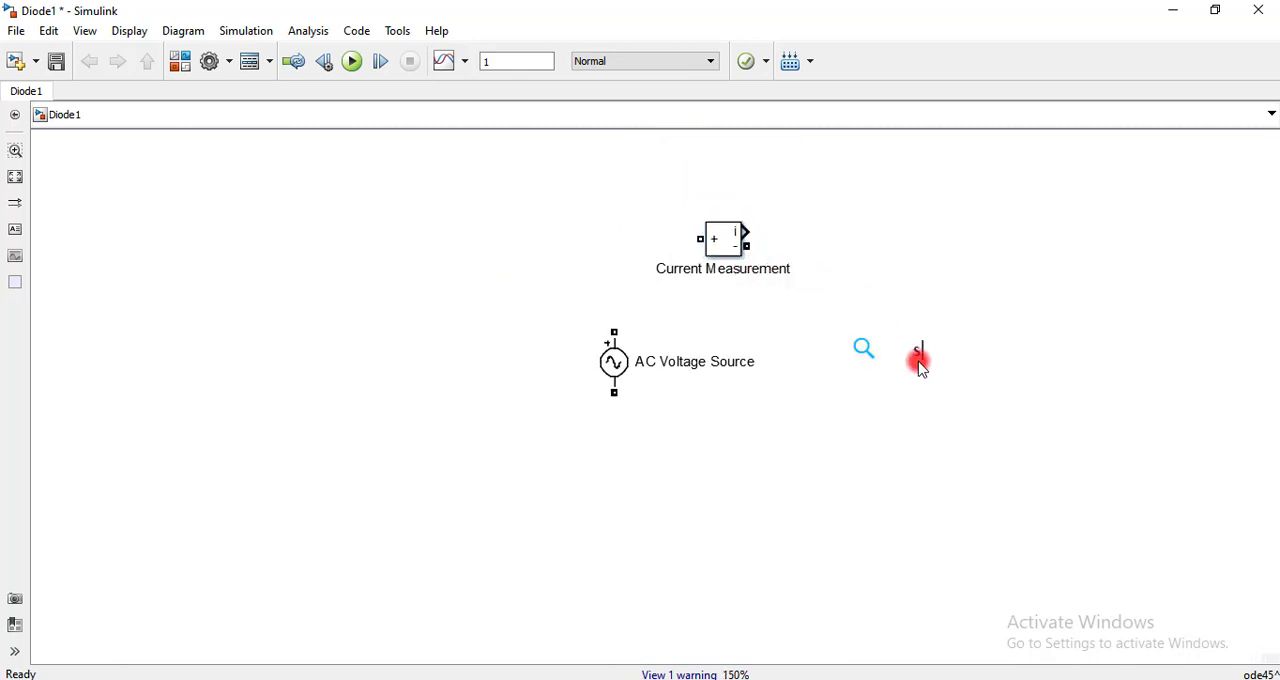
{"action": "type", "text": "eries"}
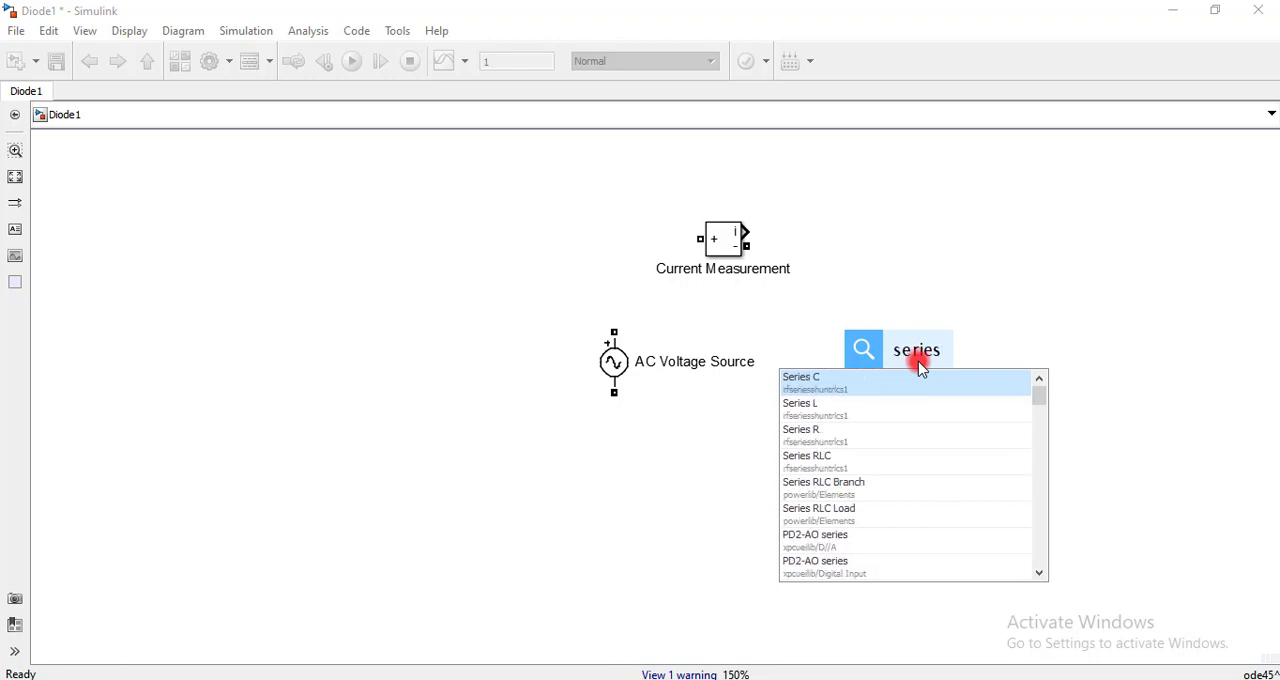
{"action": "left_click", "coordinate": [857, 483]}
{"action": "left_click_drag", "start_coordinate": [917, 358], "coordinate": [920, 226]}
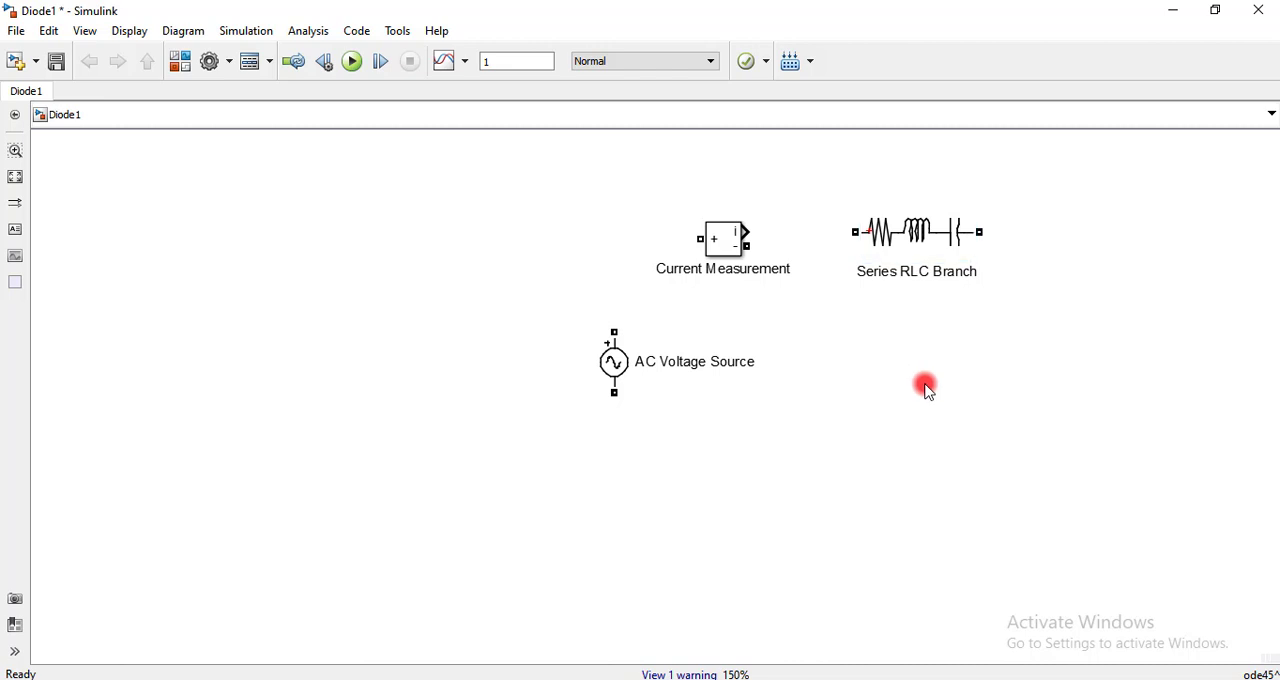
Add a Diode block from powerlib/Power Electronics below the Series RLC Branch
{"action": "double_click", "coordinate": [928, 390]}
{"action": "type", "text": "diode"}
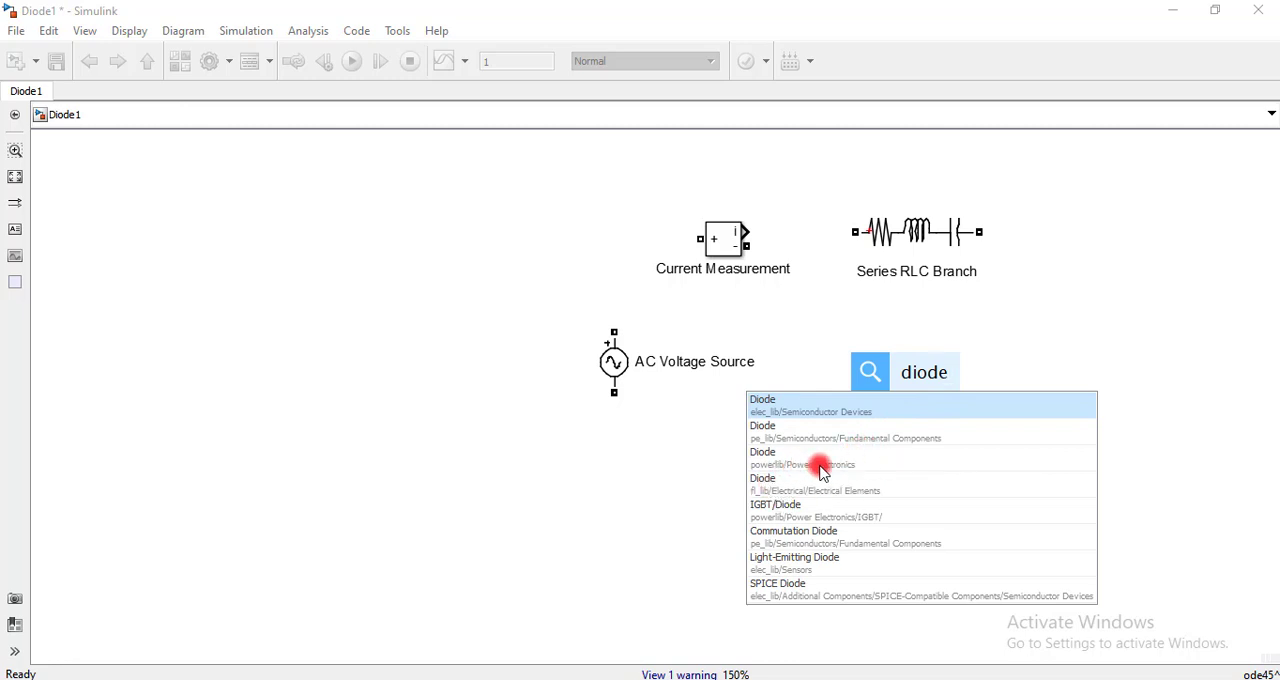
{"action": "left_click", "coordinate": [820, 463]}
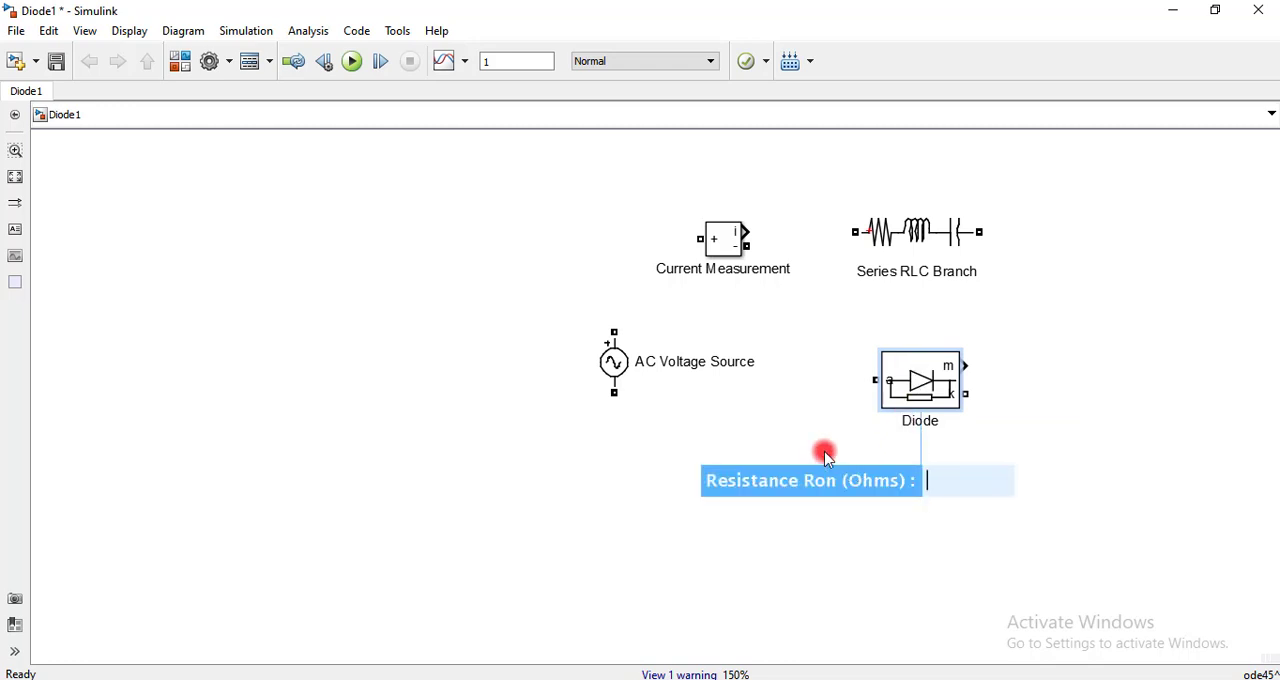
Hide the diode's measurement port and set its forward voltage Vf to 0.7 V
{"action": "left_click", "coordinate": [905, 394]}
{"action": "double_click", "coordinate": [910, 397]}
{"action": "scroll", "coordinate": [520, 530], "scroll_direction": "down", "scroll_amount": 3}
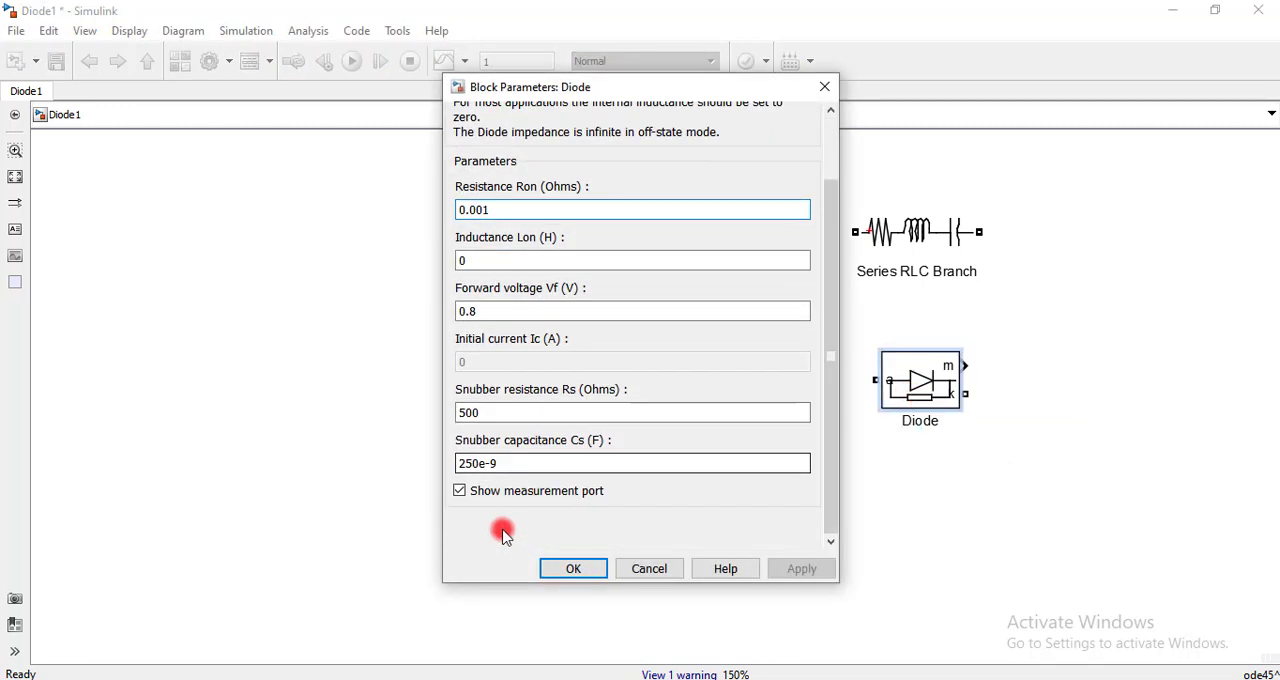
{"action": "left_click", "coordinate": [460, 491]}
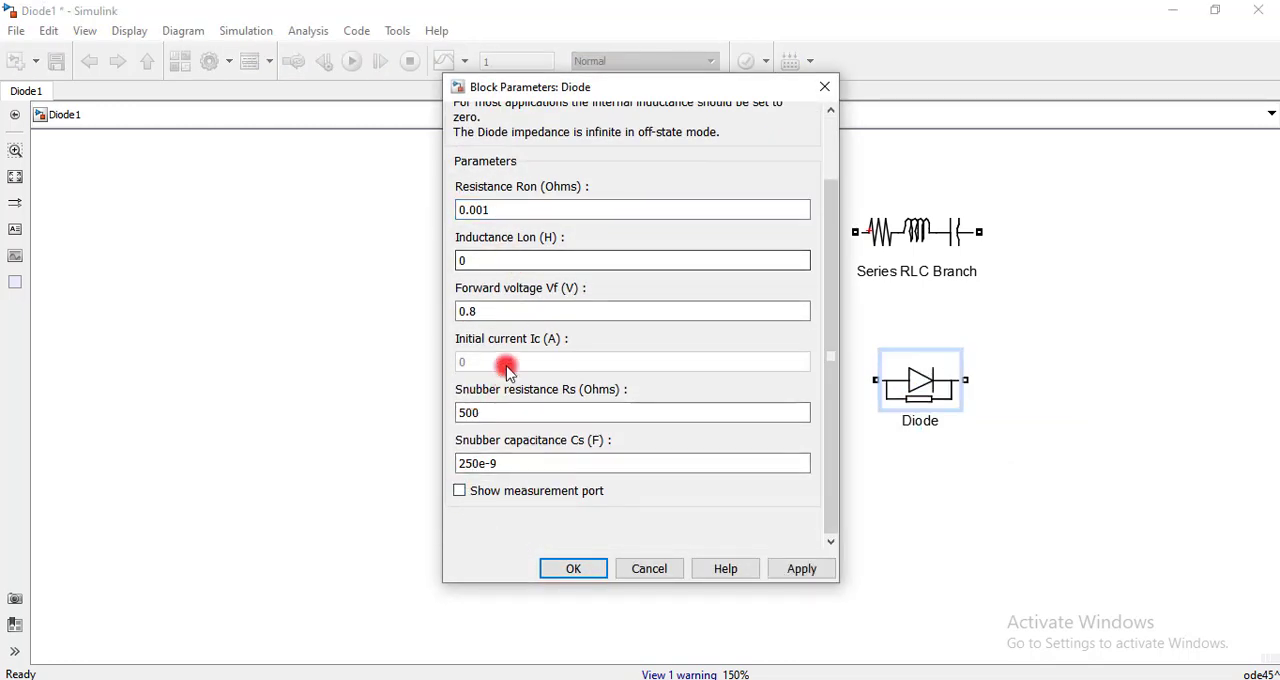
{"action": "double_click", "coordinate": [499, 311]}
{"action": "left_click", "coordinate": [496, 310]}
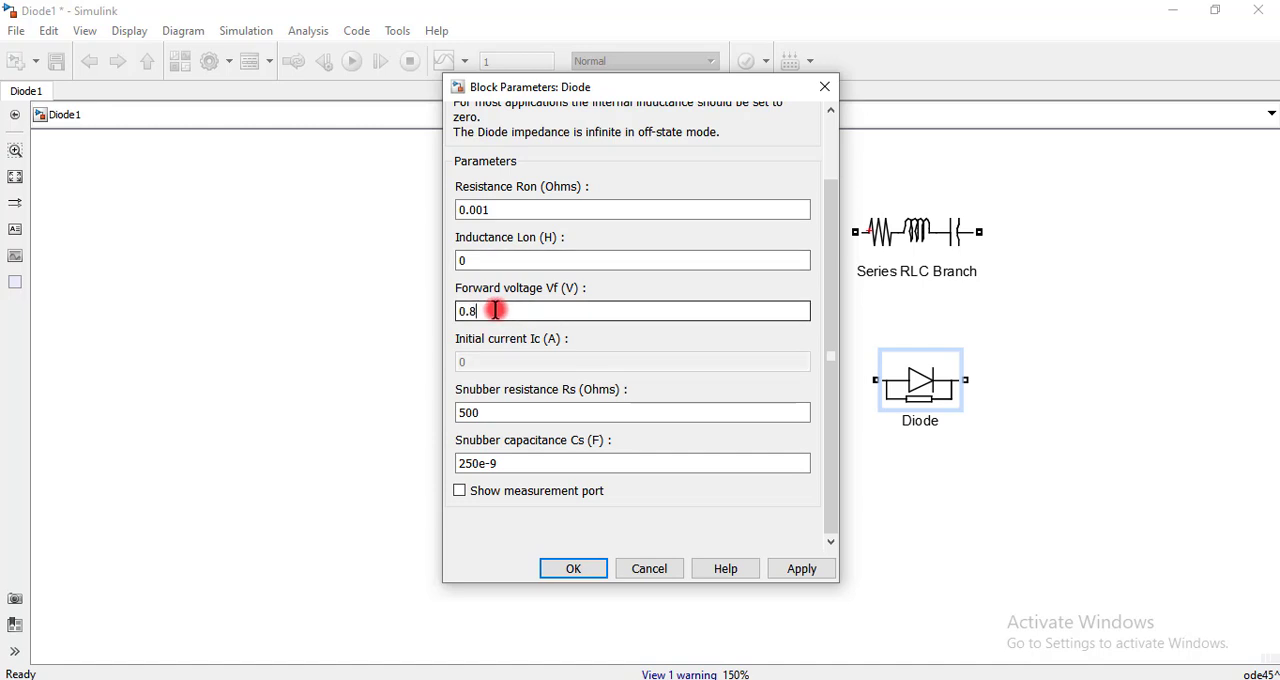
{"action": "key", "text": "BackSpace"}
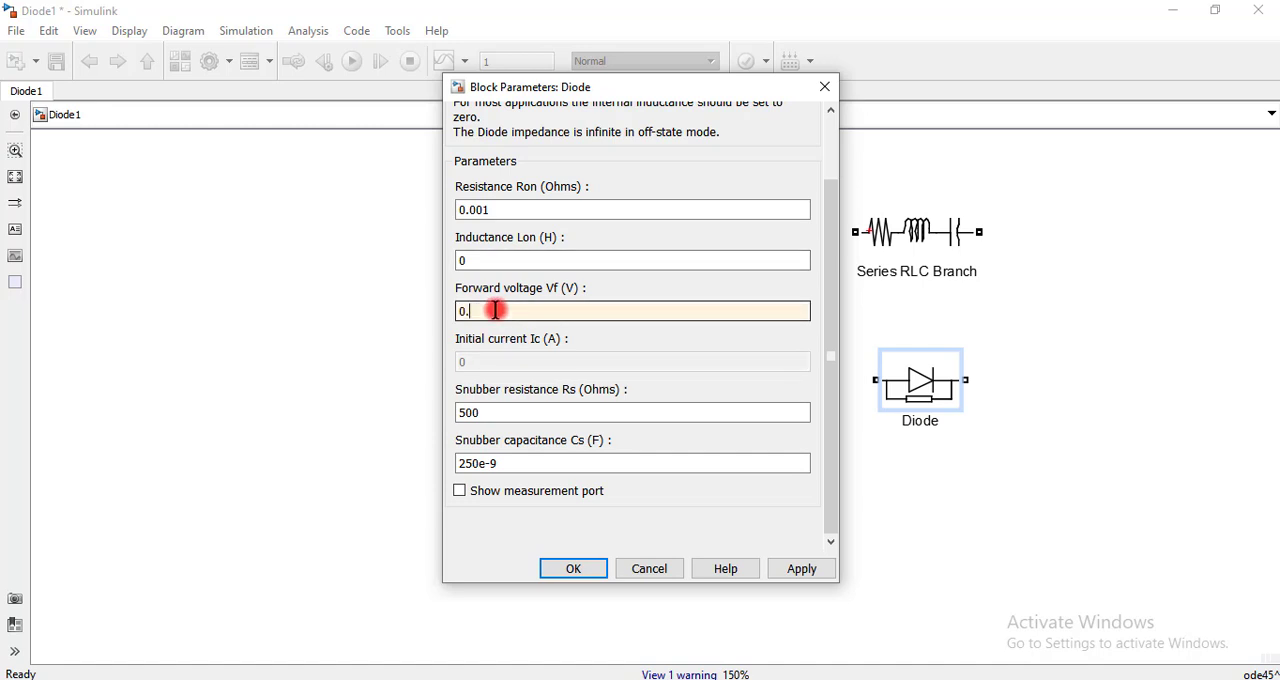
{"action": "type", "text": "7"}
{"action": "left_click", "coordinate": [572, 568]}
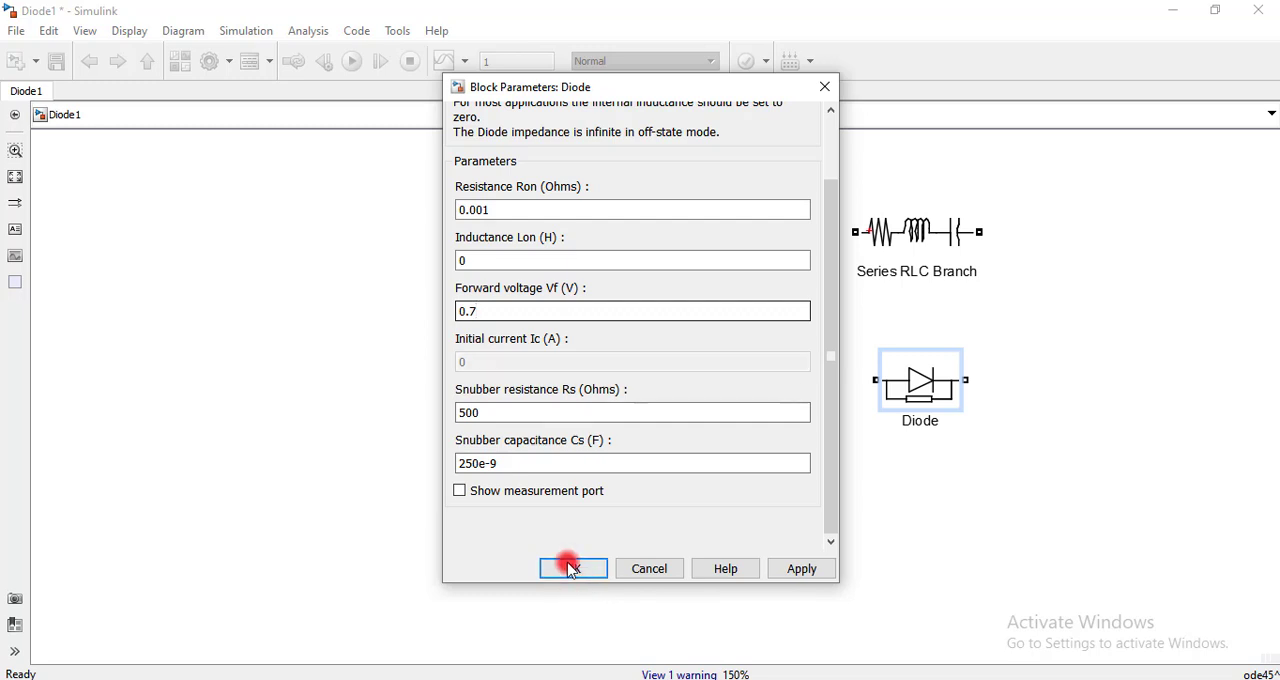
Rotate the diode to point downward and move it to the right of the Series RLC Branch
{"action": "left_click", "coordinate": [930, 382]}
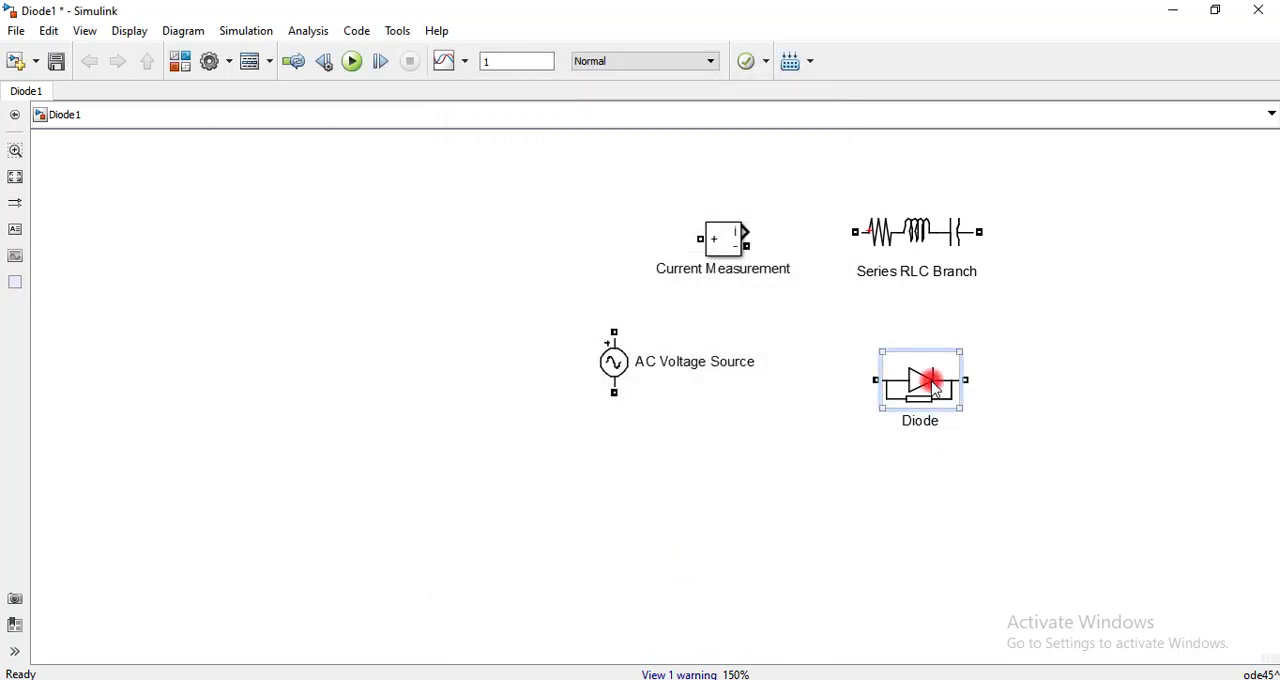
{"action": "key", "text": "ctrl+r"}
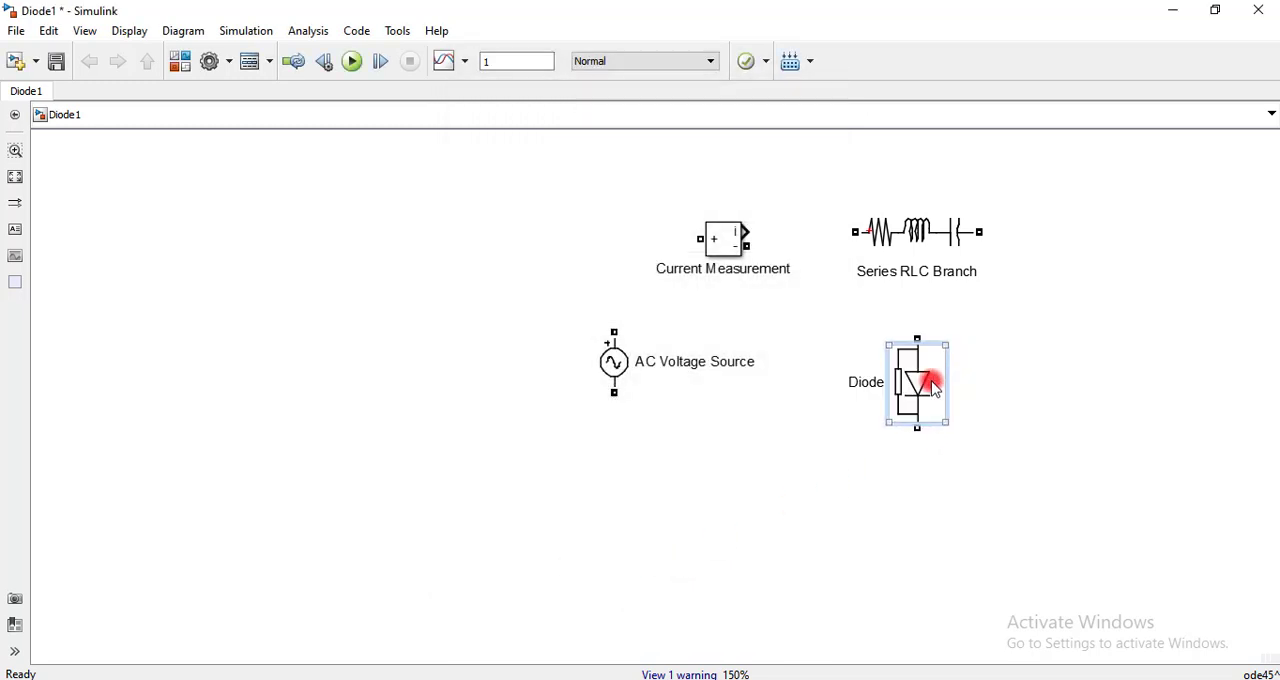
{"action": "left_click_drag", "start_coordinate": [932, 385], "coordinate": [1068, 377]}
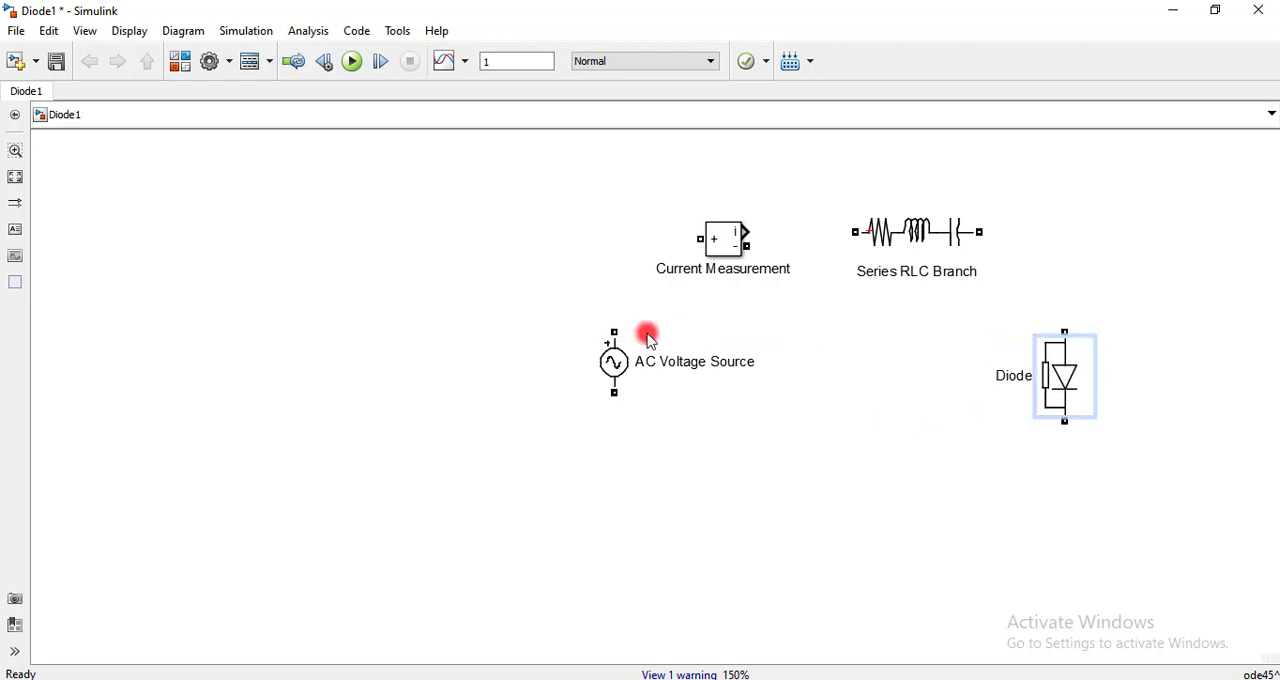
Wire the AC Voltage Source's positive terminal to the Current Measurement block's + port
{"action": "mouse_move", "coordinate": [614, 328]}
{"action": "left_mouse_down"}
{"action": "mouse_move", "coordinate": [614, 311]}
{"action": "mouse_move", "coordinate": [697, 241]}
{"action": "left_mouse_up"}
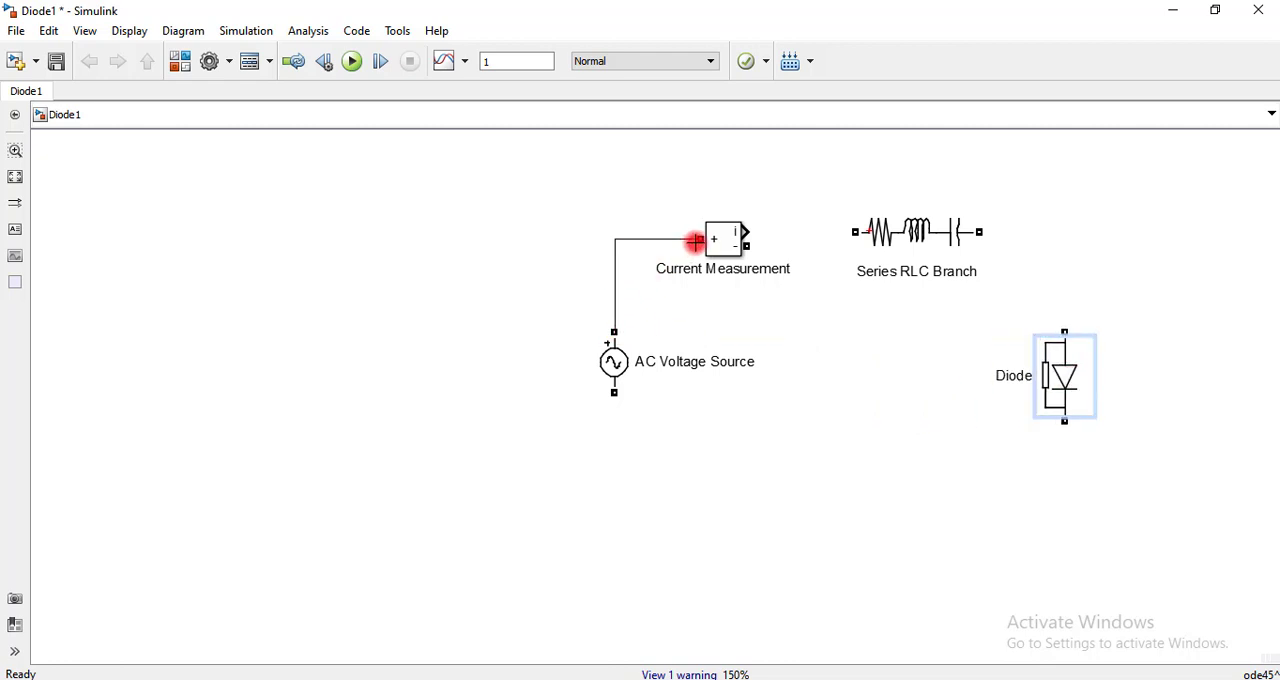
Change the Series RLC Branch to branch type R with a resistance of 25 ohms
{"action": "double_click", "coordinate": [902, 245]}
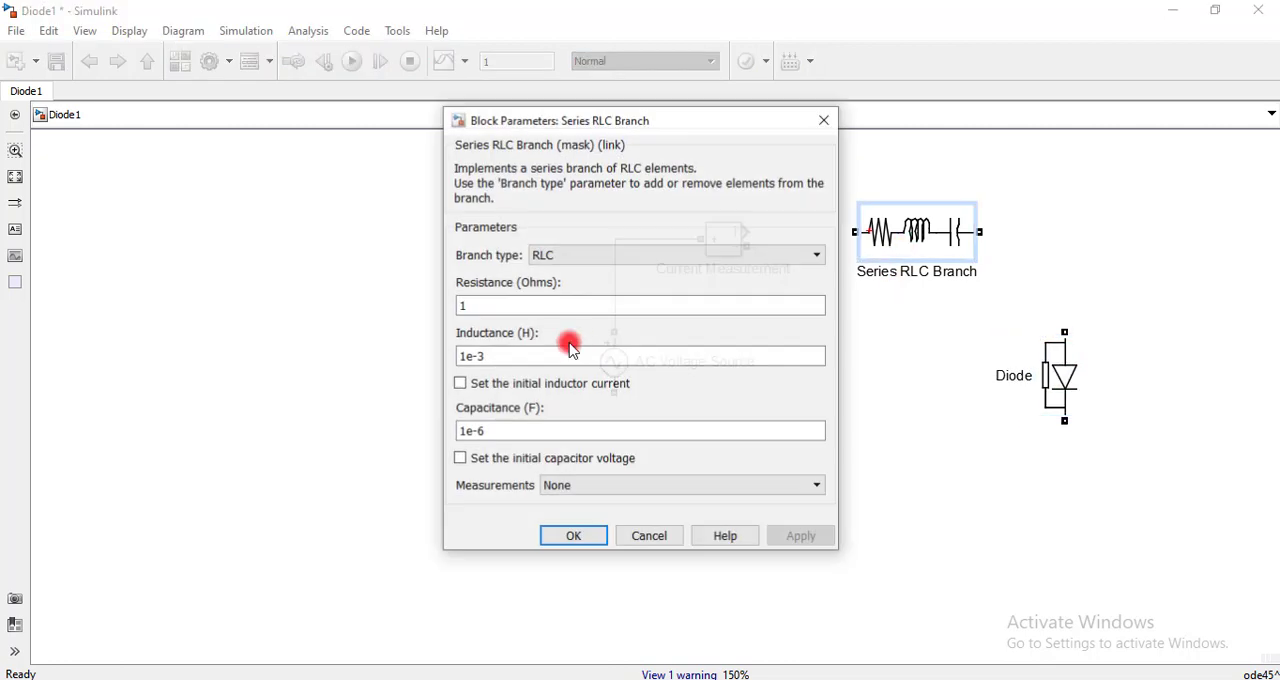
{"action": "left_click", "coordinate": [572, 255]}
{"action": "left_click", "coordinate": [571, 286]}
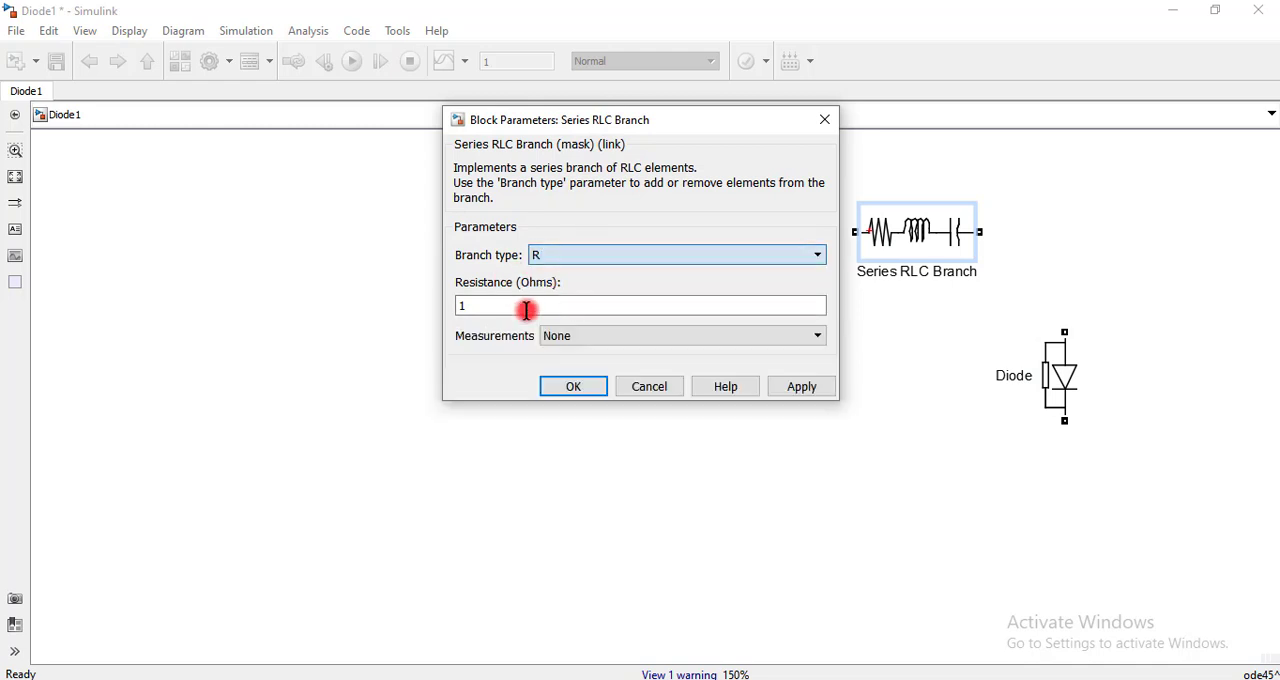
{"action": "left_click", "coordinate": [495, 312]}
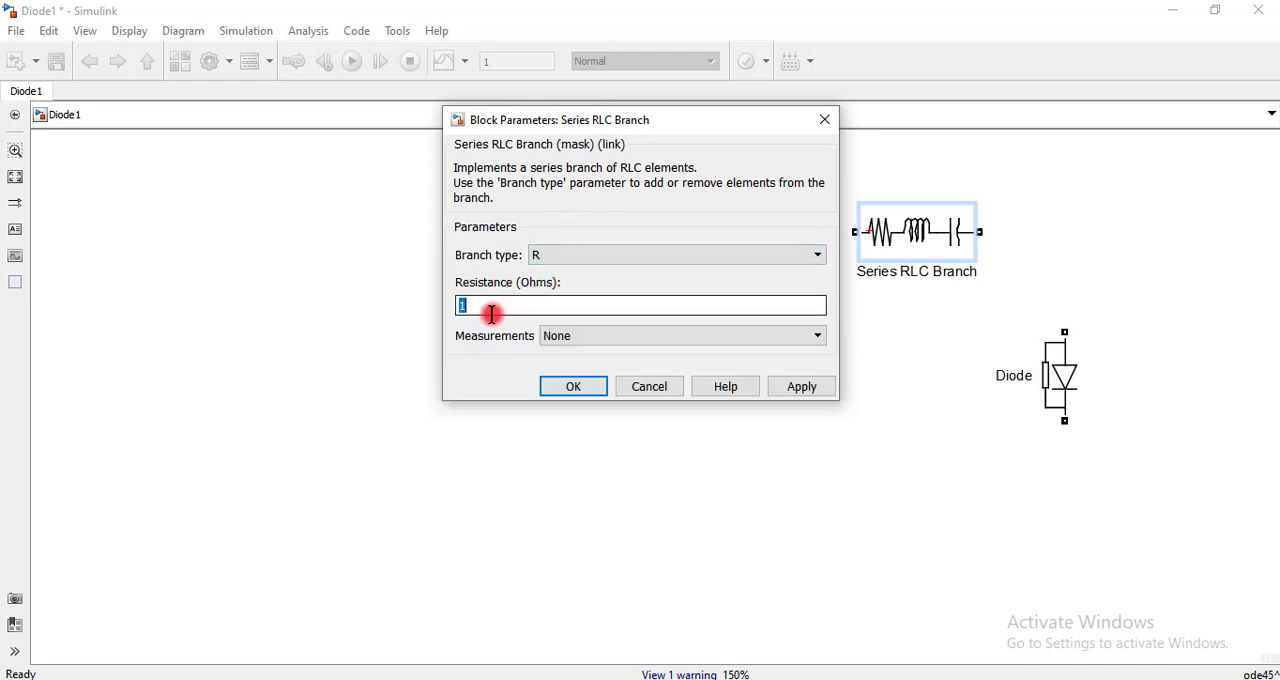
{"action": "type", "text": "250"}
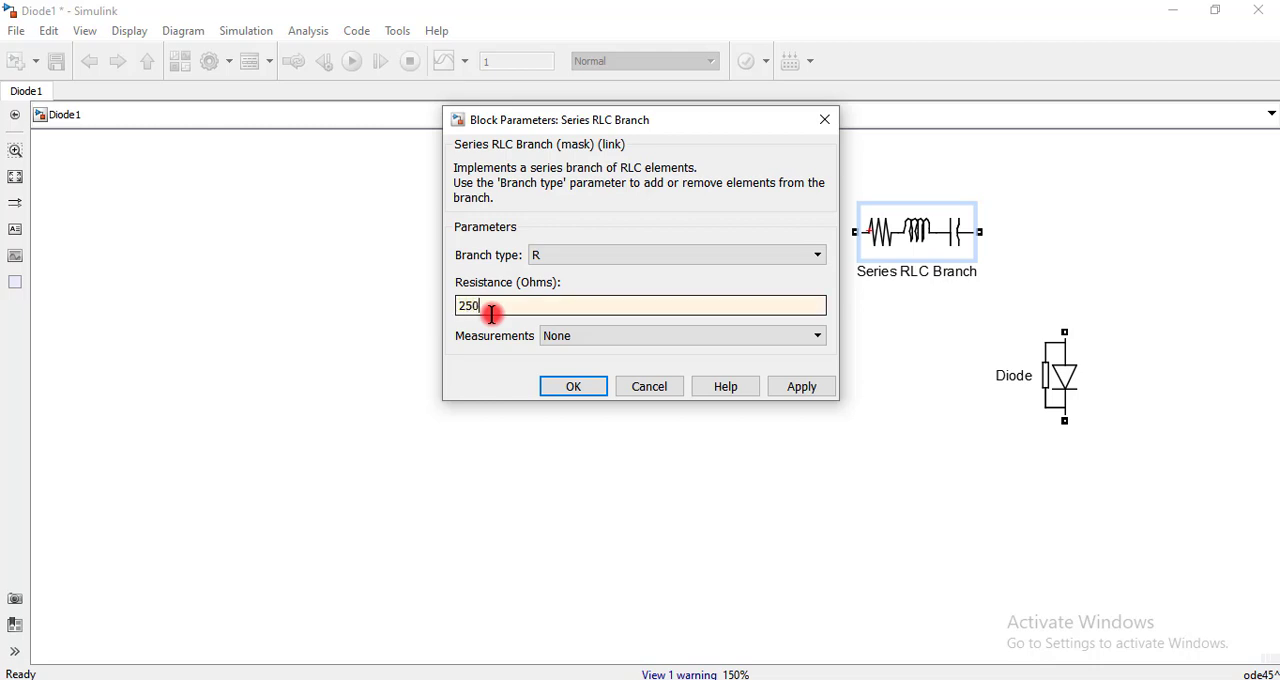
{"action": "left_click", "coordinate": [565, 389]}
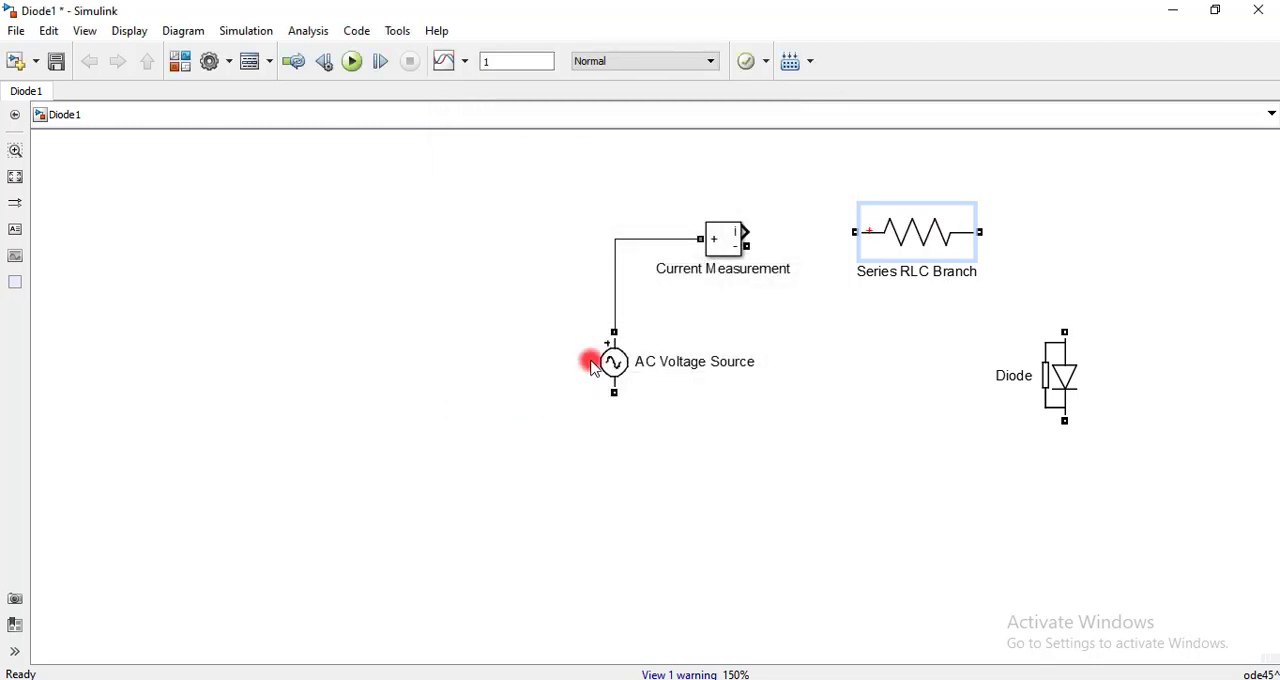
Wire the Current Measurement's negative port through the resistor and diode back to the AC Voltage Source's lower terminal, closing the loop
{"action": "mouse_move", "coordinate": [744, 246]}
{"action": "left_mouse_down"}
{"action": "mouse_move", "coordinate": [777, 229]}
{"action": "mouse_move", "coordinate": [852, 232]}
{"action": "left_mouse_up"}
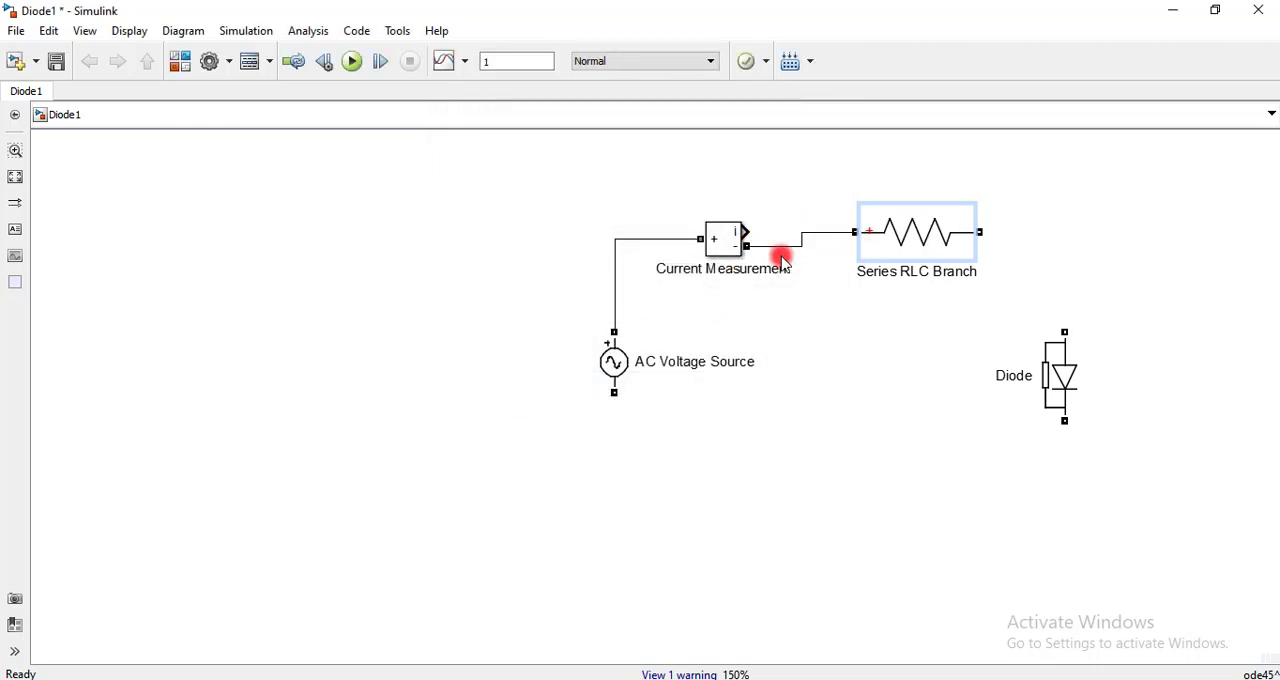
{"action": "left_click", "coordinate": [978, 232]}
{"action": "mouse_move", "coordinate": [978, 232]}
{"action": "left_mouse_down"}
{"action": "mouse_move", "coordinate": [1051, 266]}
{"action": "mouse_move", "coordinate": [1064, 331]}
{"action": "left_mouse_up"}
{"action": "left_click", "coordinate": [1063, 420]}
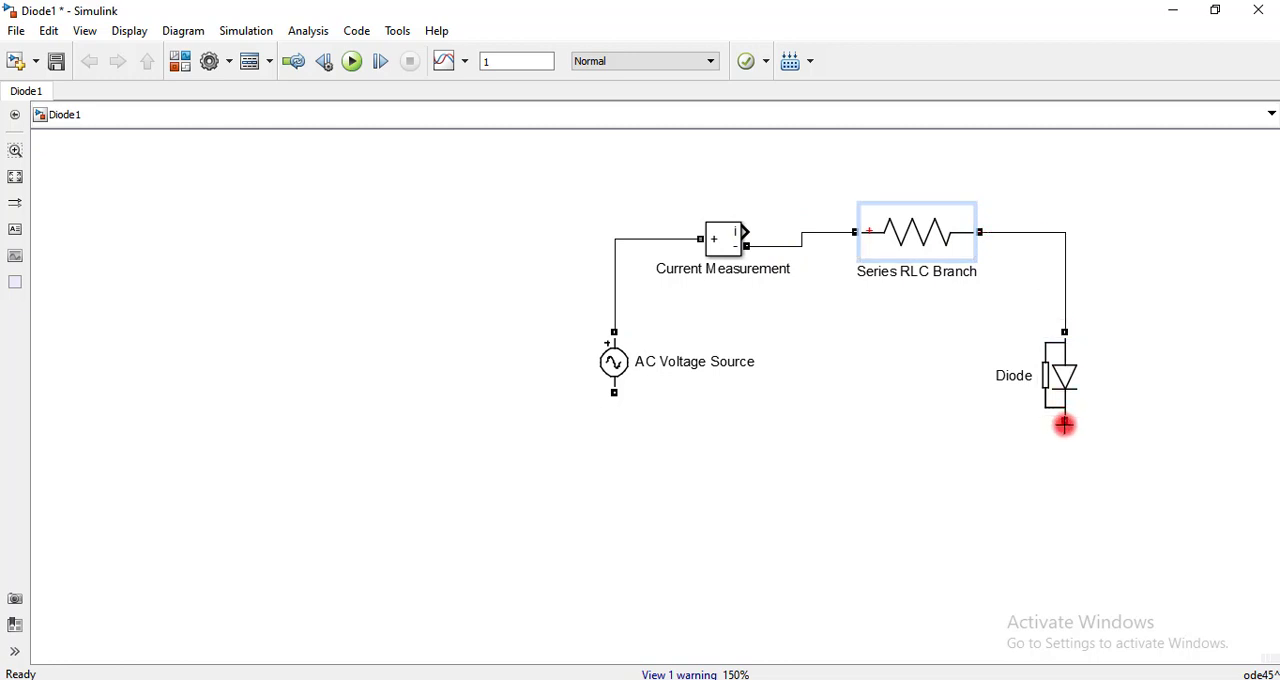
{"action": "mouse_move", "coordinate": [1064, 424]}
{"action": "left_mouse_down"}
{"action": "mouse_move", "coordinate": [691, 477]}
{"action": "mouse_move", "coordinate": [614, 400]}
{"action": "left_mouse_up"}
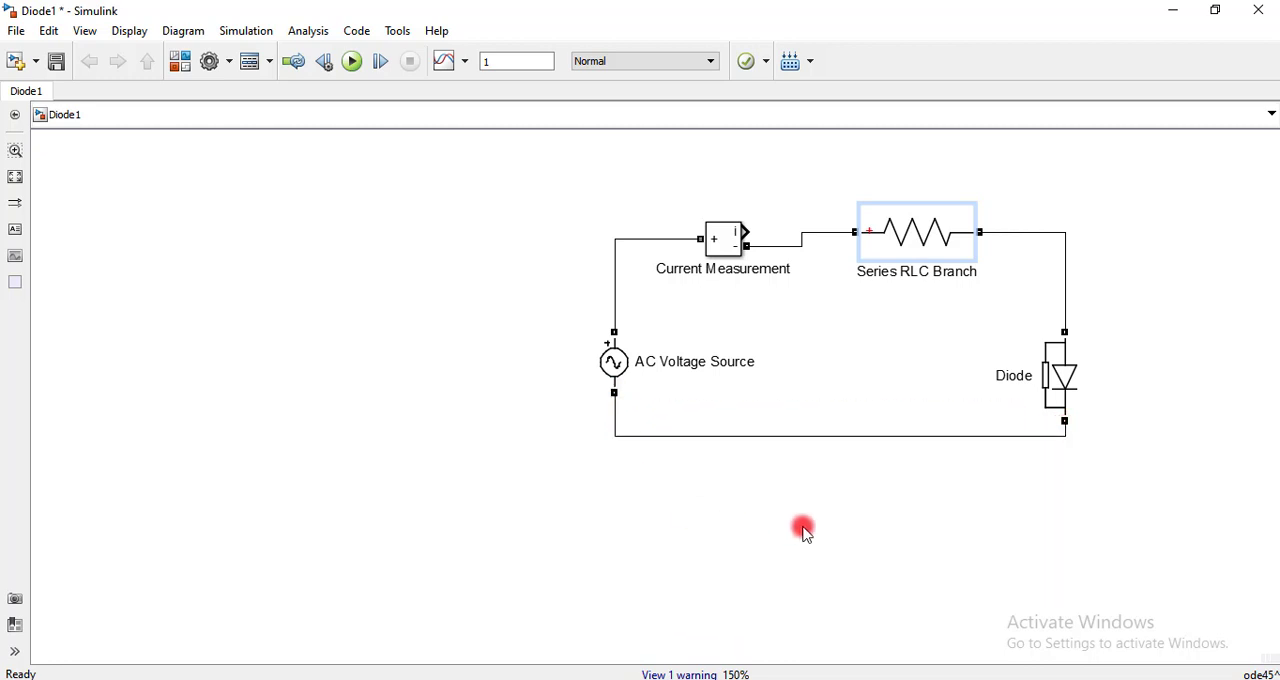
Move the resistor block to line up with the Current Measurement's negative port so their connecting wire is straight
{"action": "left_click_drag", "start_coordinate": [893, 257], "coordinate": [913, 258]}
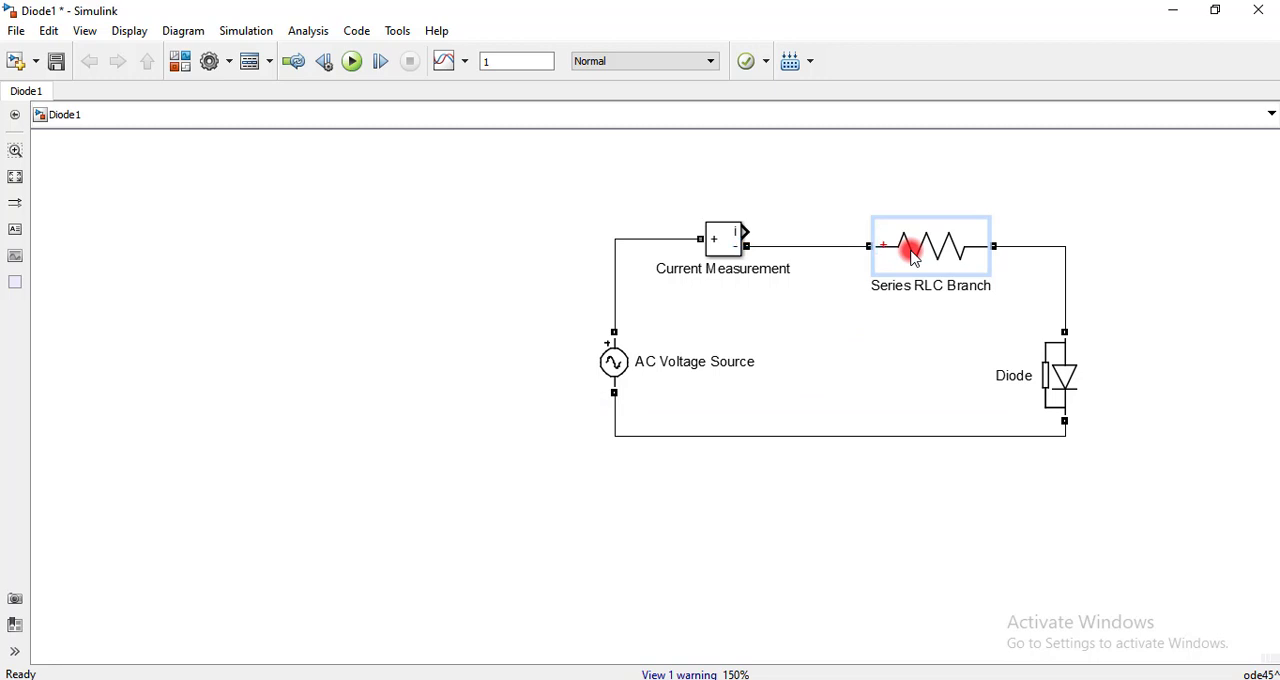
{"action": "double_click", "coordinate": [913, 258]}
{"action": "left_click", "coordinate": [552, 460]}
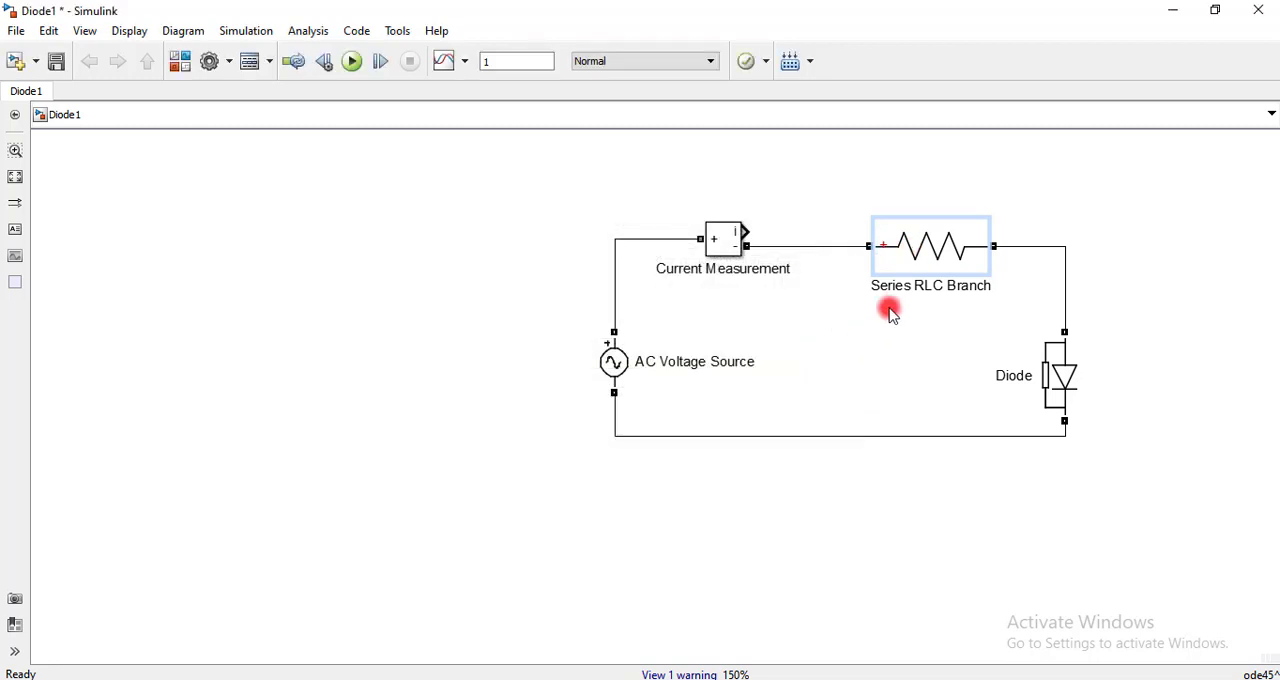
Rename the Series RLC Branch block as R
{"action": "double_click", "coordinate": [895, 290]}
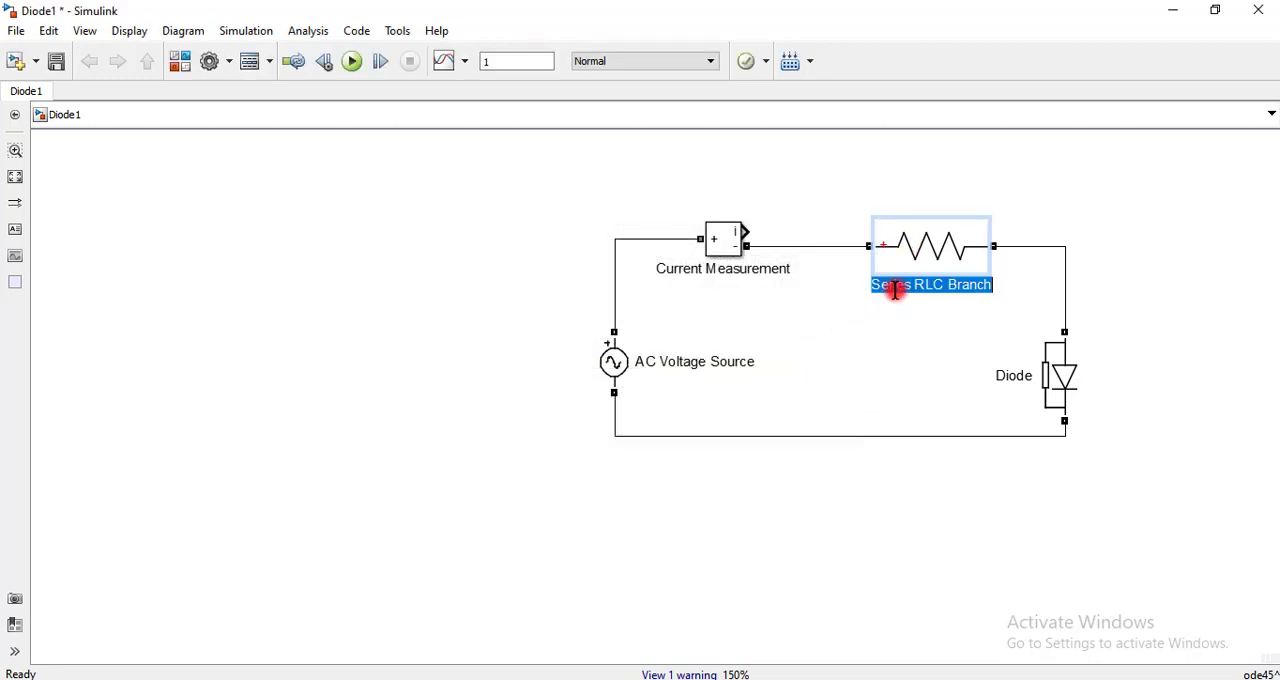
{"action": "type", "text": "R"}
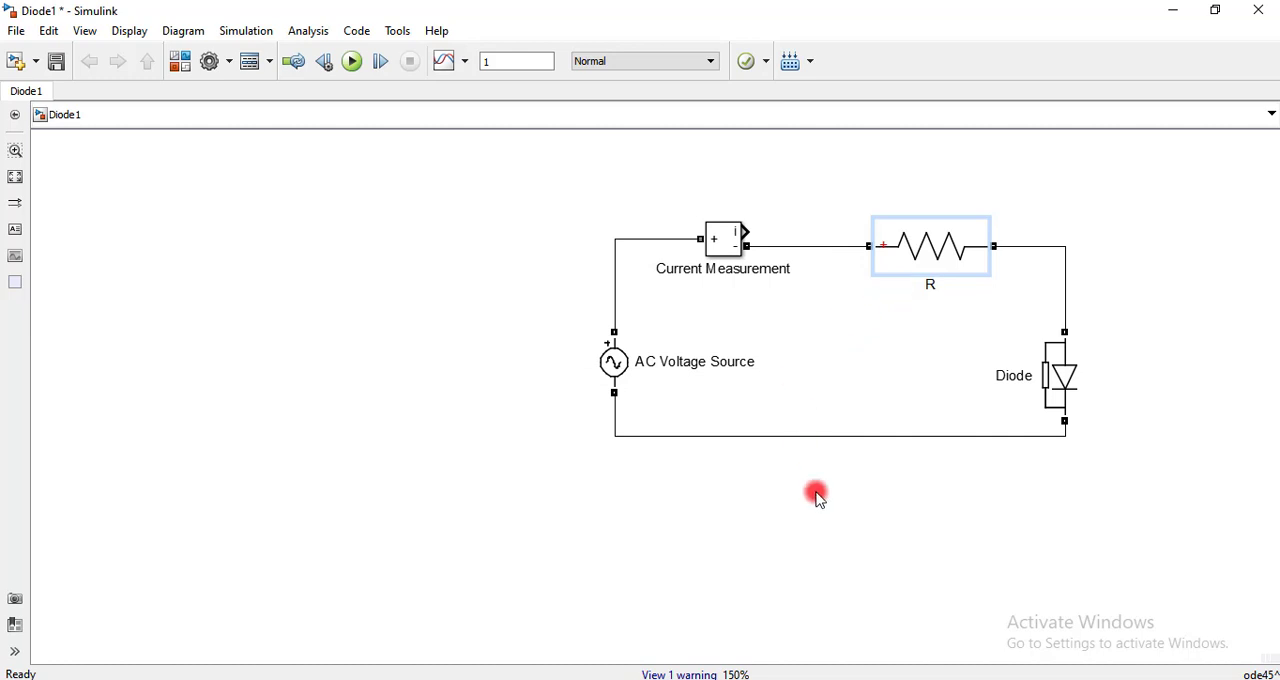
{"action": "left_click", "coordinate": [826, 527]}
Move the diode up closer to the resistor's wire and lower the bottom return wire of the loop
{"action": "left_click", "coordinate": [1090, 392]}
{"action": "left_click_drag", "start_coordinate": [1068, 348], "coordinate": [1068, 333]}
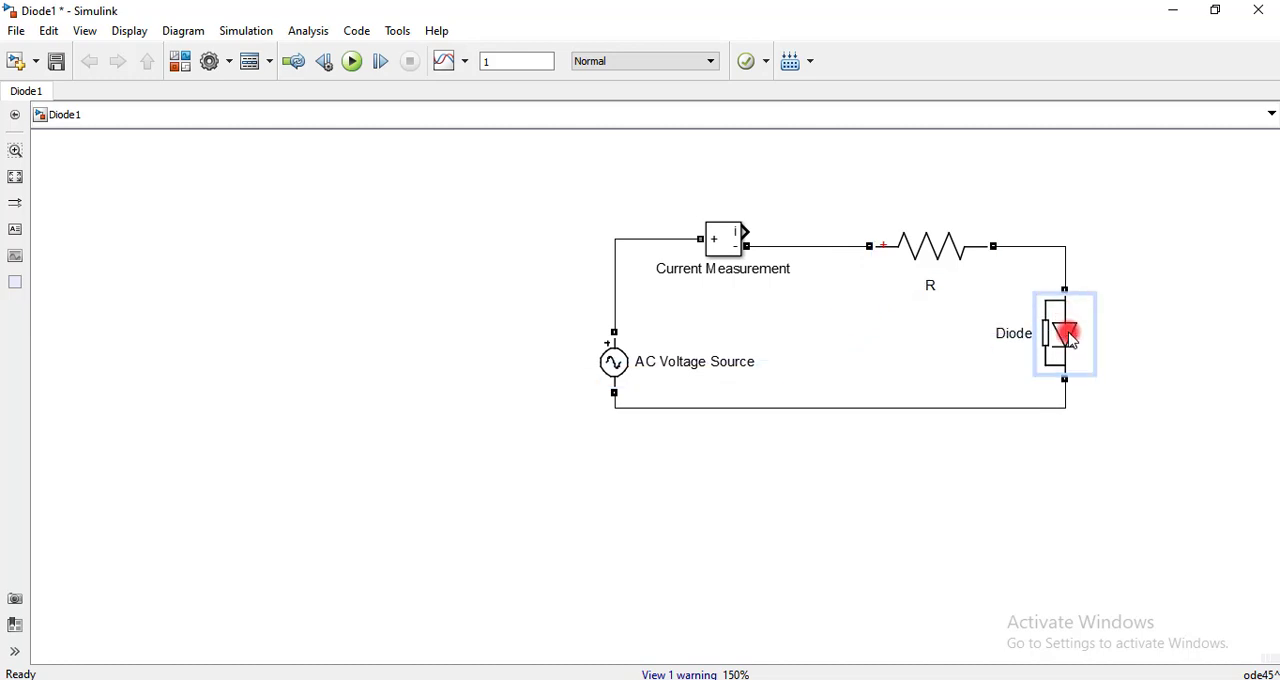
{"action": "left_click_drag", "start_coordinate": [924, 410], "coordinate": [926, 457]}
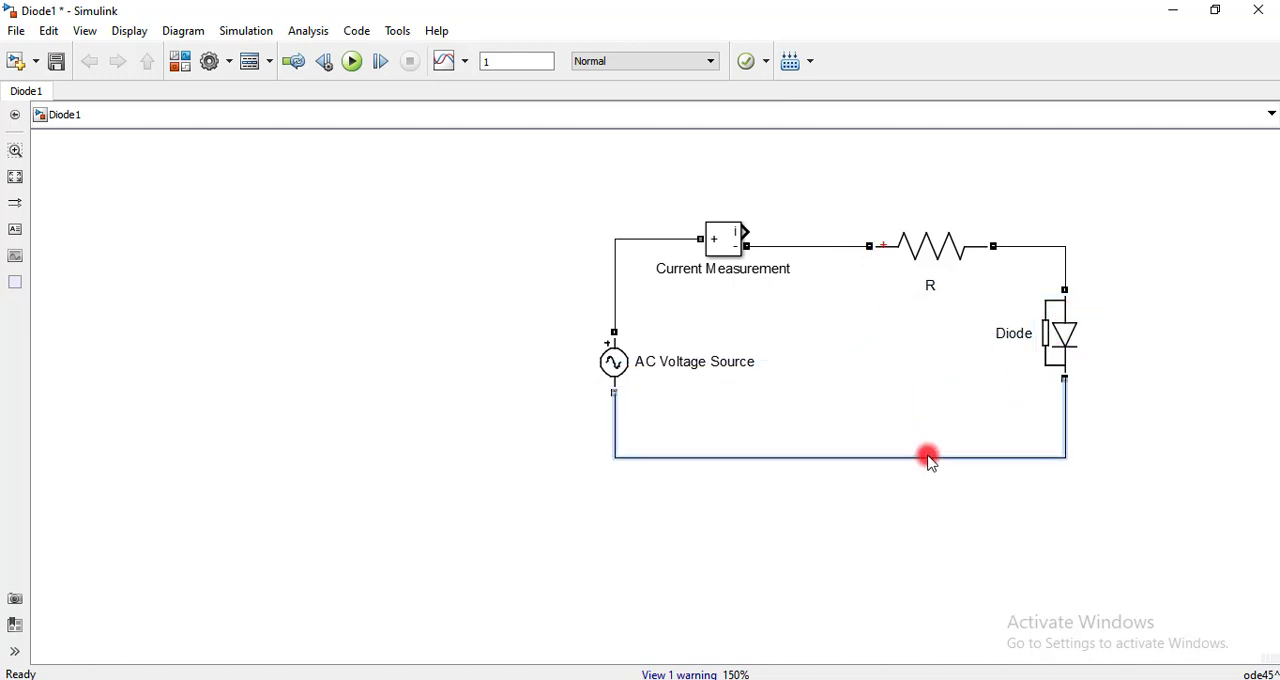
{"action": "left_click", "coordinate": [900, 540]}
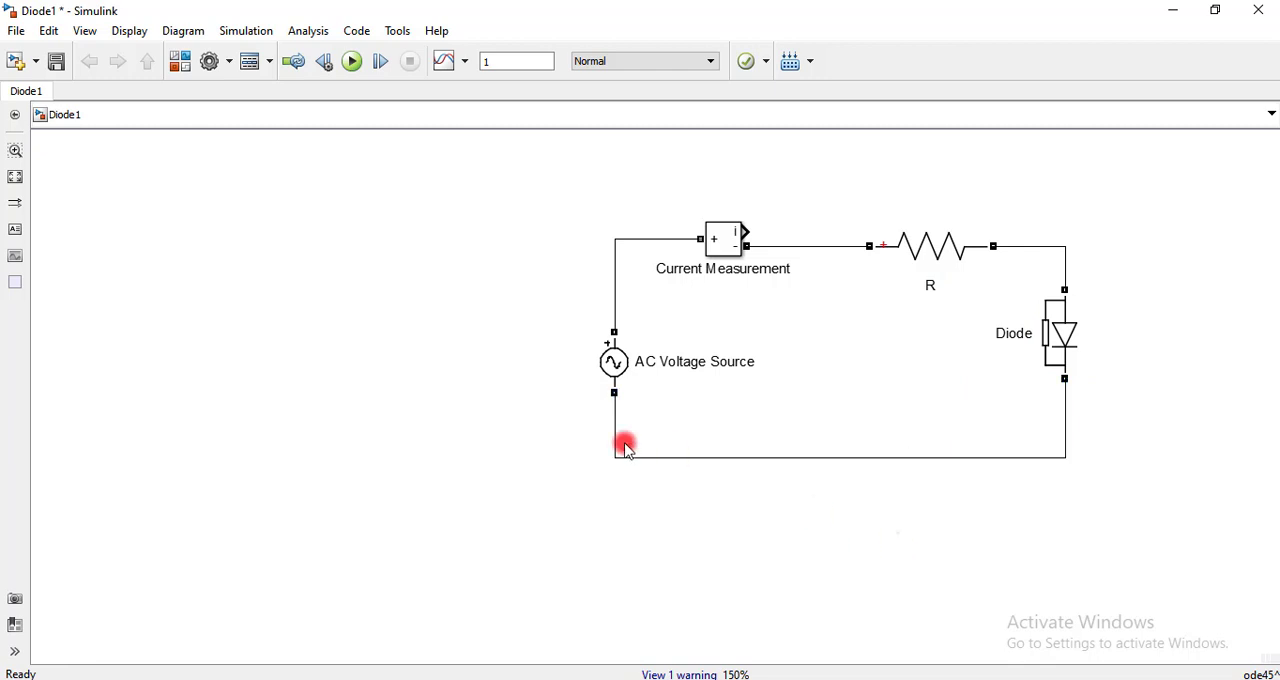
Add a Voltage Measurement block from powerlib/Measurements and place it beside the AC Voltage Source, outside the loop
{"action": "double_click", "coordinate": [311, 236]}
{"action": "type", "text": "volta"}
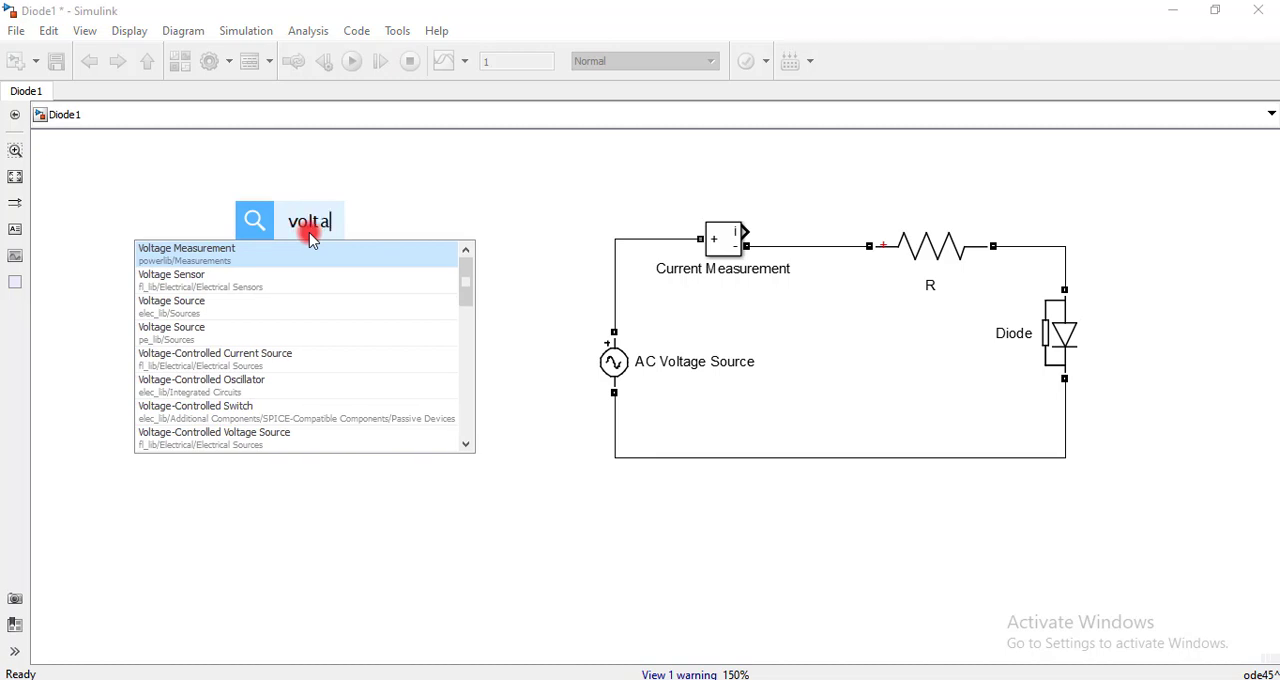
{"action": "type", "text": "ge"}
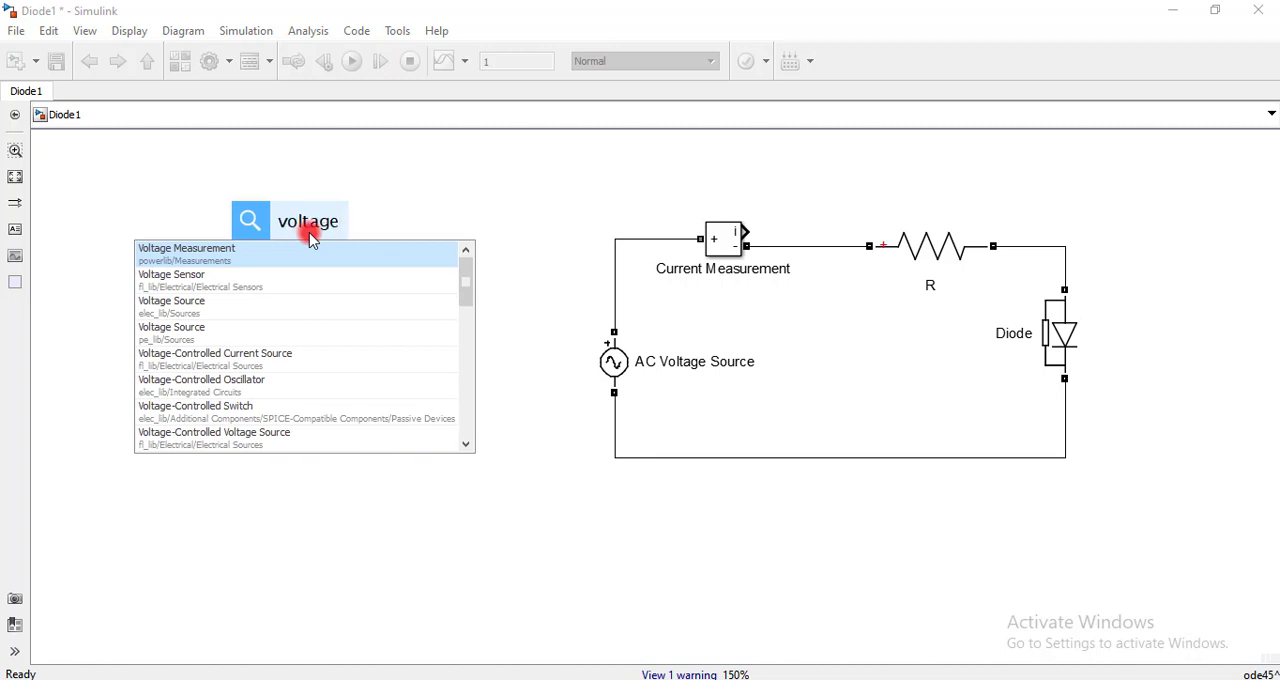
{"action": "left_click", "coordinate": [262, 252]}
{"action": "left_click_drag", "start_coordinate": [340, 237], "coordinate": [449, 349]}
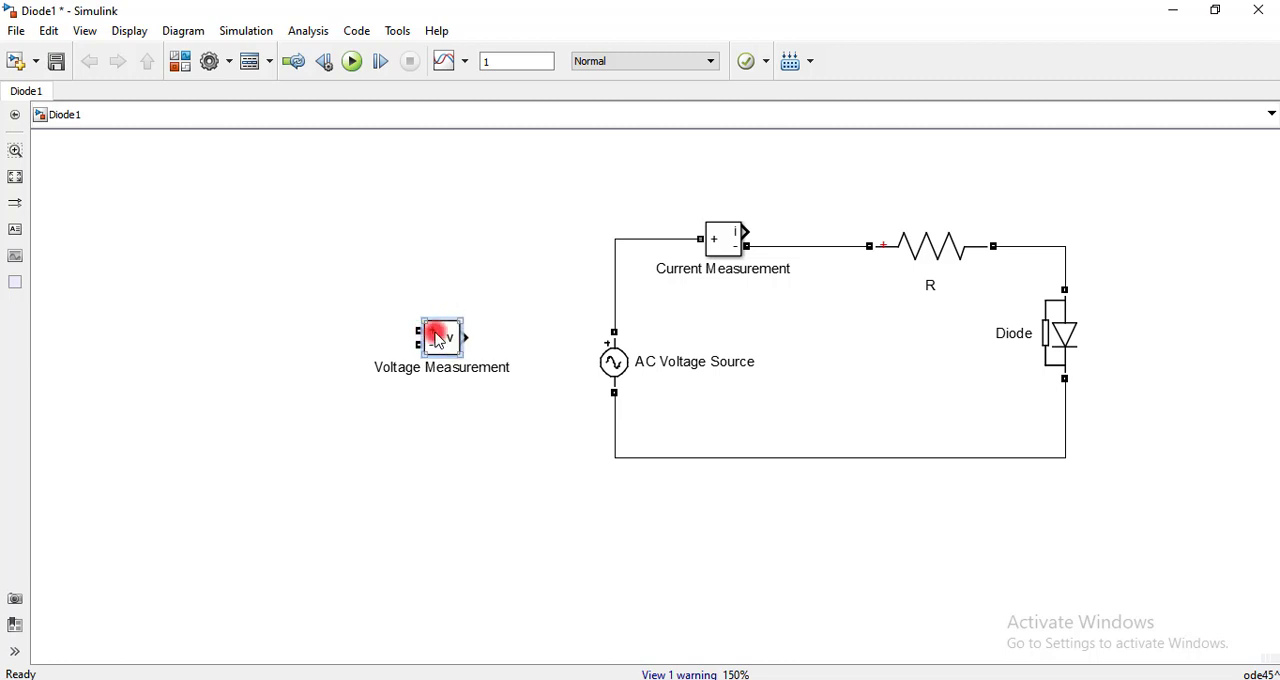
Paste two copies of the Voltage Measurement block, one beside the diode outside the loop and one above the resistor
{"action": "left_click", "coordinate": [360, 491]}
{"action": "key", "text": "ctrl+v"}
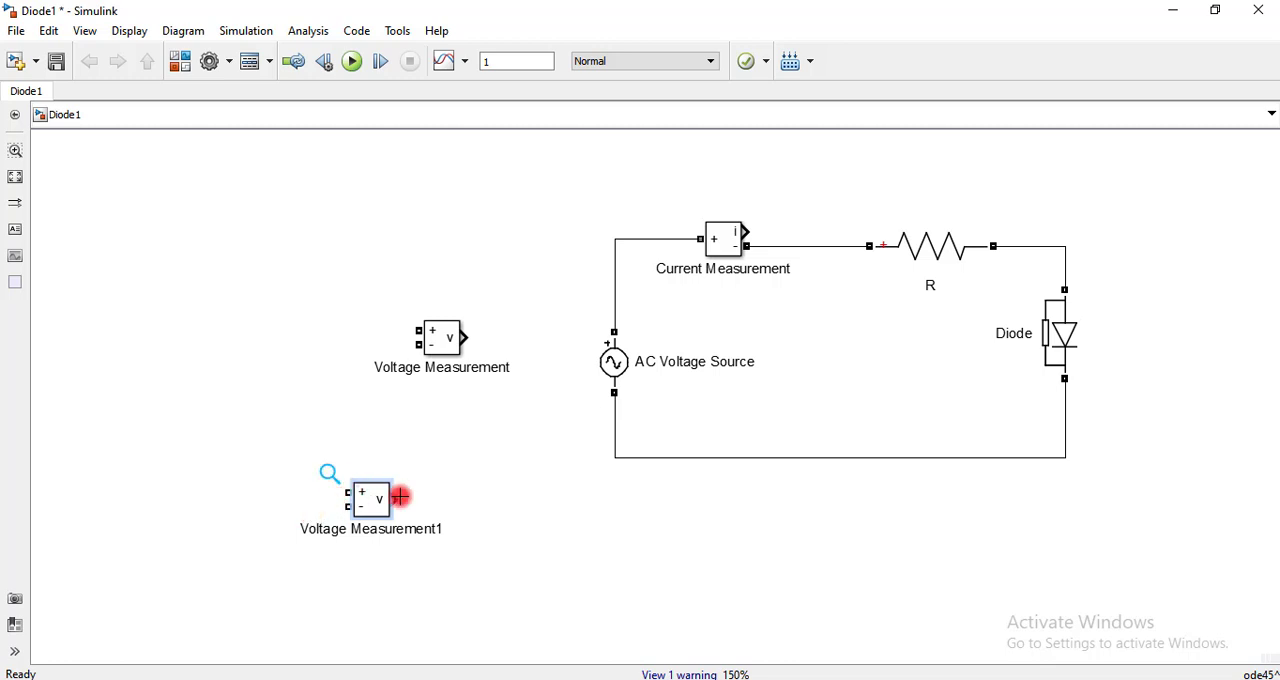
{"action": "left_click_drag", "start_coordinate": [366, 497], "coordinate": [1175, 314]}
{"action": "left_click", "coordinate": [980, 163]}
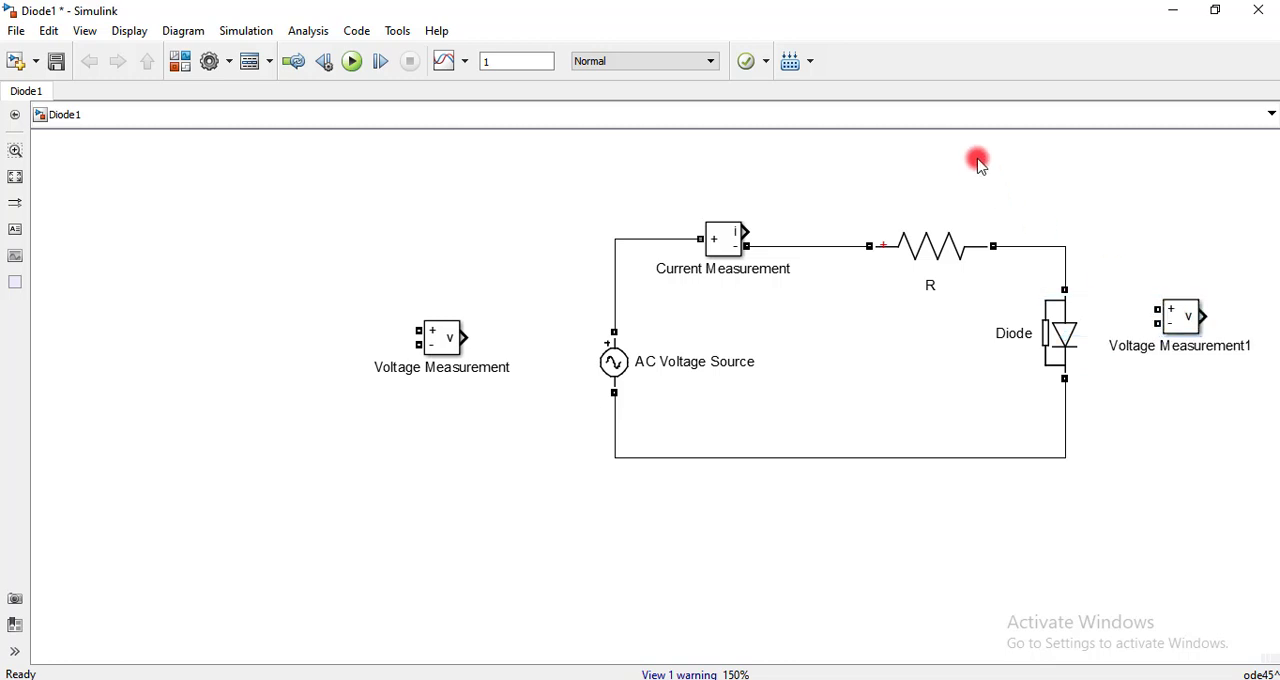
{"action": "key", "text": "ctrl+v"}
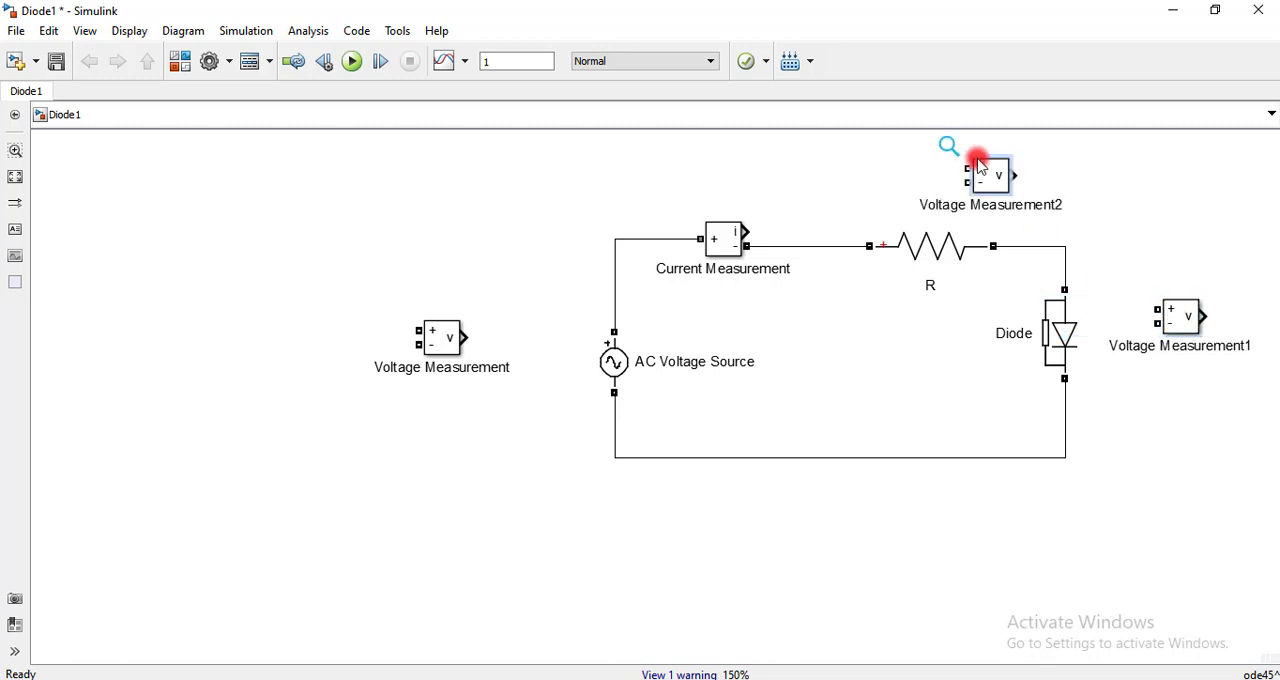
Wire Voltage Measurement2 across the resistor and Voltage Measurement1 across the diode, with each + port on the upstream side
{"action": "left_click_drag", "start_coordinate": [982, 167], "coordinate": [836, 246]}
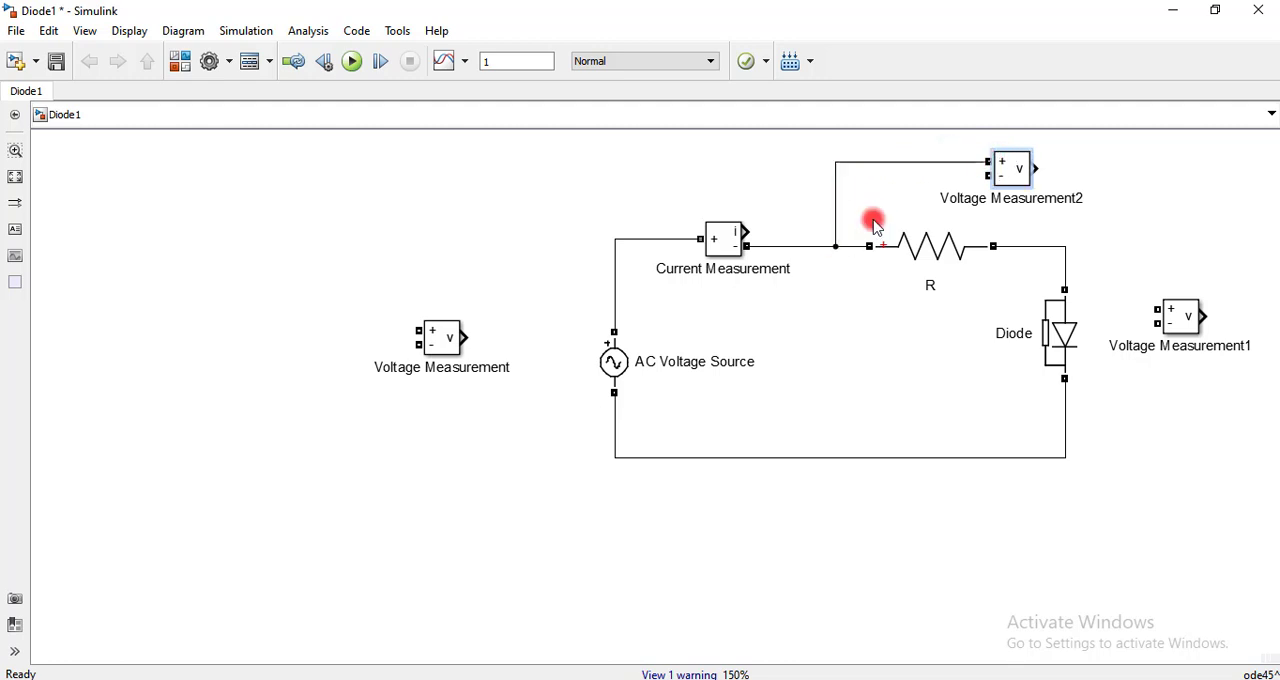
{"action": "left_click_drag", "start_coordinate": [988, 175], "coordinate": [1017, 246]}
{"action": "left_click_drag", "start_coordinate": [1158, 310], "coordinate": [1066, 263]}
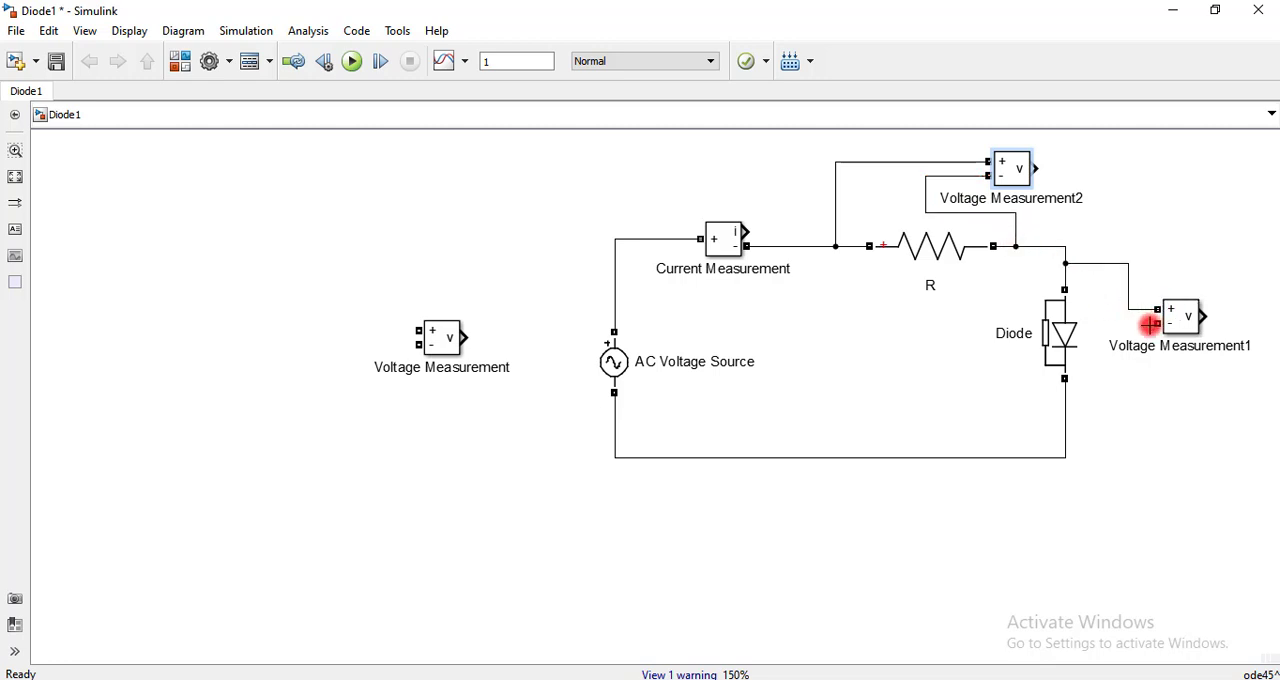
{"action": "left_click_drag", "start_coordinate": [1150, 325], "coordinate": [1066, 416]}
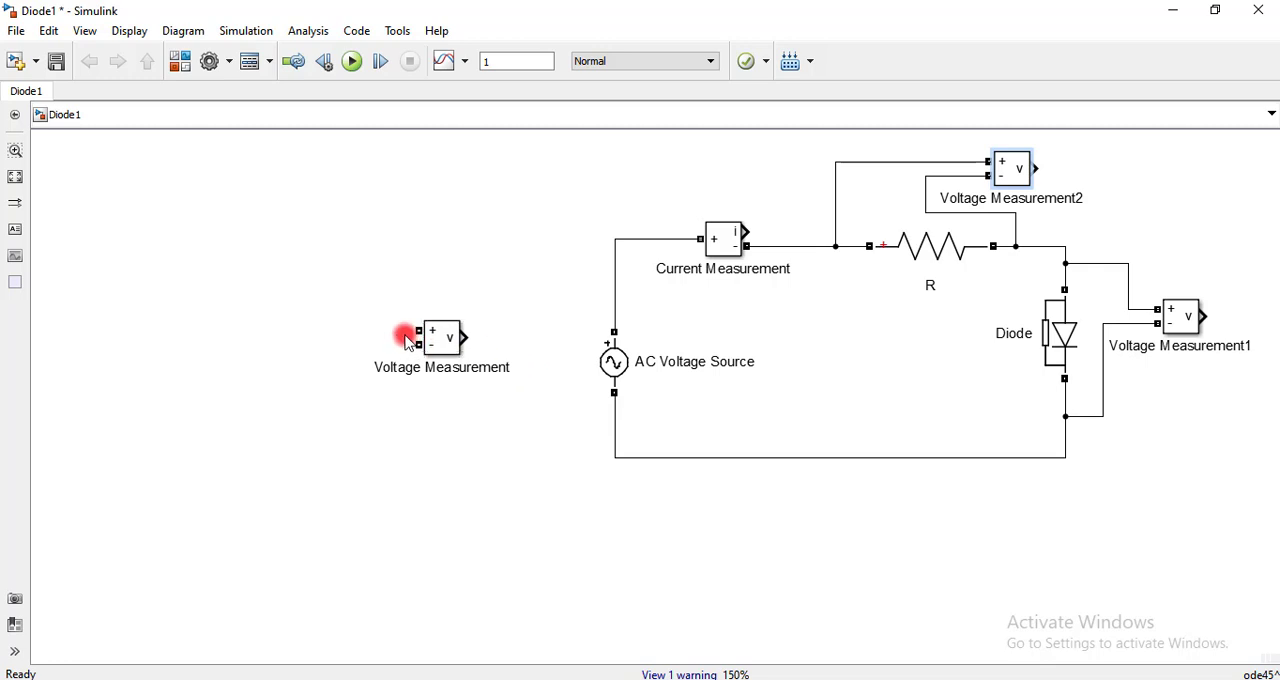
Wire the Voltage Measurement block across the AC Voltage Source, + to its upper wire and - to its lower wire
{"action": "left_click_drag", "start_coordinate": [406, 336], "coordinate": [613, 264]}
{"action": "left_click", "coordinate": [445, 342]}
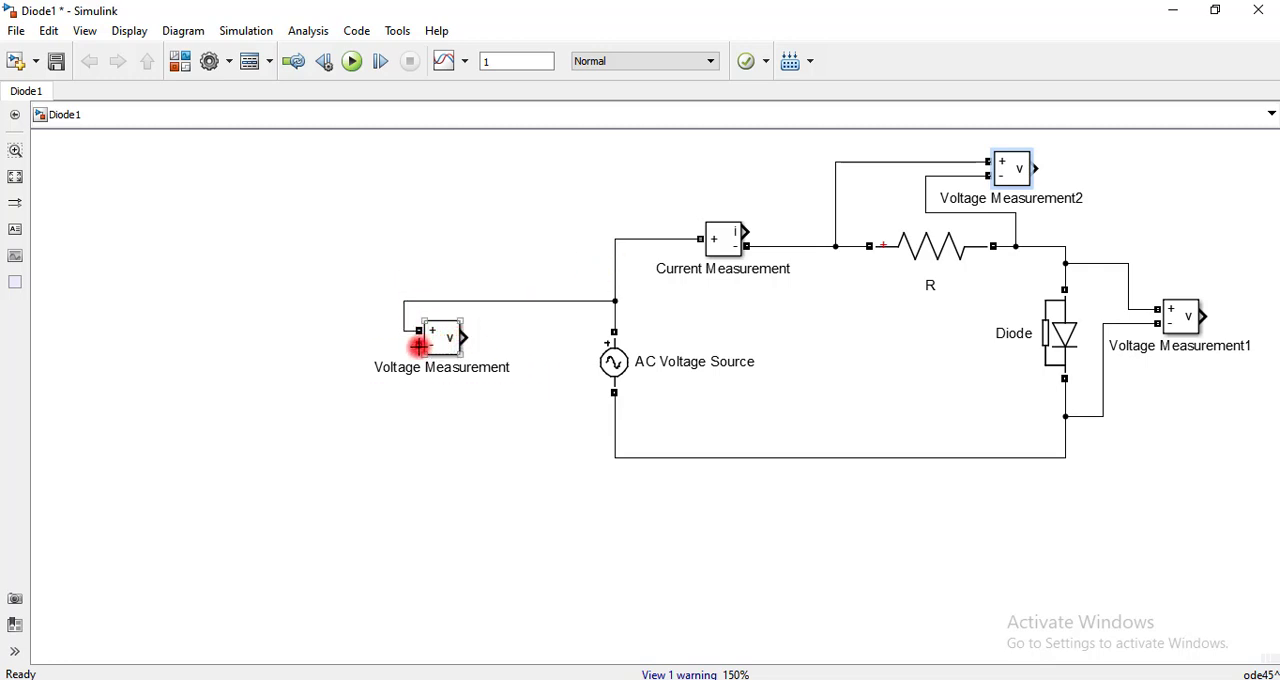
{"action": "left_click_drag", "start_coordinate": [419, 346], "coordinate": [612, 420]}
{"action": "left_click", "coordinate": [568, 480]}
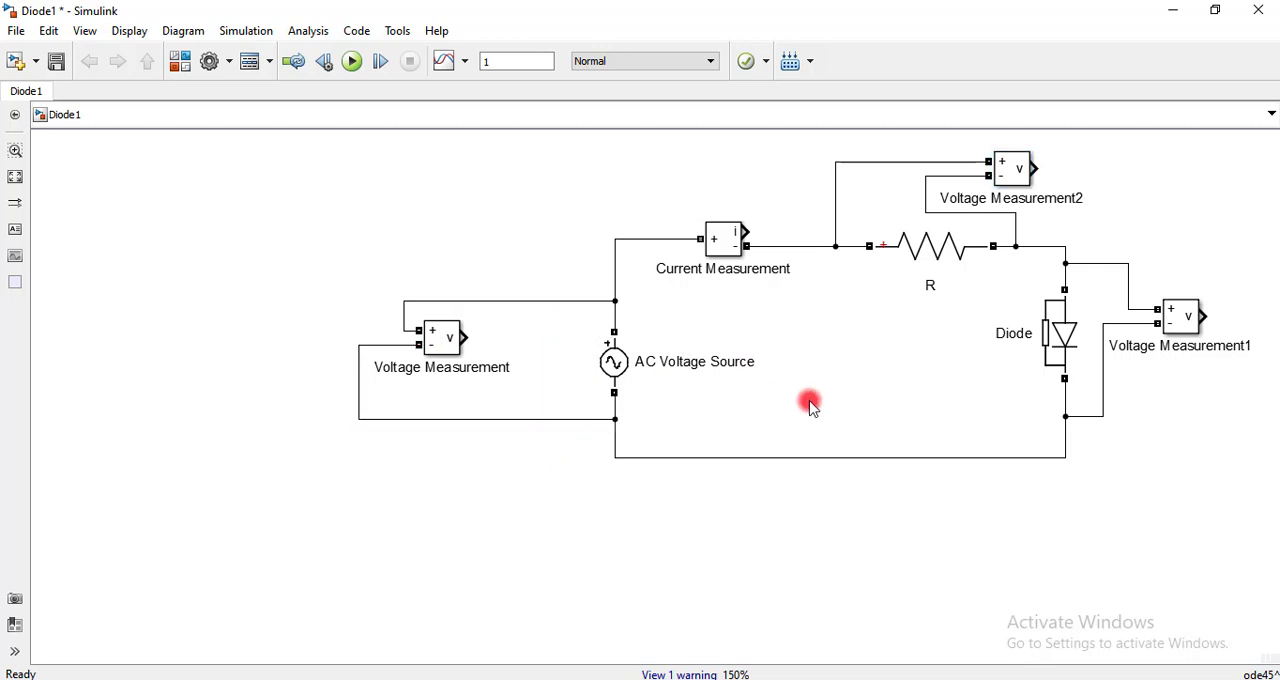
Add a simulink/Sinks Scope with four axes beside the circuit and enlarge it so its input ports are well spaced
{"action": "key", "text": "space"}
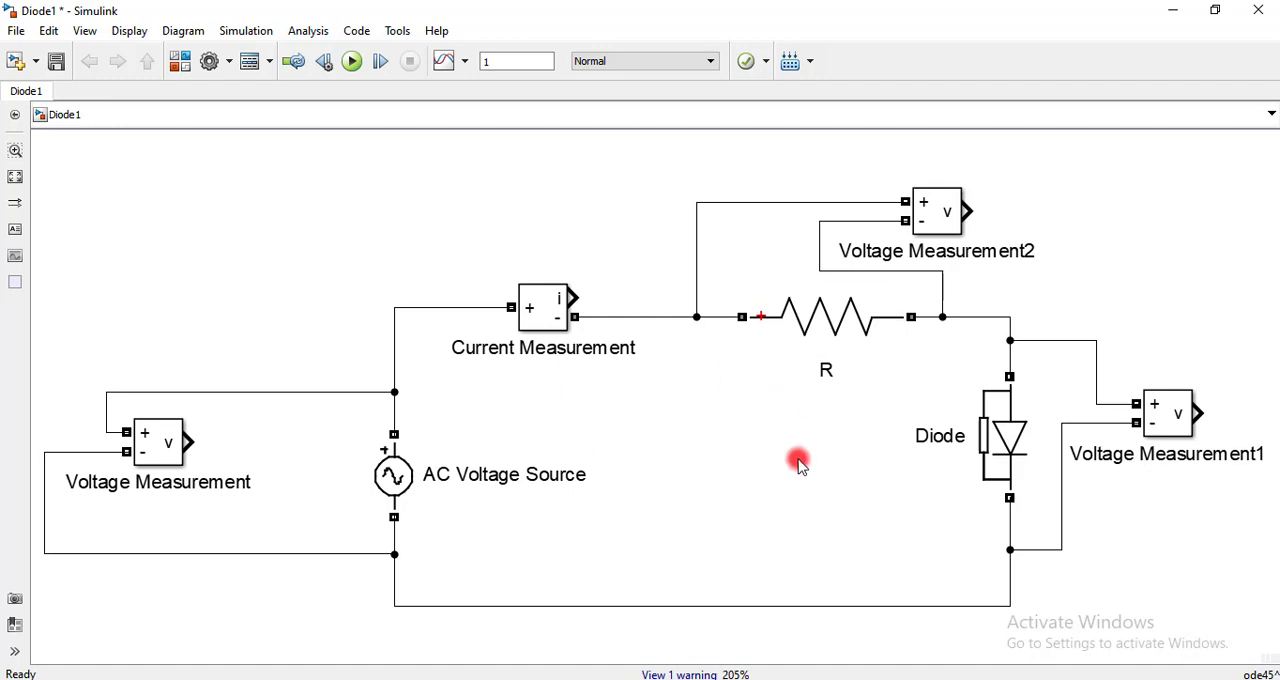
{"action": "scroll", "coordinate": [781, 481], "scroll_direction": "down", "scroll_amount": 4}
{"action": "scroll", "coordinate": [800, 465], "scroll_direction": "down", "scroll_amount": 1}
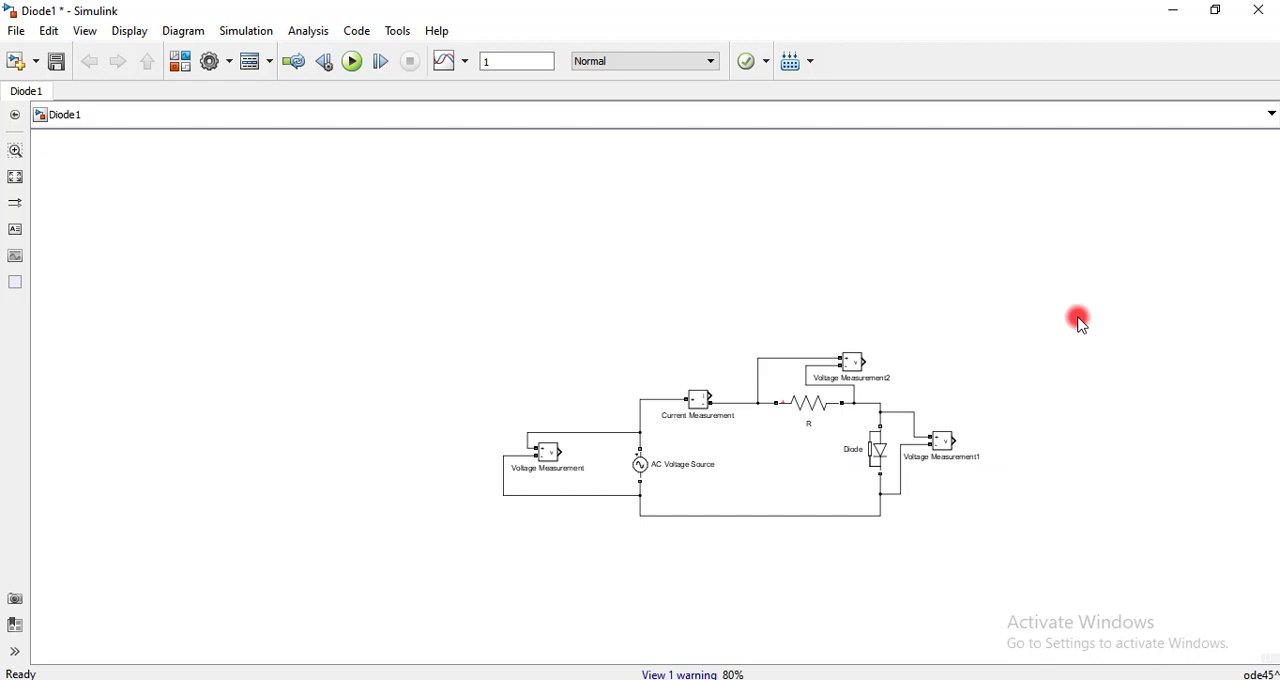
{"action": "type", "text": "scope"}
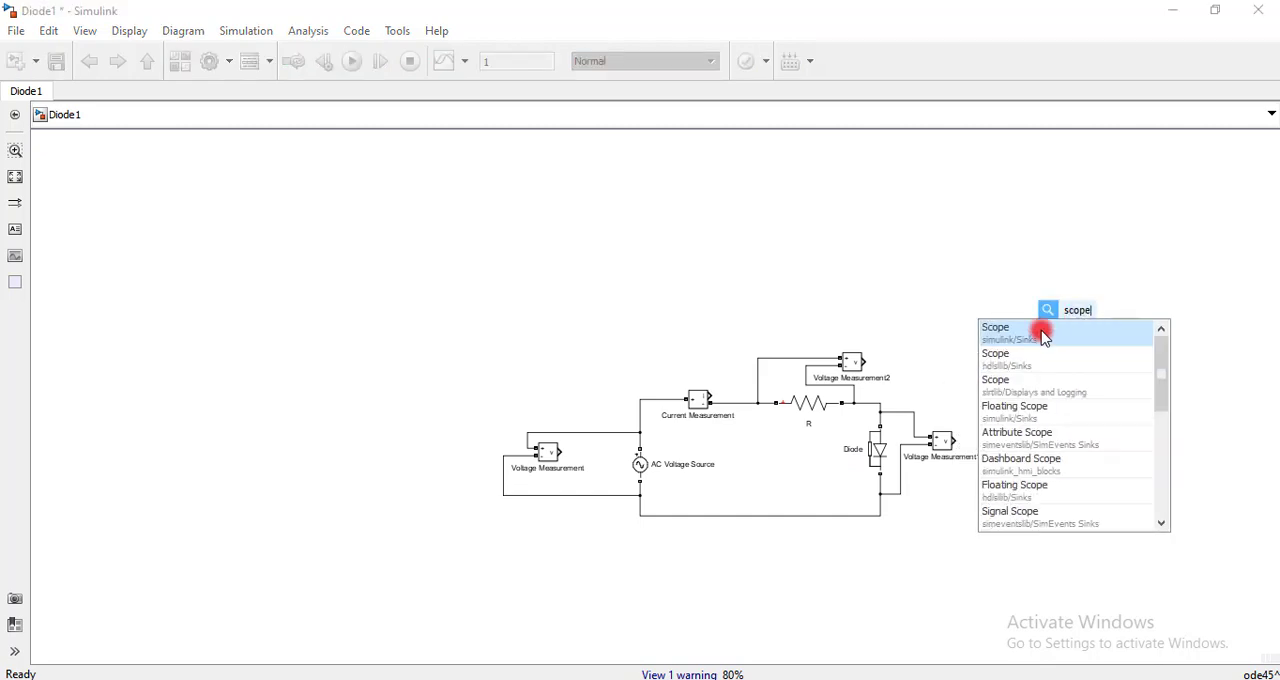
{"action": "key", "text": "Return"}
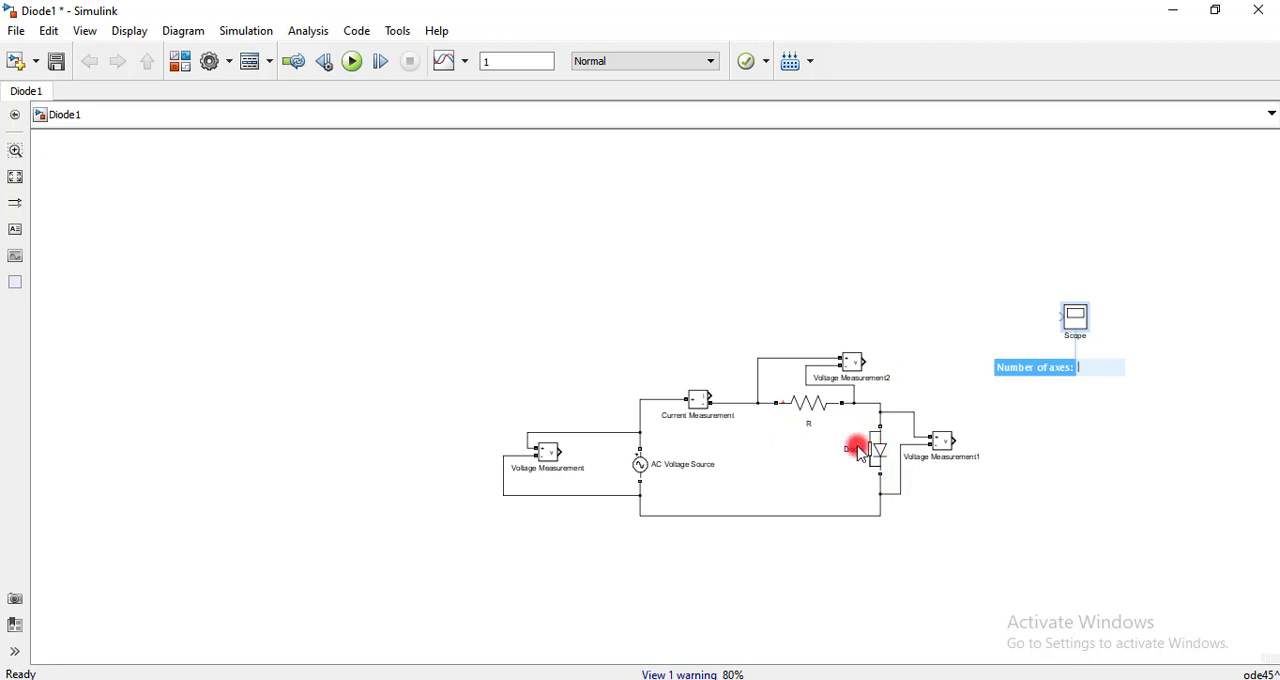
{"action": "left_click", "coordinate": [1030, 440]}
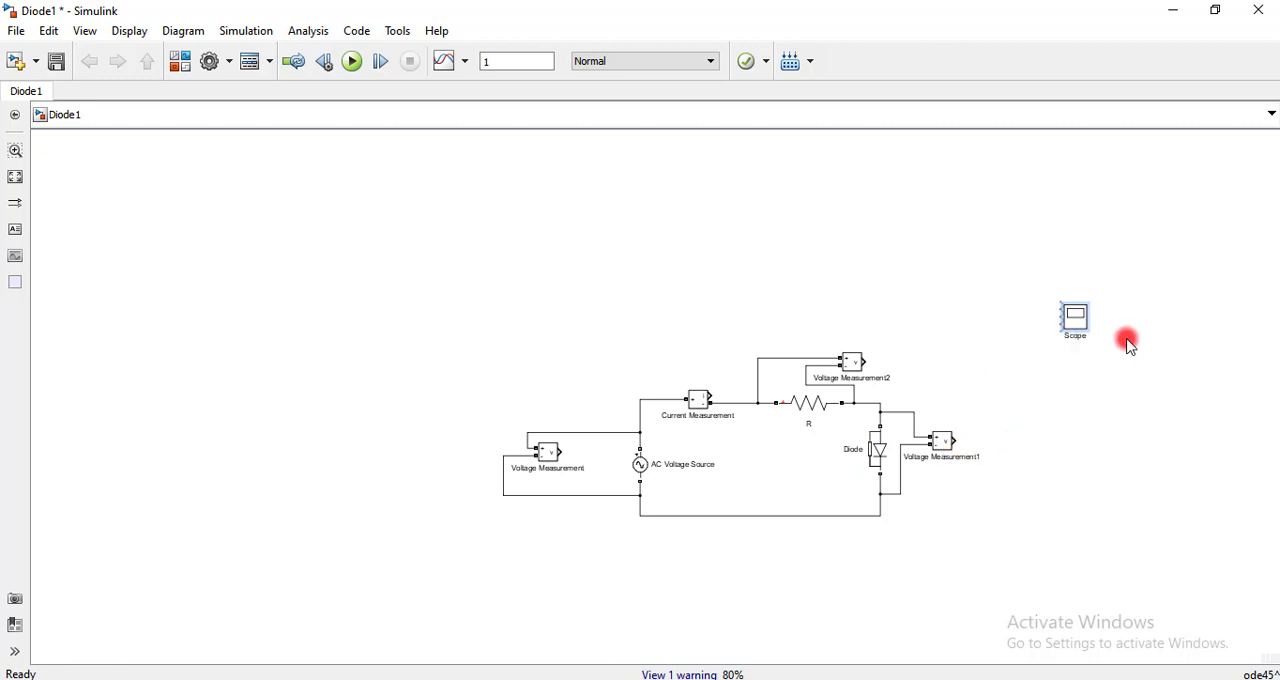
{"action": "left_click_drag", "start_coordinate": [1088, 337], "coordinate": [1203, 486]}
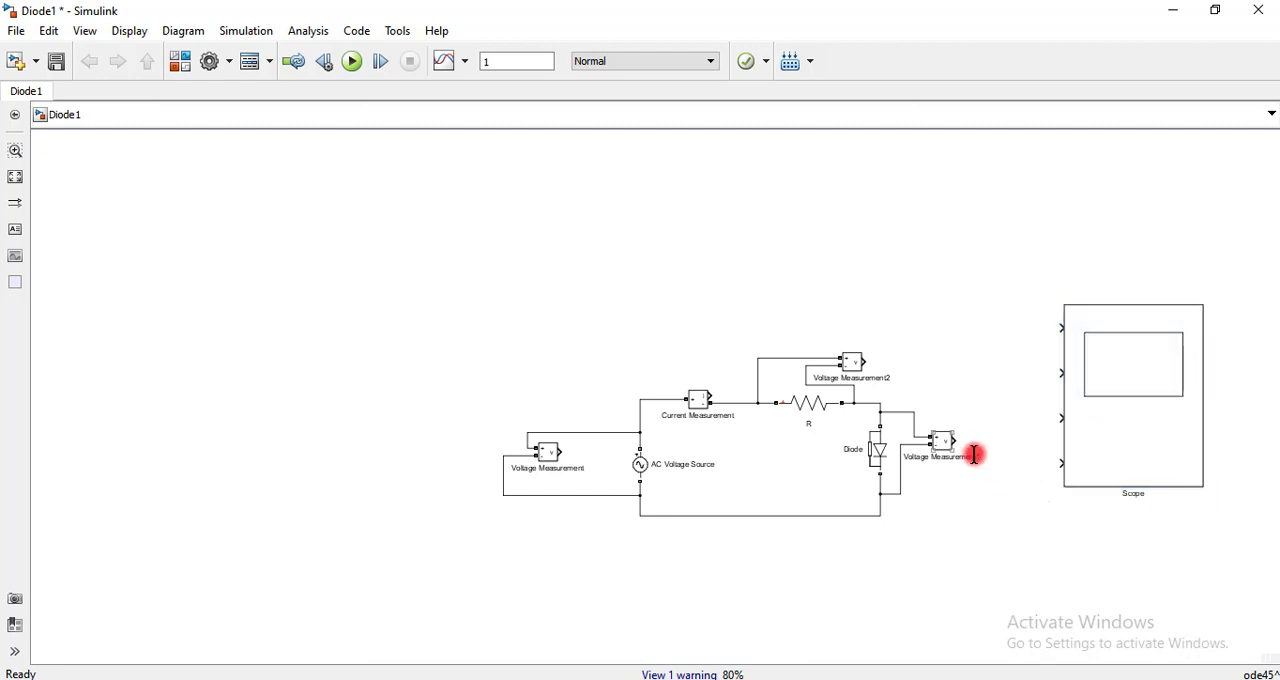
Connect the source's Voltage Measurement output to the Scope's first input and the Current Measurement output to its second input
{"action": "key", "text": "space"}
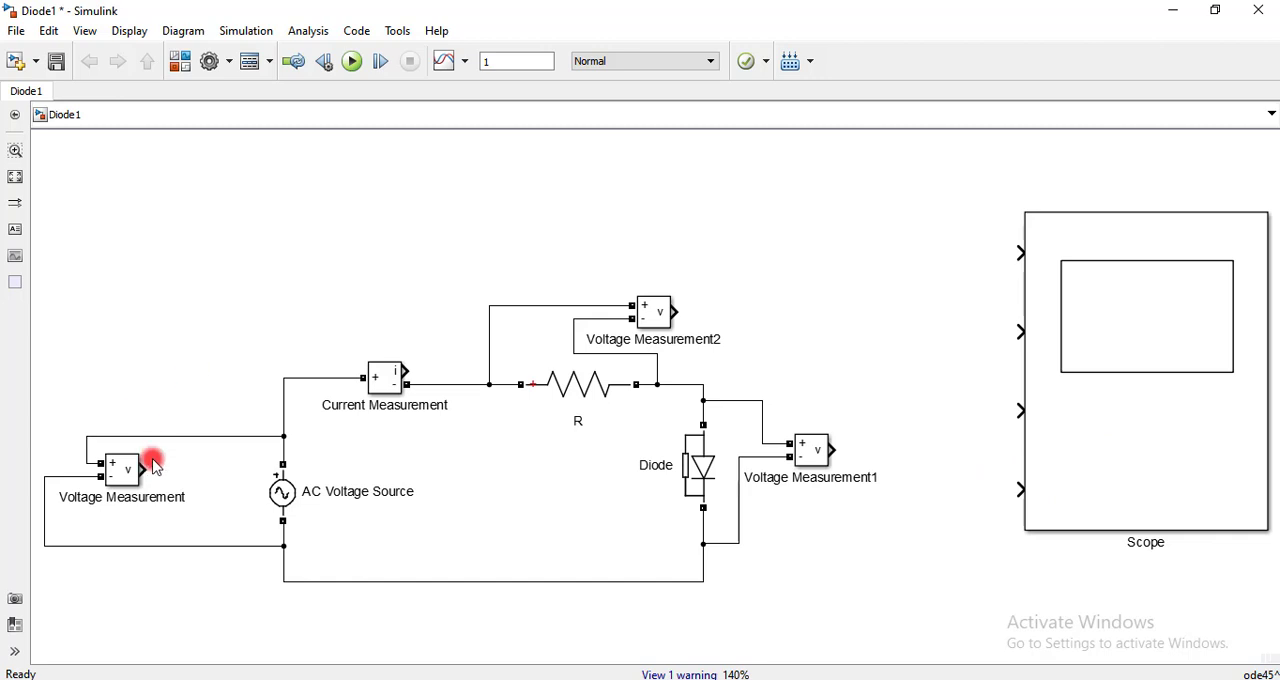
{"action": "mouse_move", "coordinate": [143, 472]}
{"action": "left_mouse_down"}
{"action": "mouse_move", "coordinate": [814, 397]}
{"action": "mouse_move", "coordinate": [997, 286]}
{"action": "mouse_move", "coordinate": [1020, 253]}
{"action": "left_mouse_up"}
{"action": "left_click", "coordinate": [402, 372]}
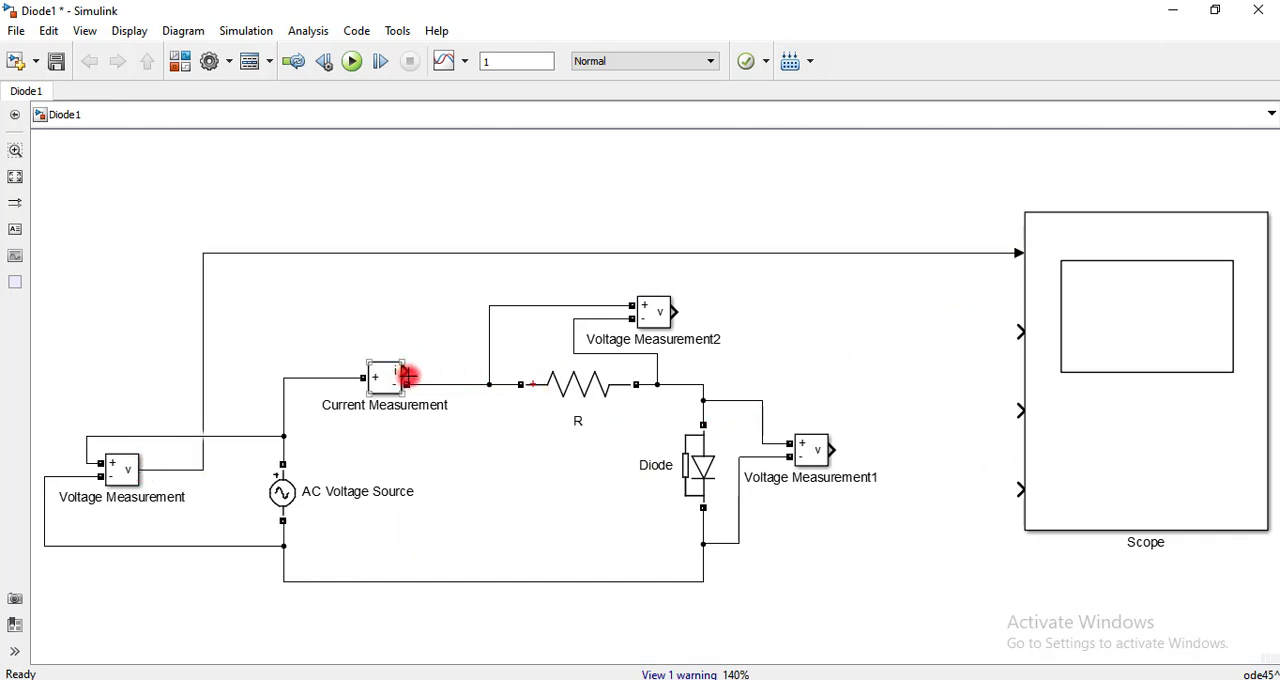
{"action": "left_click_drag", "start_coordinate": [485, 354], "coordinate": [1020, 331]}
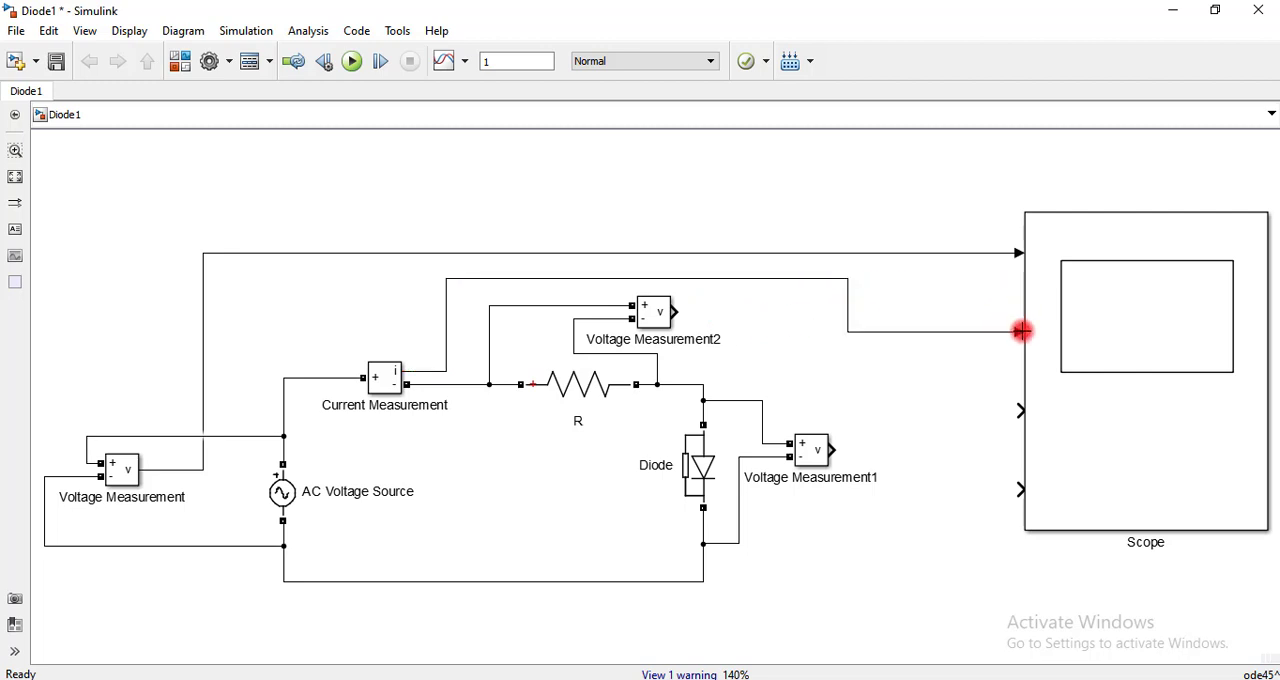
Connect the Voltage Measurement2 output to the Scope's third input and the Voltage Measurement1 output to its fourth input
{"action": "left_click", "coordinate": [587, 385]}
{"action": "left_click", "coordinate": [672, 330]}
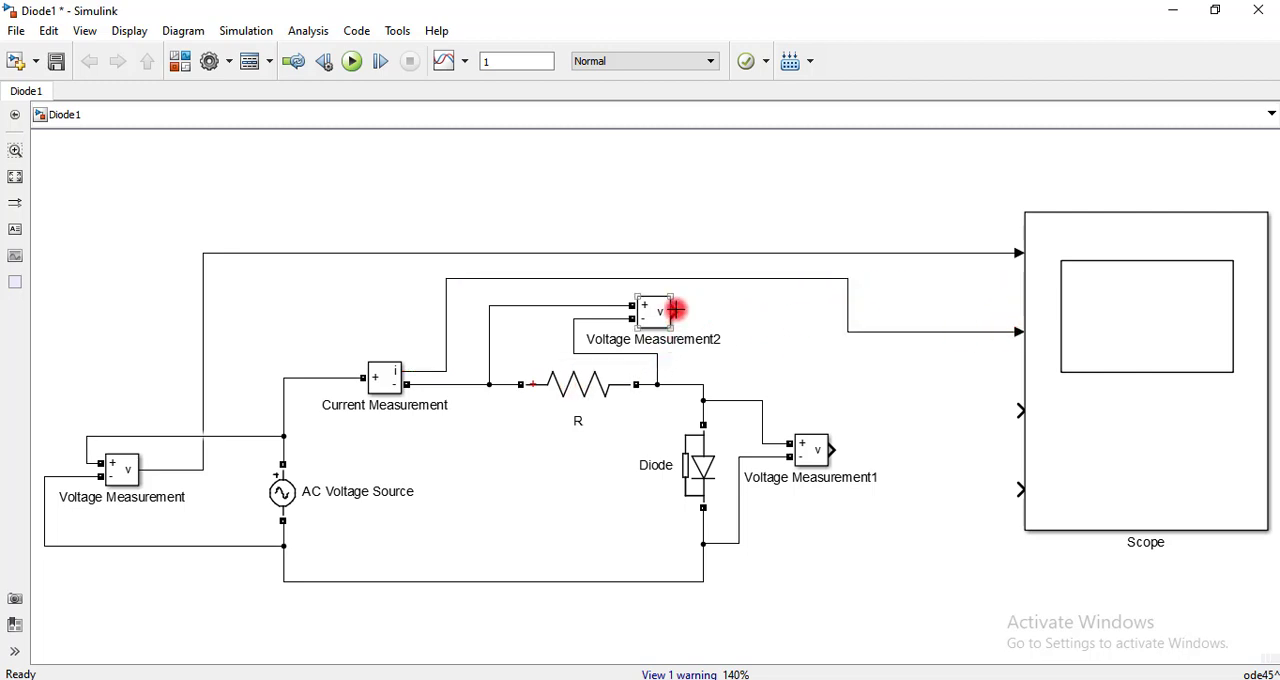
{"action": "left_click_drag", "start_coordinate": [675, 311], "coordinate": [1020, 411]}
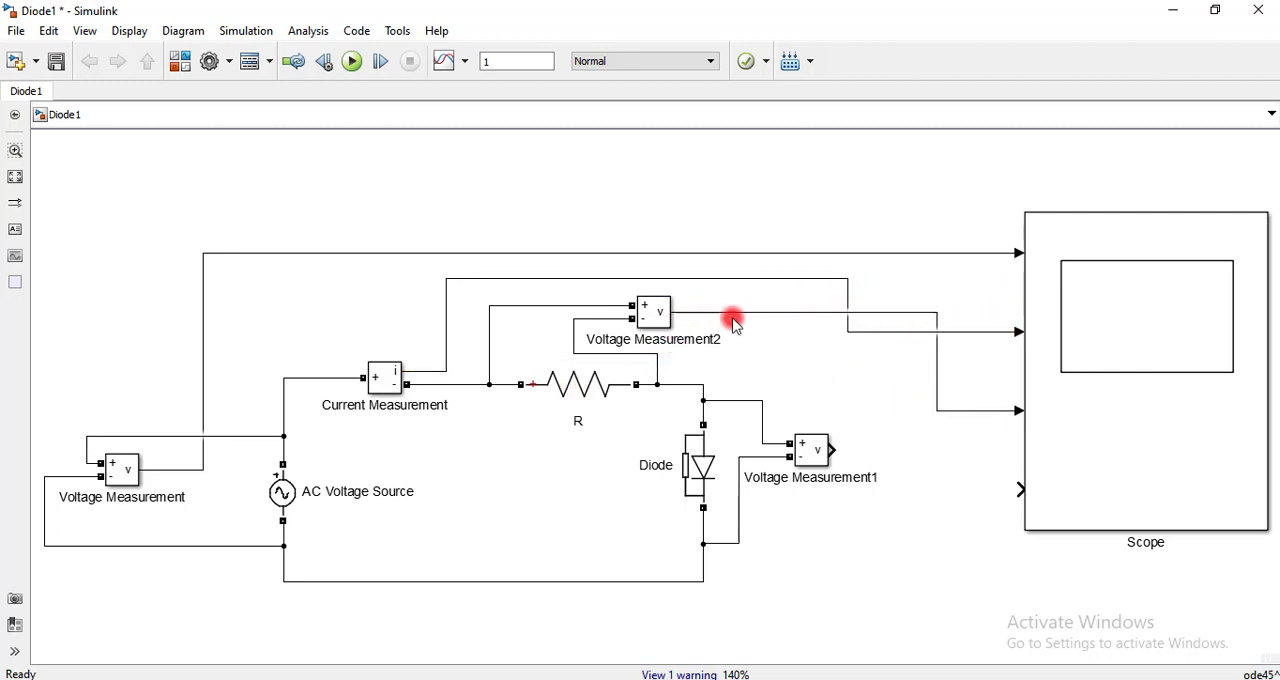
{"action": "left_click_drag", "start_coordinate": [836, 452], "coordinate": [1022, 490]}
Rename the source's Voltage Measurement block as Vs and the Current Measurement block as Current
{"action": "left_click", "coordinate": [332, 486]}
{"action": "left_click", "coordinate": [155, 494]}
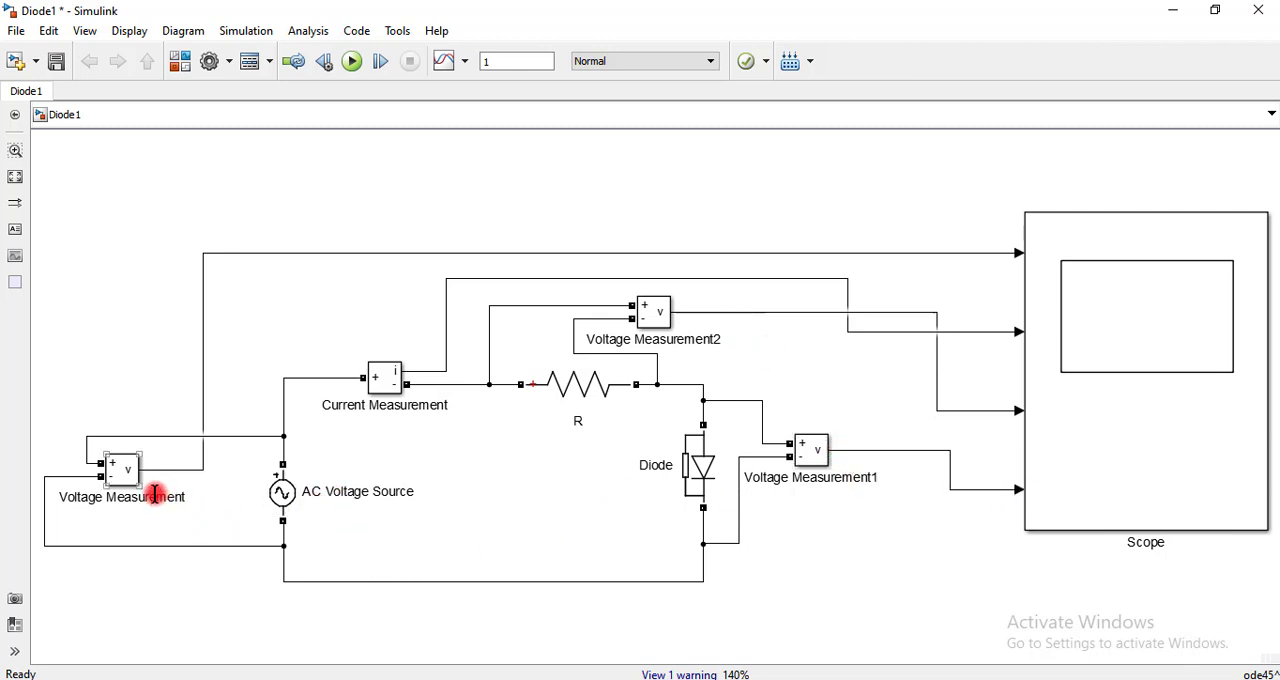
{"action": "left_click", "coordinate": [147, 497]}
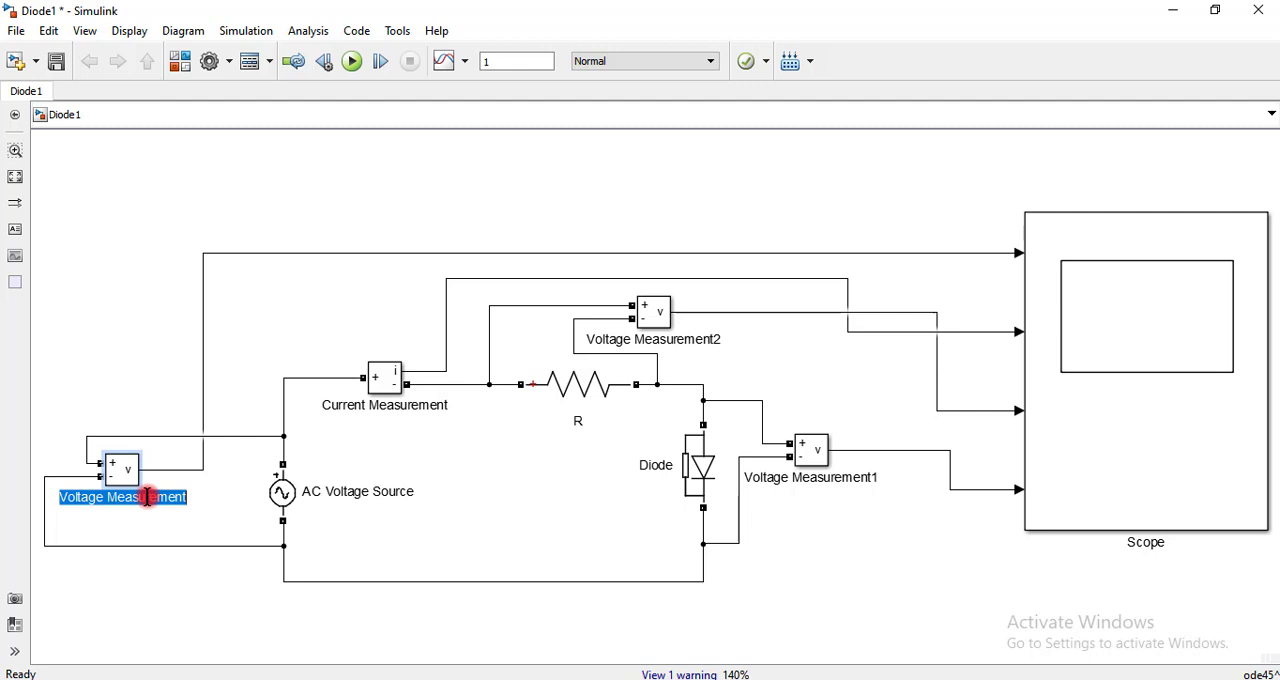
{"action": "type", "text": "Vs"}
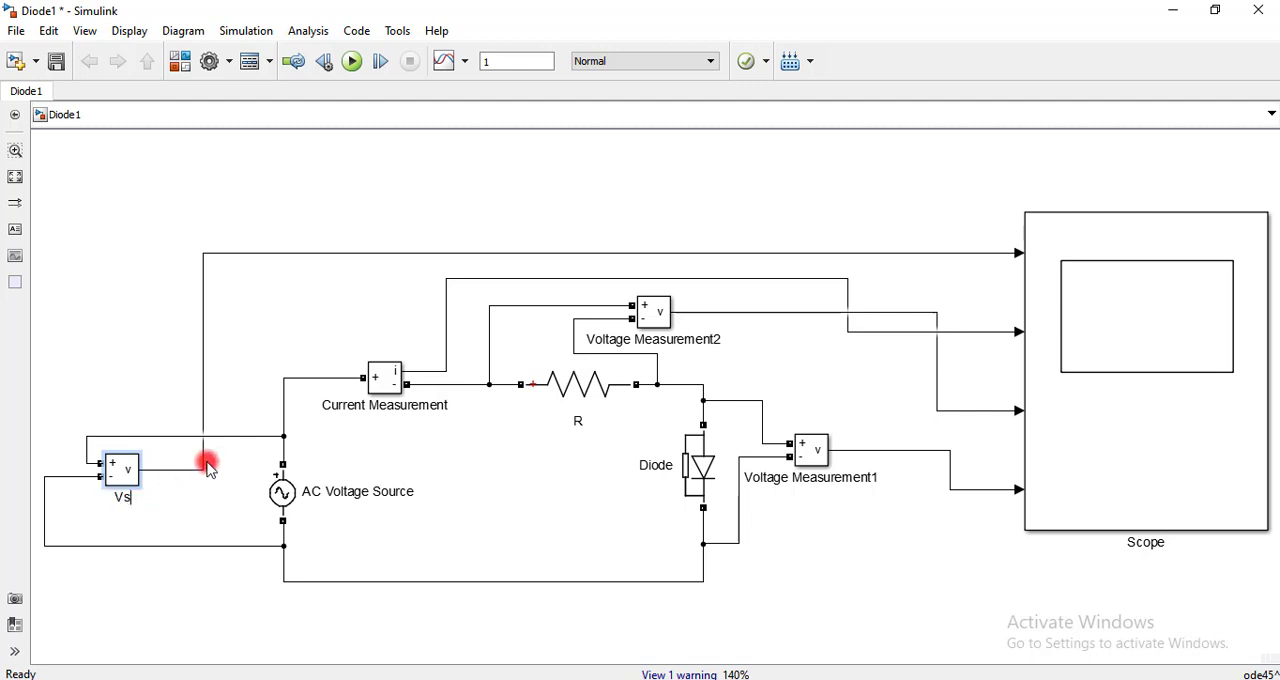
{"action": "double_click", "coordinate": [370, 411]}
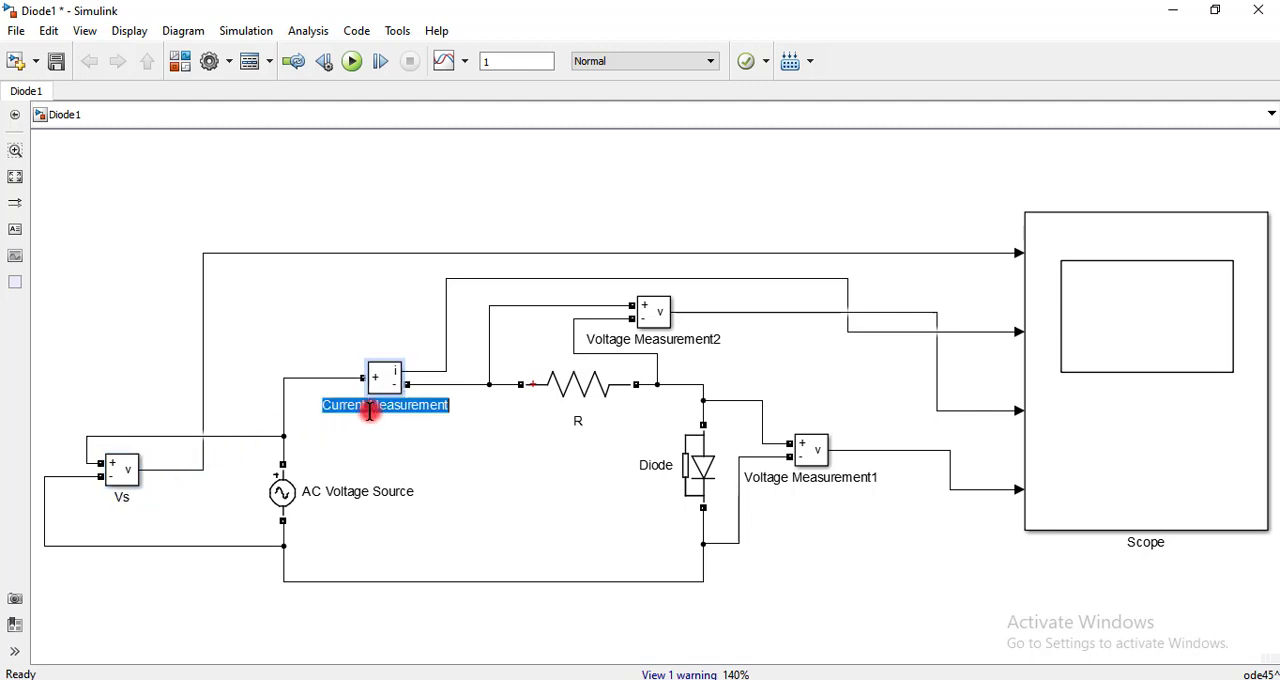
{"action": "type", "text": "Current"}
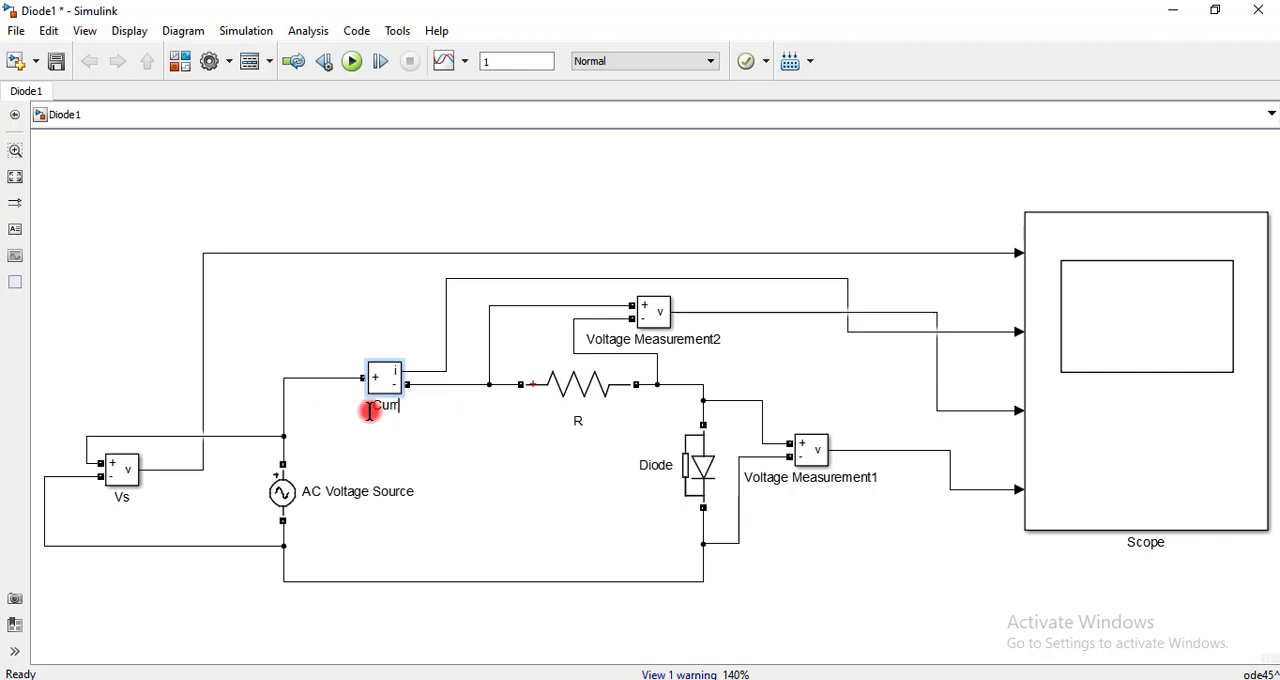
{"action": "left_click", "coordinate": [560, 480]}
Rename the resistor's Voltage Measurement2 block as VR and the diode's Voltage Measurement1 block as VD
{"action": "double_click", "coordinate": [682, 341]}
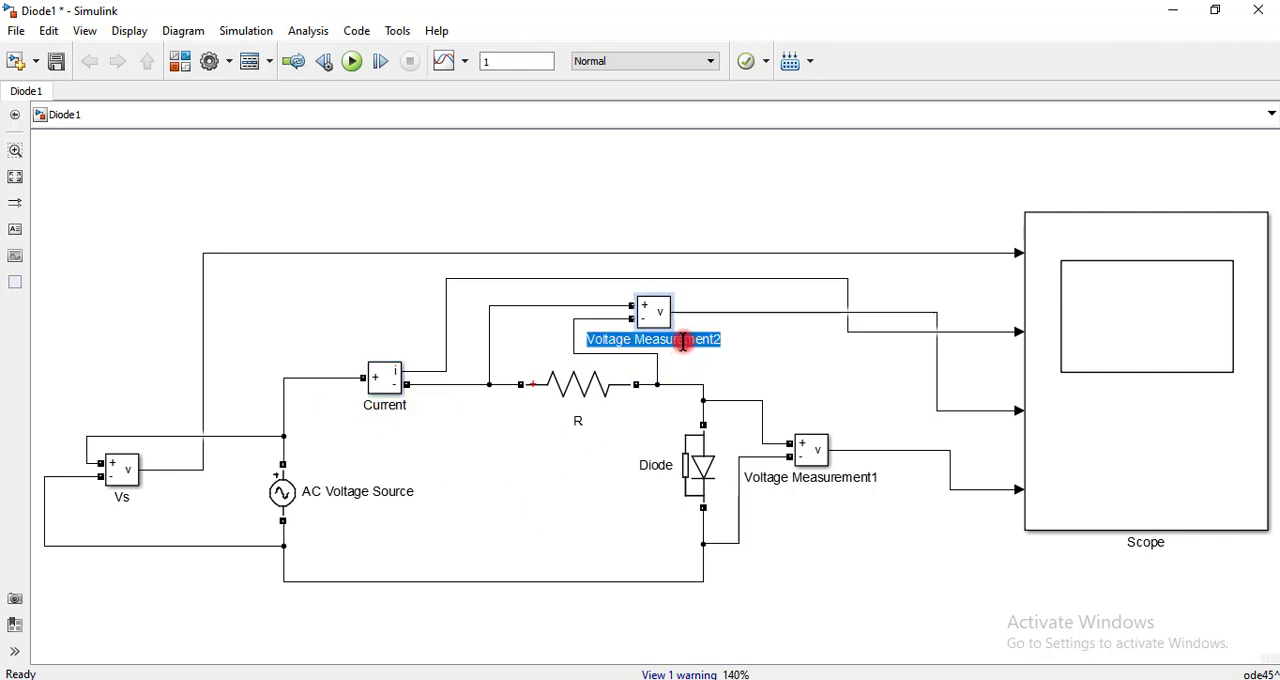
{"action": "type", "text": "VR"}
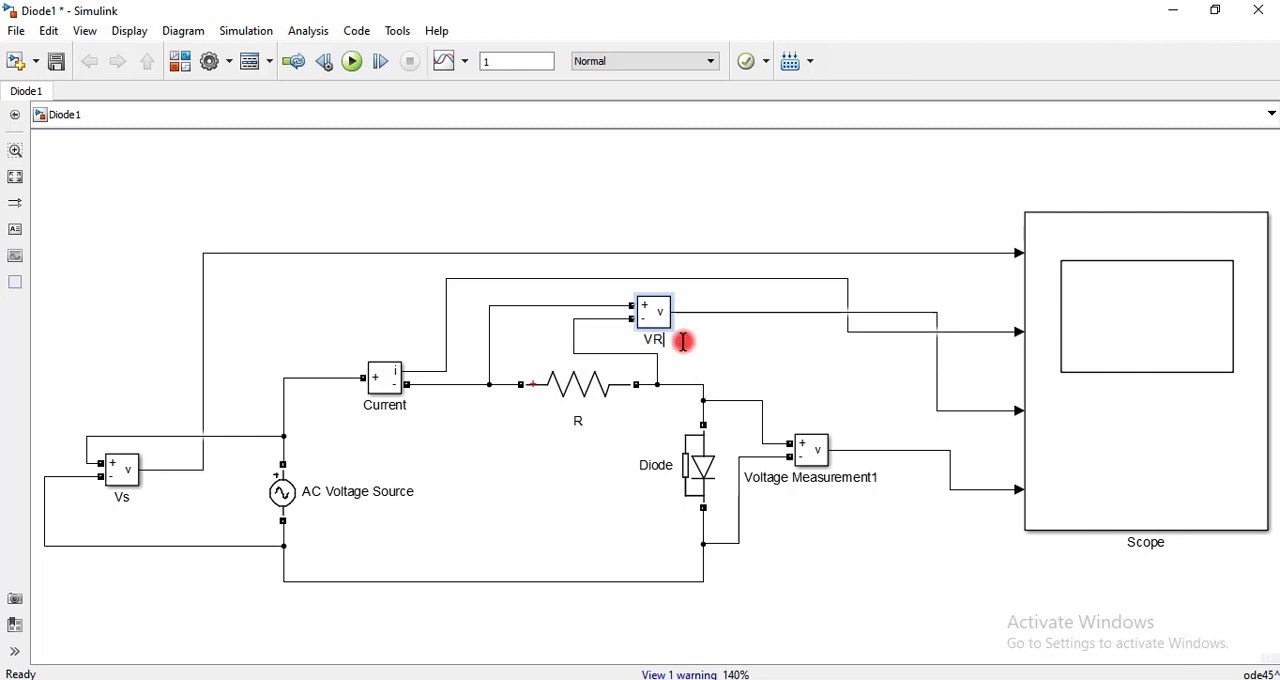
{"action": "double_click", "coordinate": [808, 477]}
{"action": "key", "text": "BackSpace"}
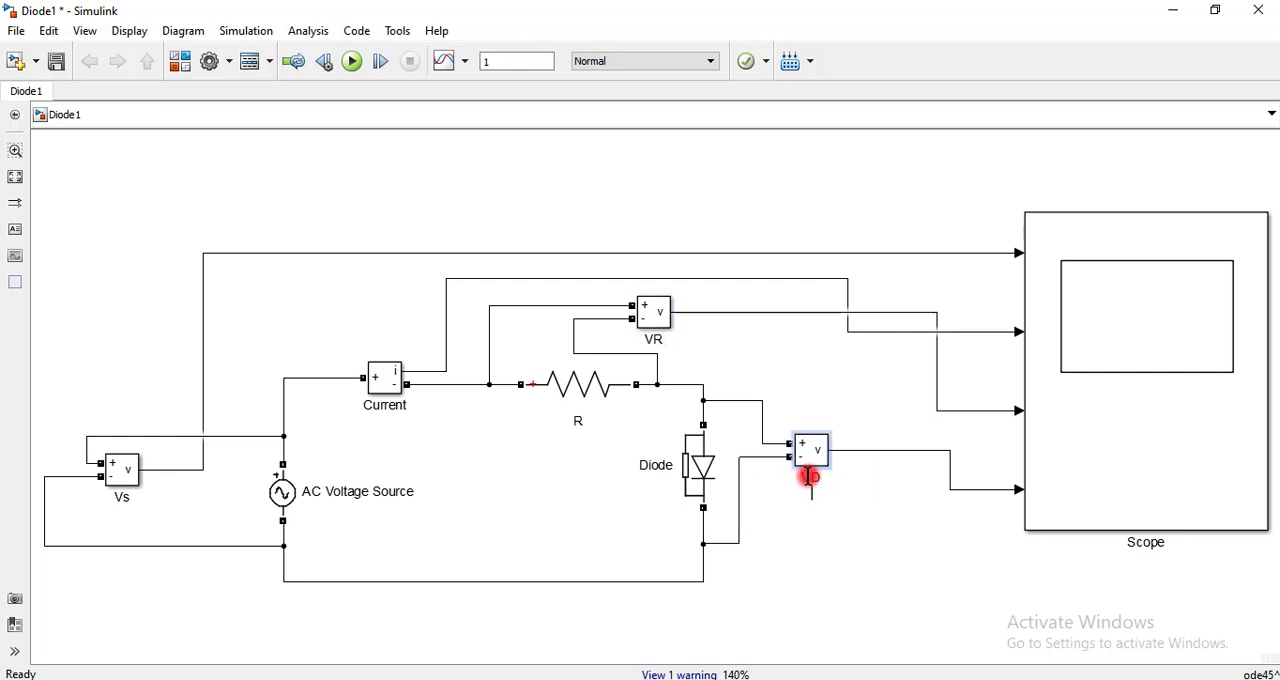
{"action": "type", "text": "VD"}
{"action": "left_click", "coordinate": [826, 566]}
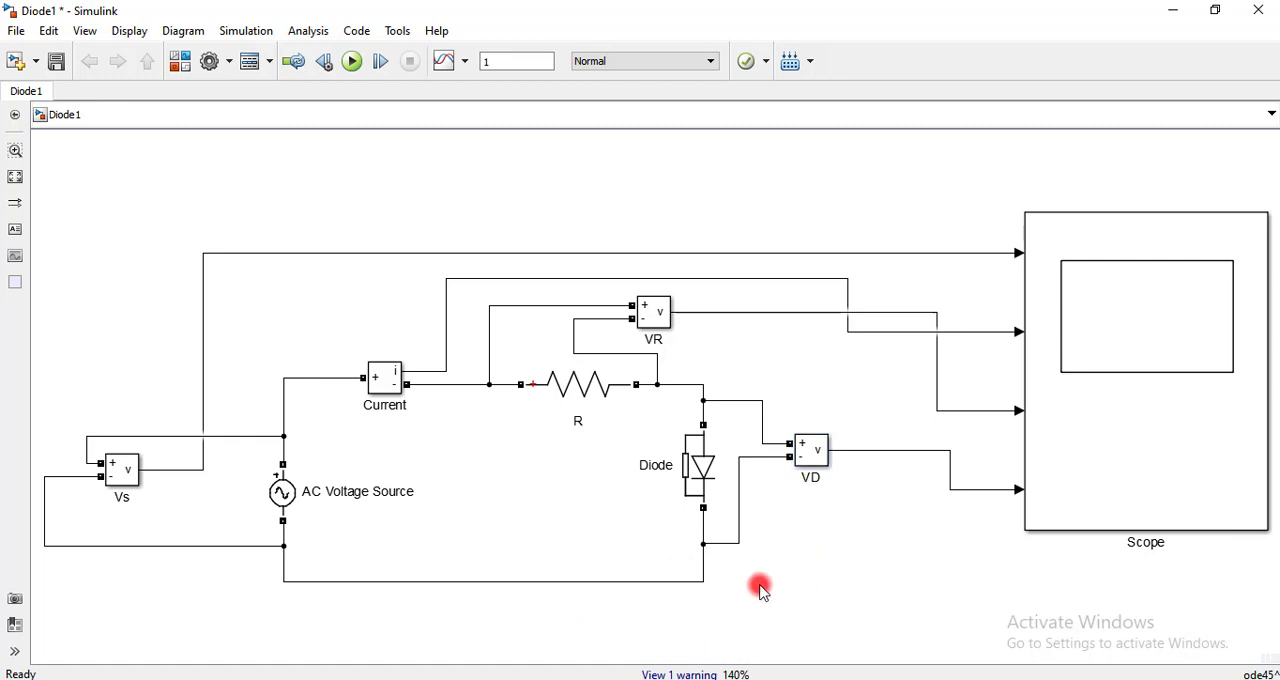
Set the AC Voltage Source's peak amplitude to 50*sqrt(2) V and its frequency to 50 Hz
{"action": "left_click", "coordinate": [282, 492]}
{"action": "double_click", "coordinate": [282, 492]}
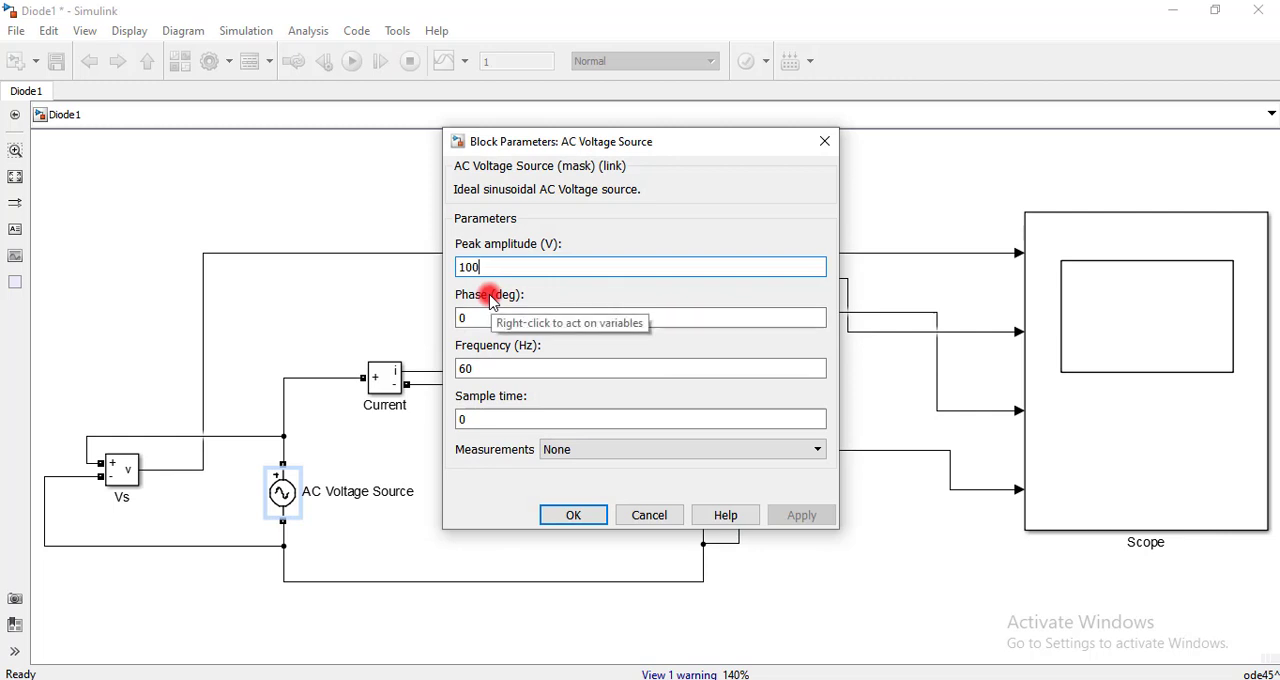
{"action": "type", "text": "50*sqrt(2"}
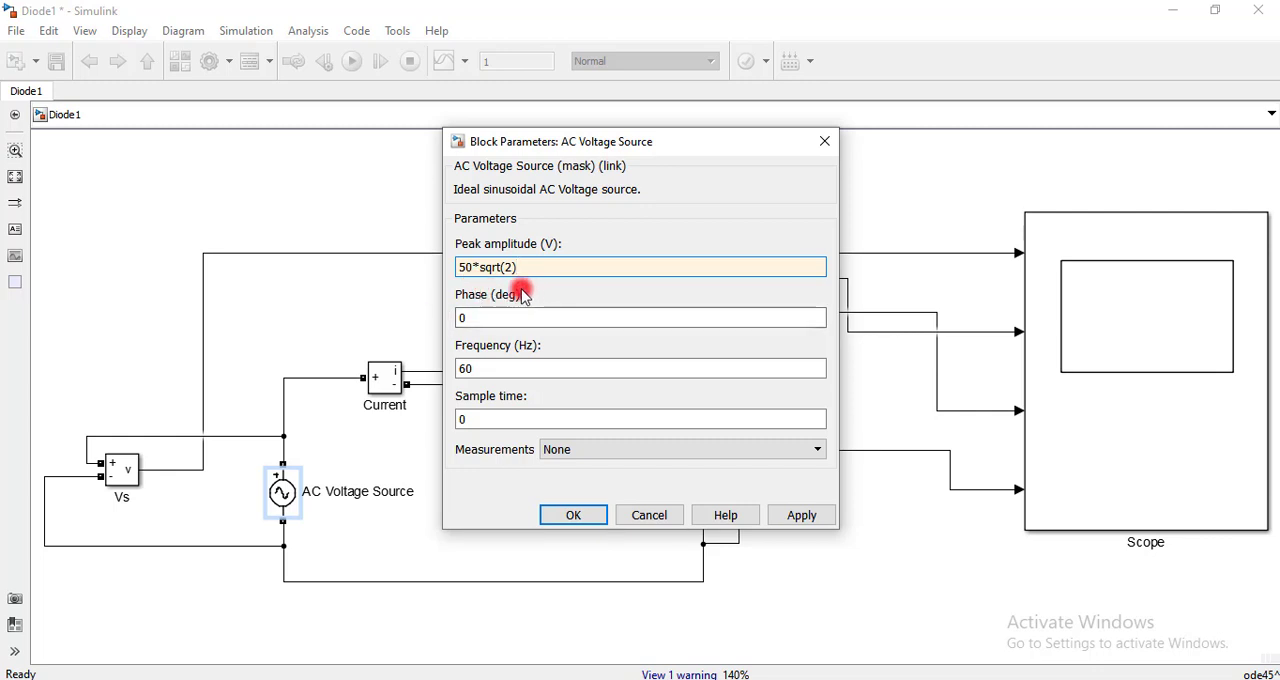
{"action": "double_click", "coordinate": [500, 366]}
{"action": "type", "text": "50"}
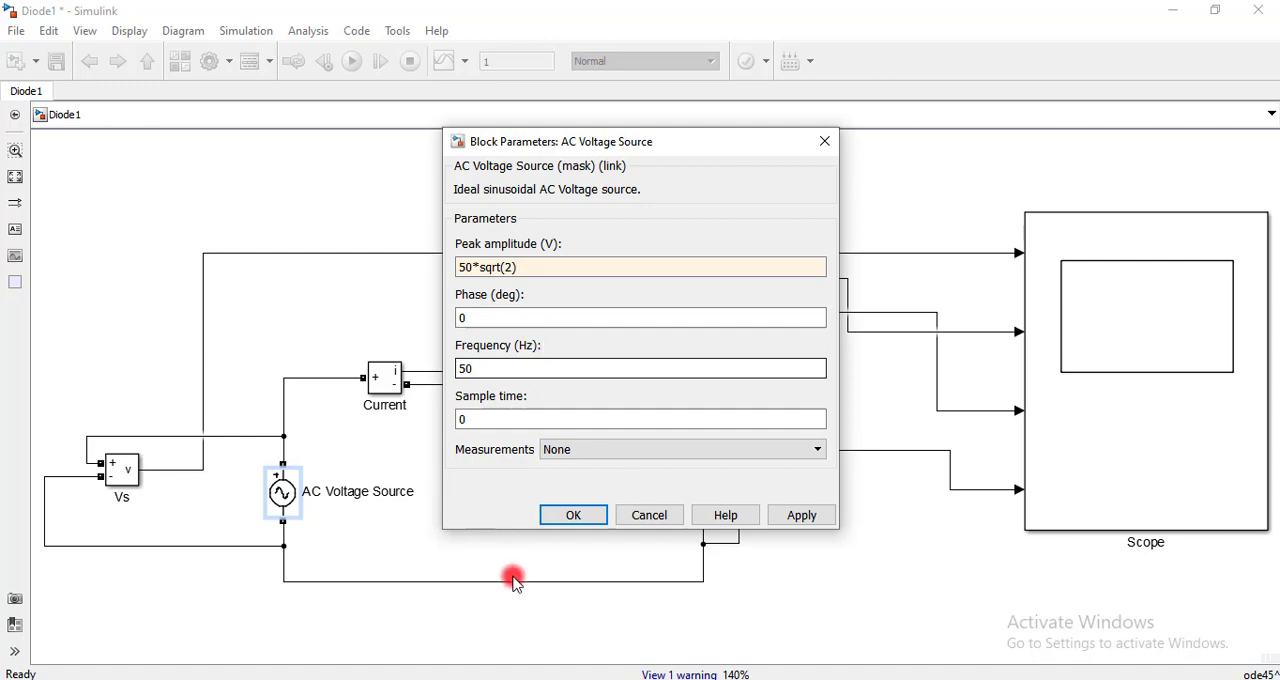
{"action": "left_click", "coordinate": [572, 517]}
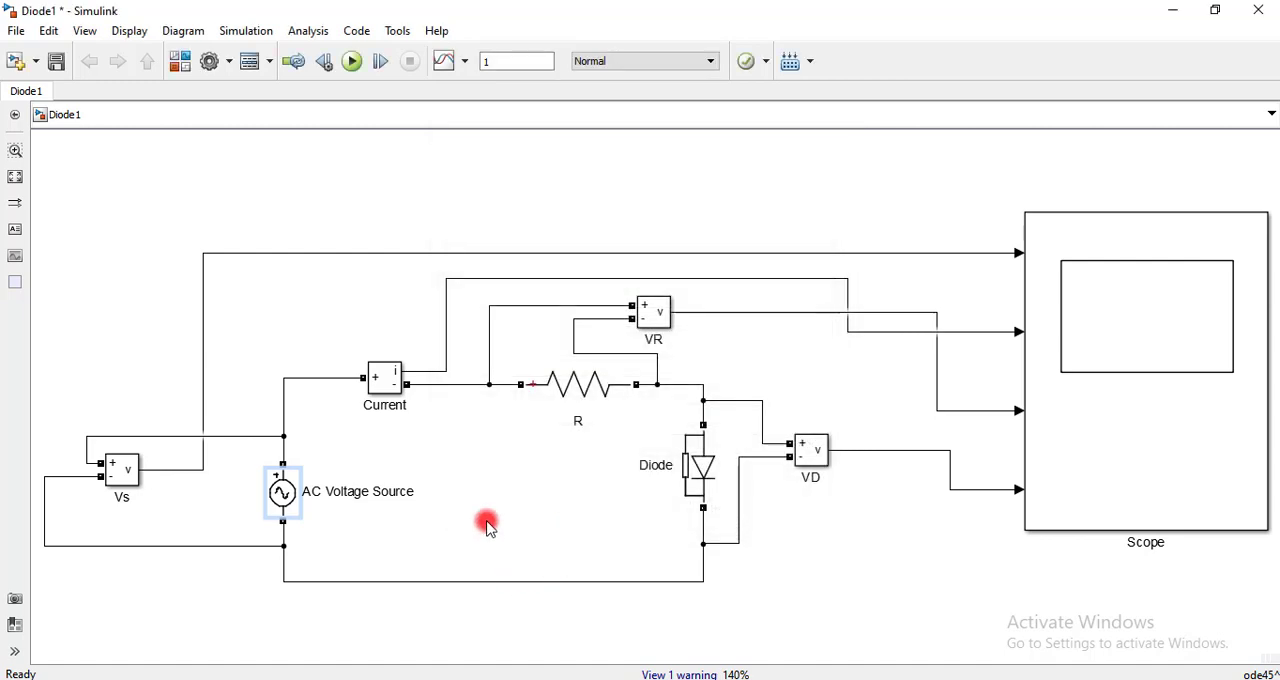
Check resistor R's block parameters and try to run the simulation
{"action": "double_click", "coordinate": [569, 391]}
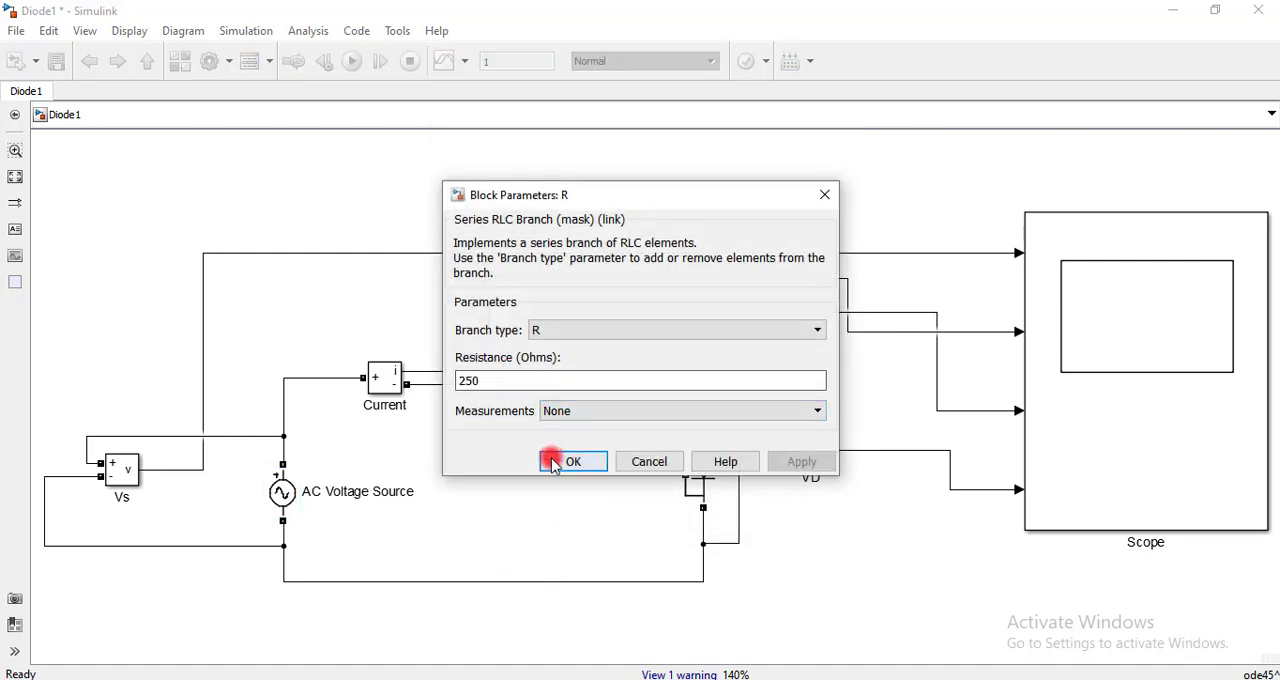
{"action": "left_click", "coordinate": [570, 460]}
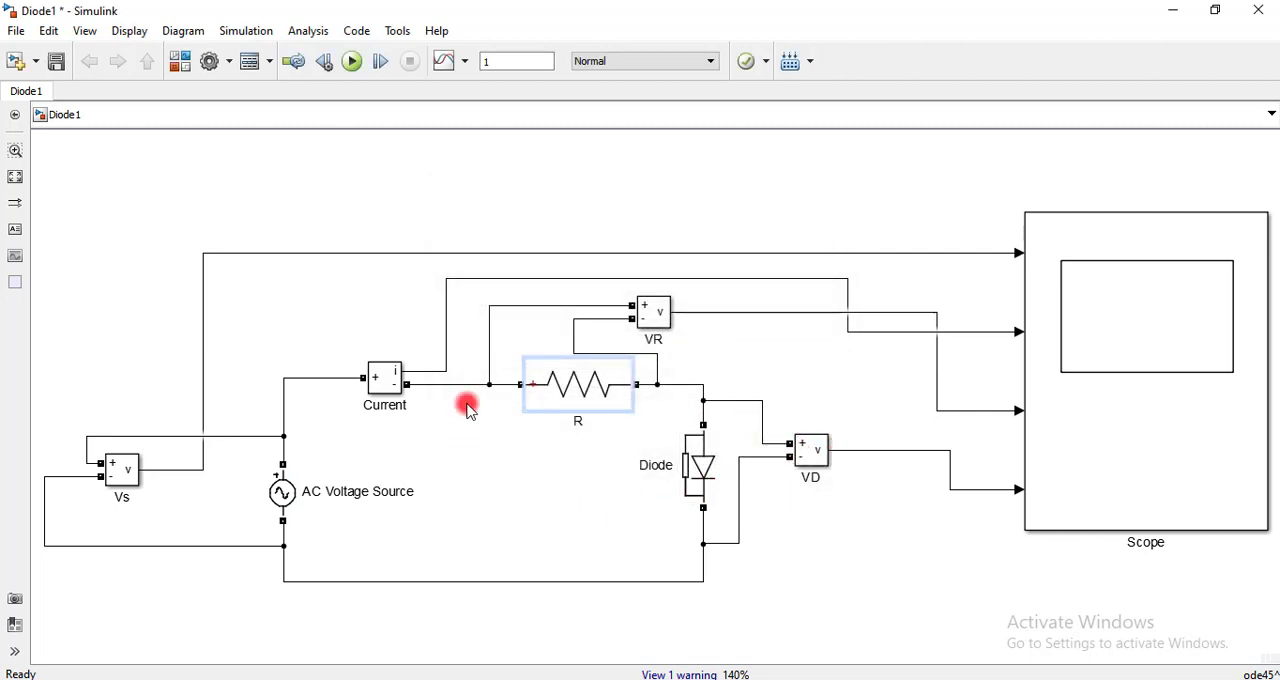
{"action": "left_click", "coordinate": [350, 63]}
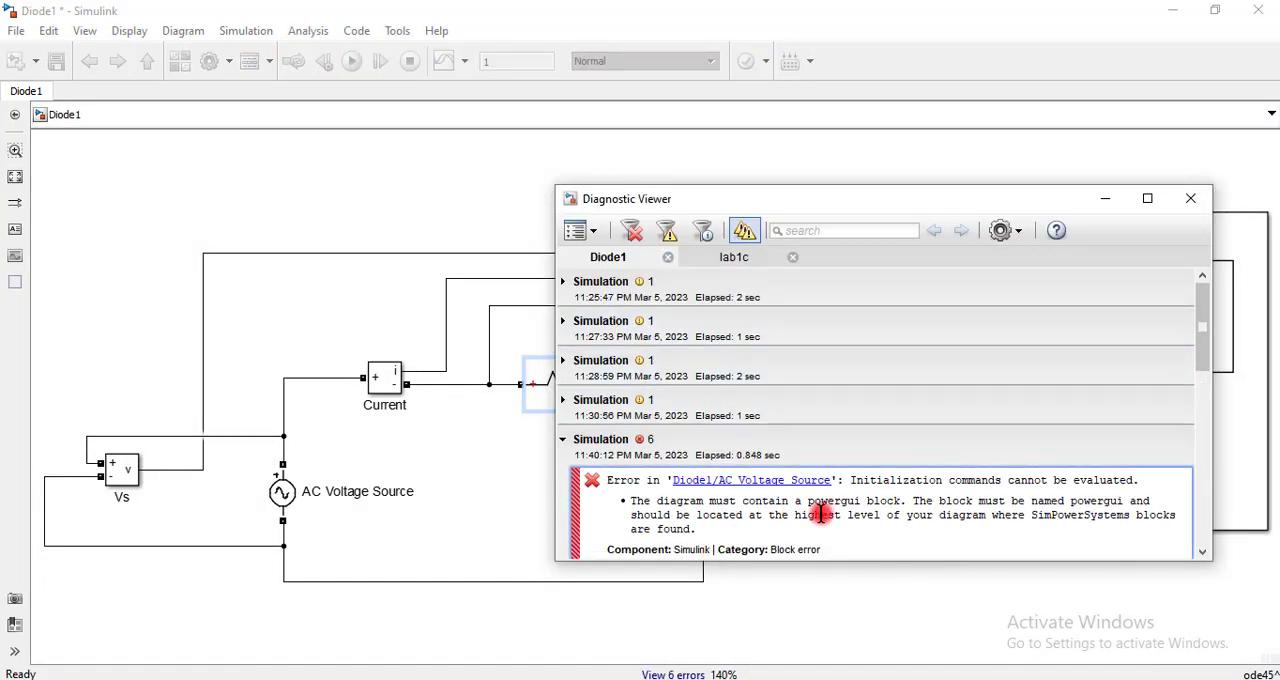
{"action": "left_click", "coordinate": [1190, 198]}
Add a powerlib powergui block to the empty area below the VD measurement block
{"action": "left_click", "coordinate": [877, 585]}
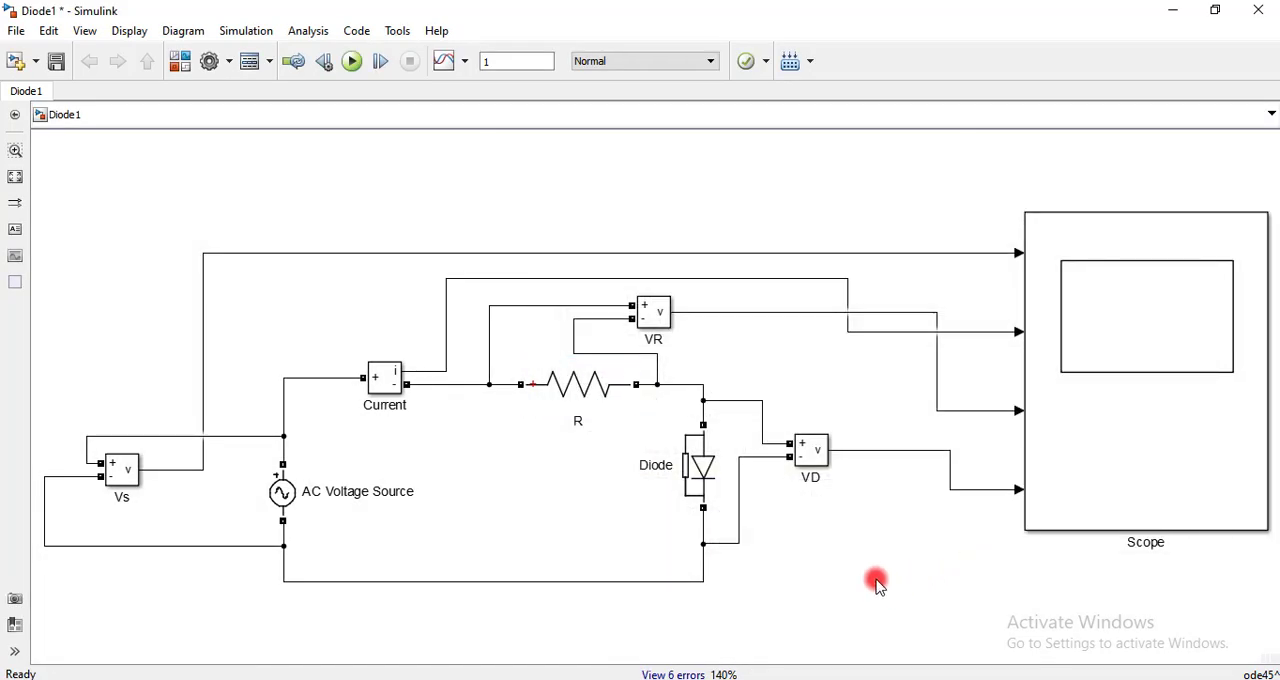
{"action": "type", "text": "power"}
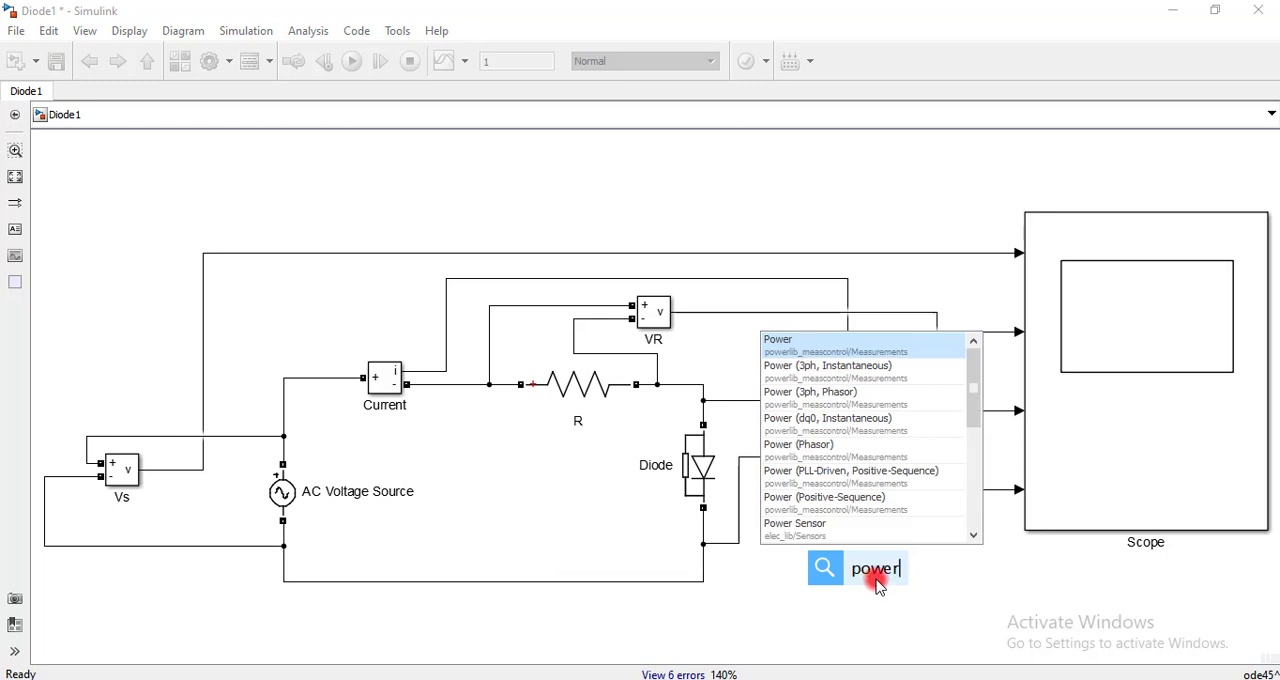
{"action": "type", "text": "gui"}
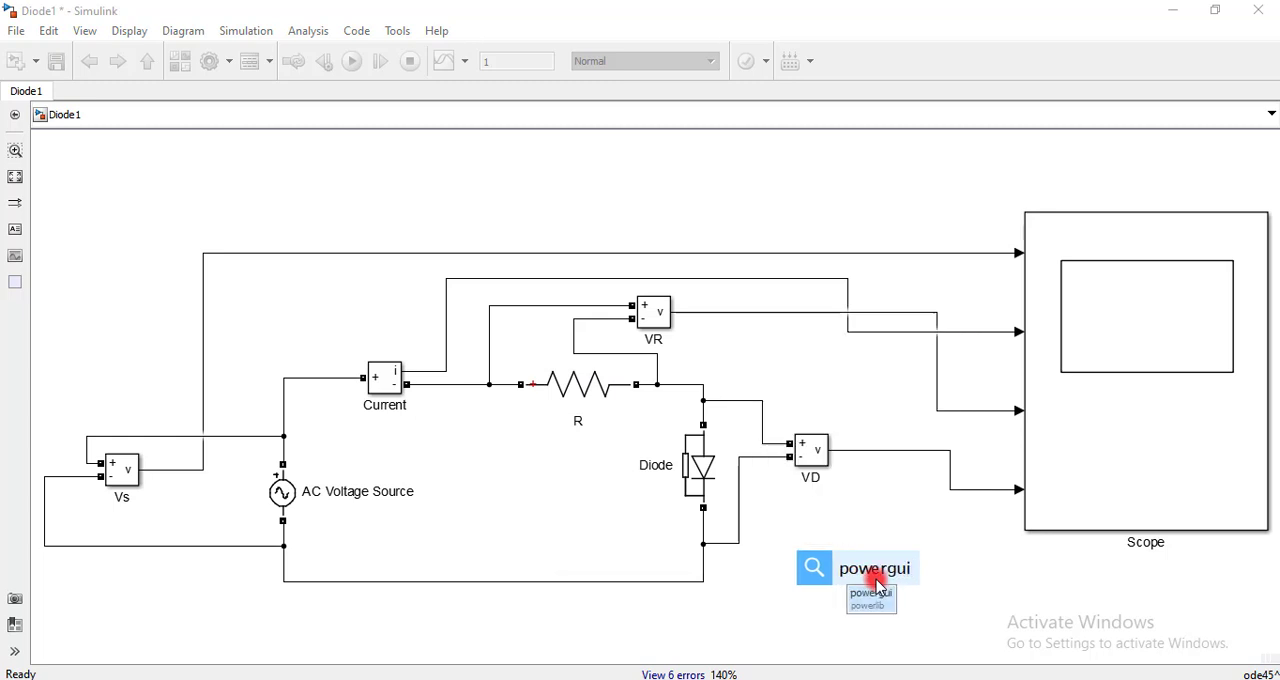
{"action": "key", "text": "Return"}
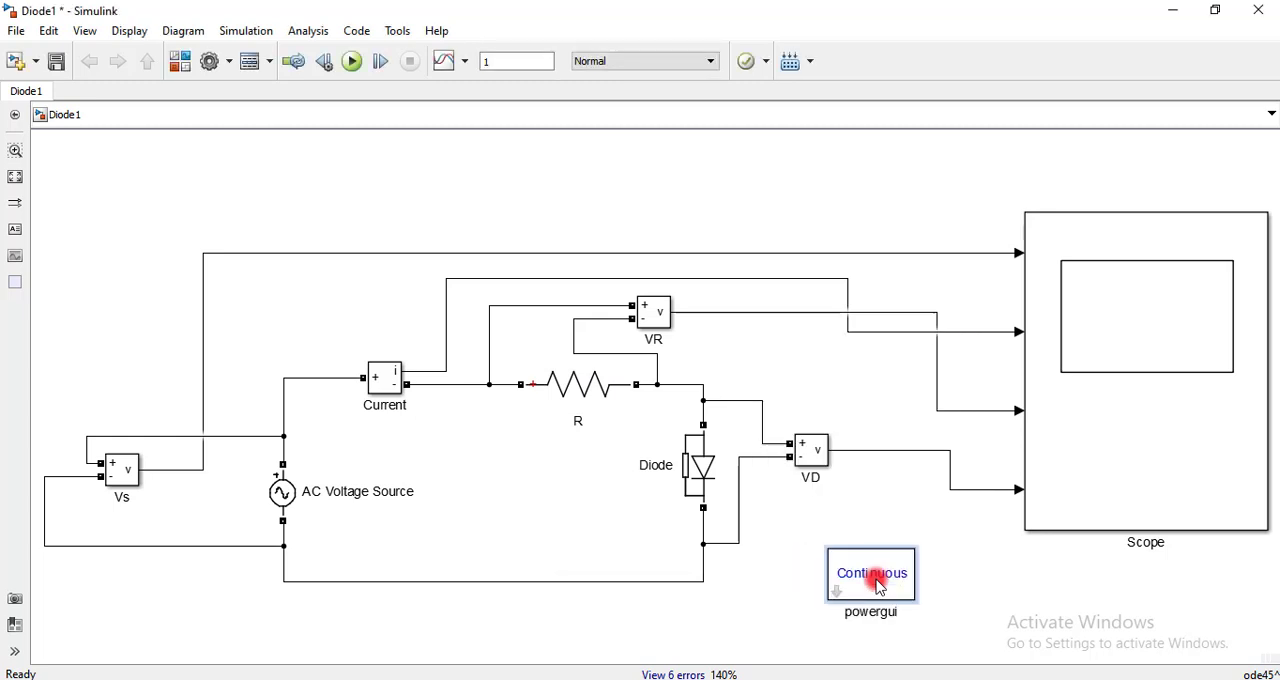
Run the simulation and show the Scope's four waveforms in a maximized window with autoscaled axes
{"action": "left_click", "coordinate": [352, 61]}
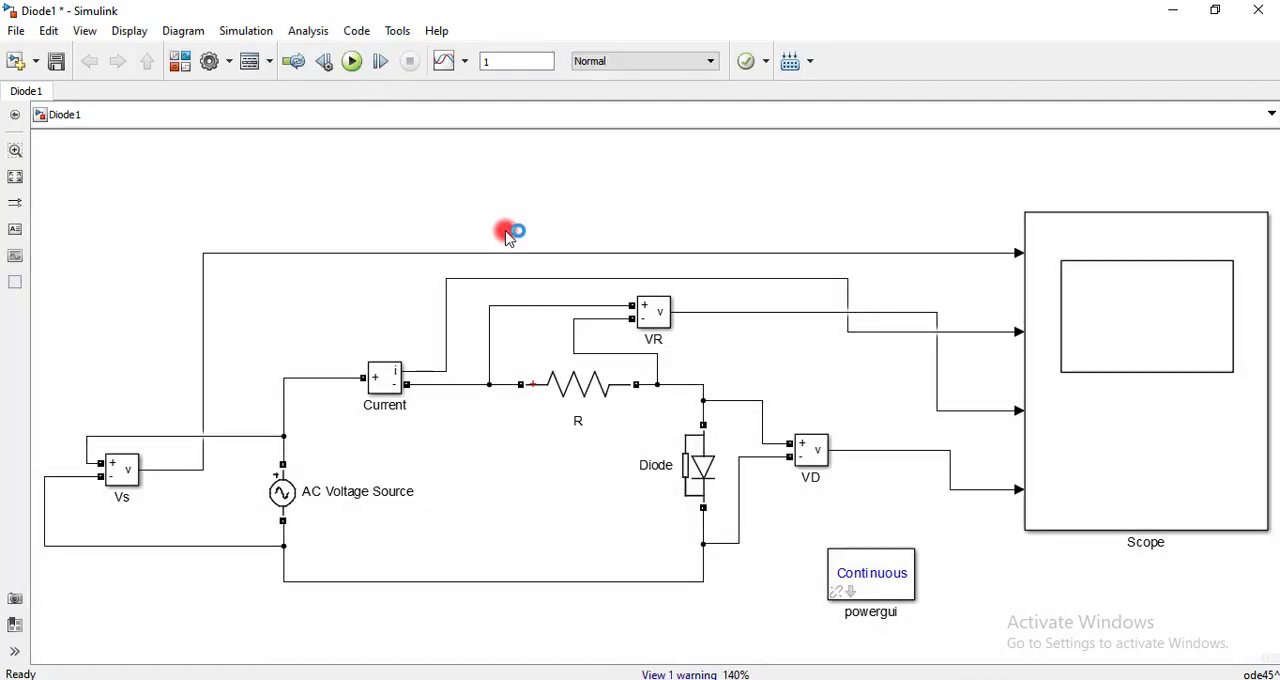
{"action": "left_click", "coordinate": [634, 406]}
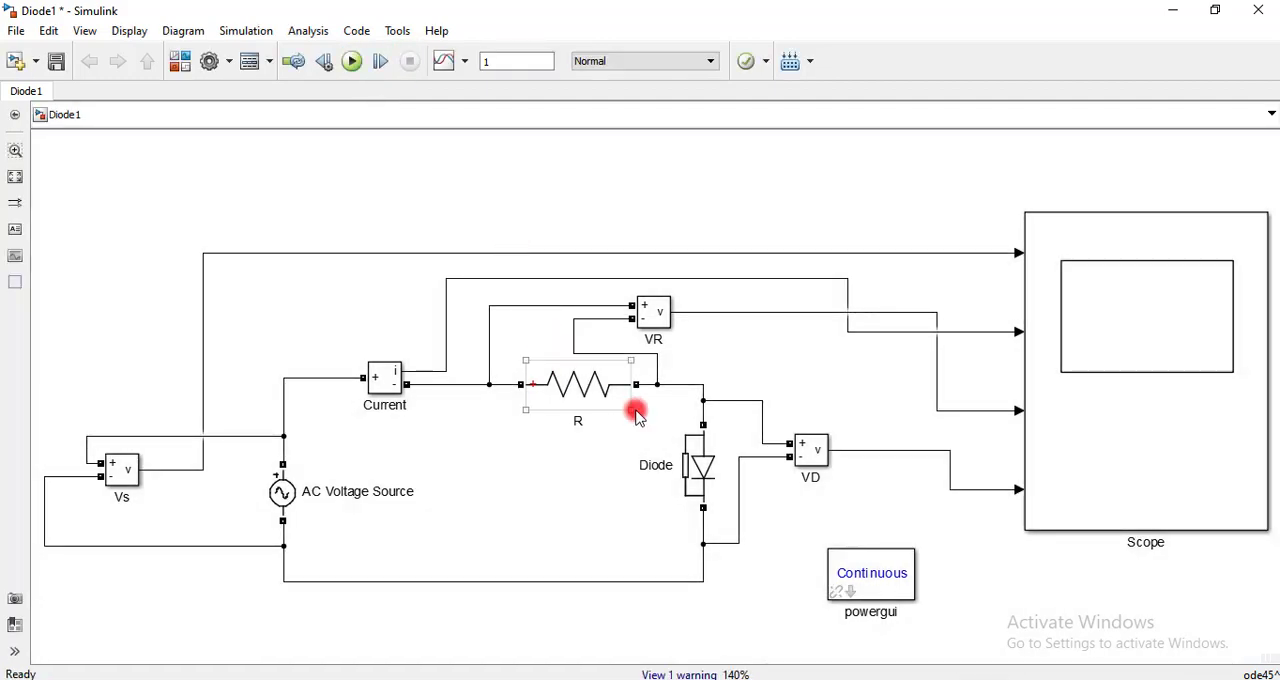
{"action": "left_click", "coordinate": [1051, 508]}
{"action": "double_click", "coordinate": [1183, 333]}
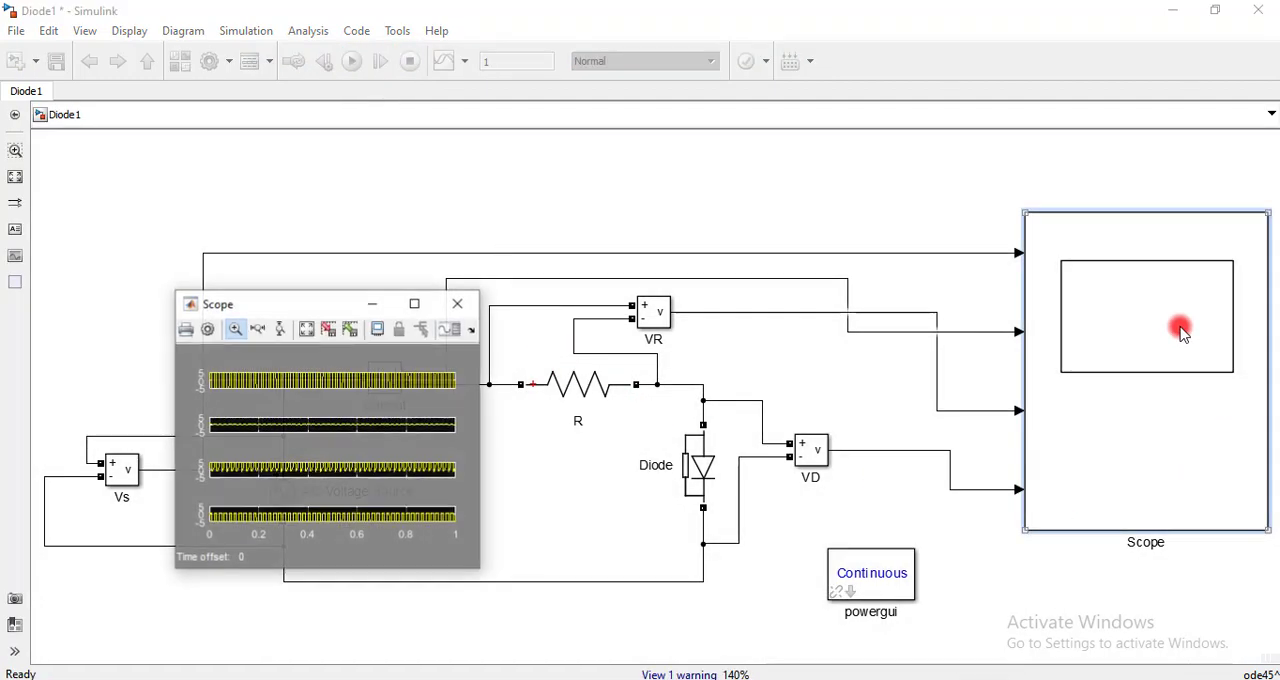
{"action": "left_click", "coordinate": [415, 306]}
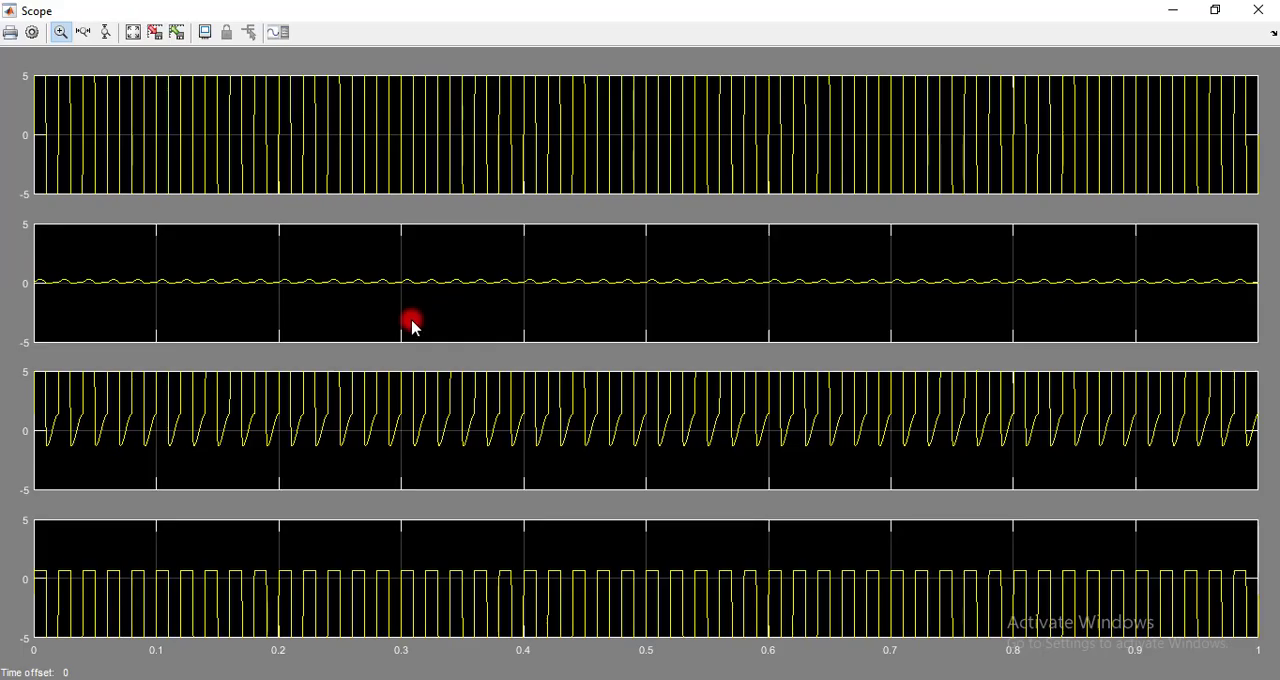
{"action": "left_click", "coordinate": [132, 33]}
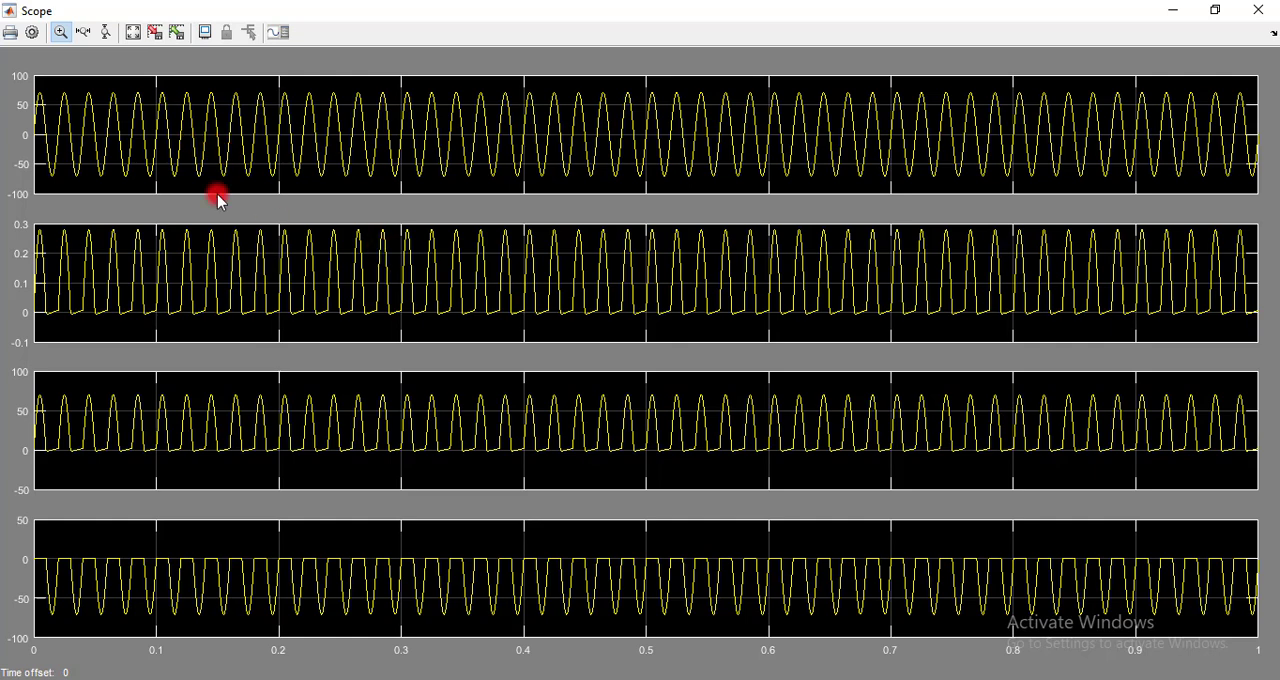
In the Scope's style parameters, set the axes background colour to white and the line 1 colour to black
{"action": "left_click", "coordinate": [32, 33]}
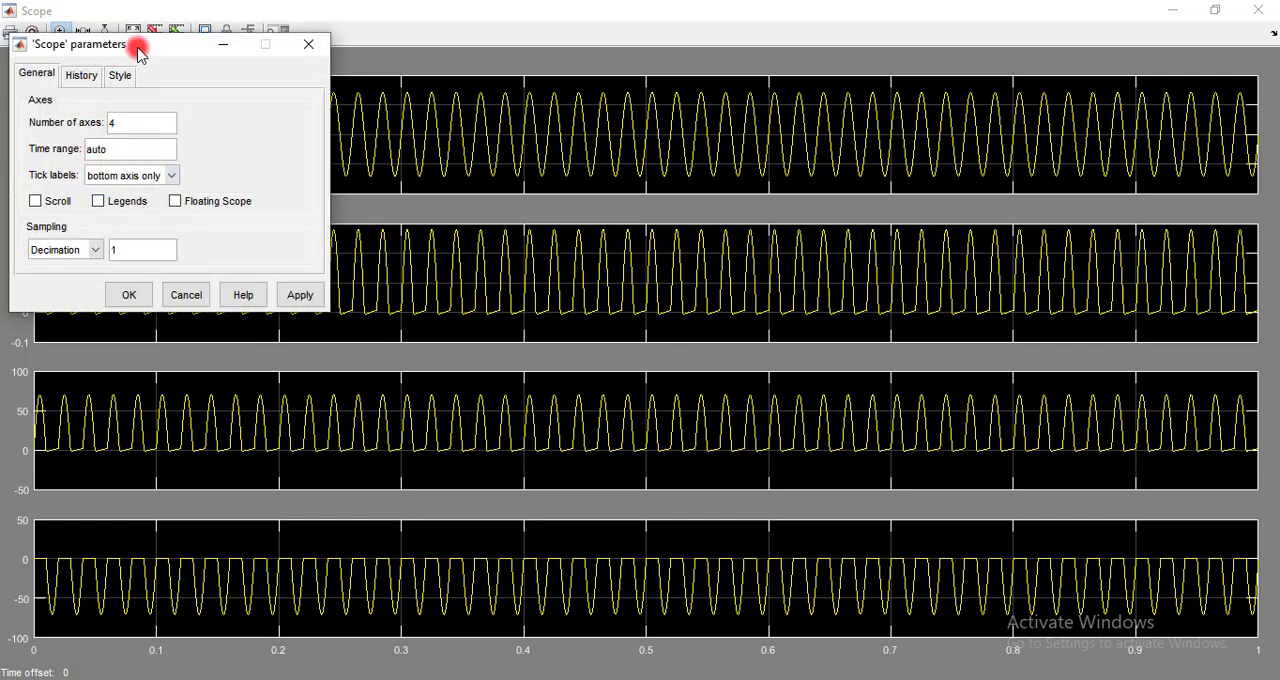
{"action": "left_click_drag", "start_coordinate": [137, 44], "coordinate": [335, 71]}
{"action": "left_click", "coordinate": [318, 105]}
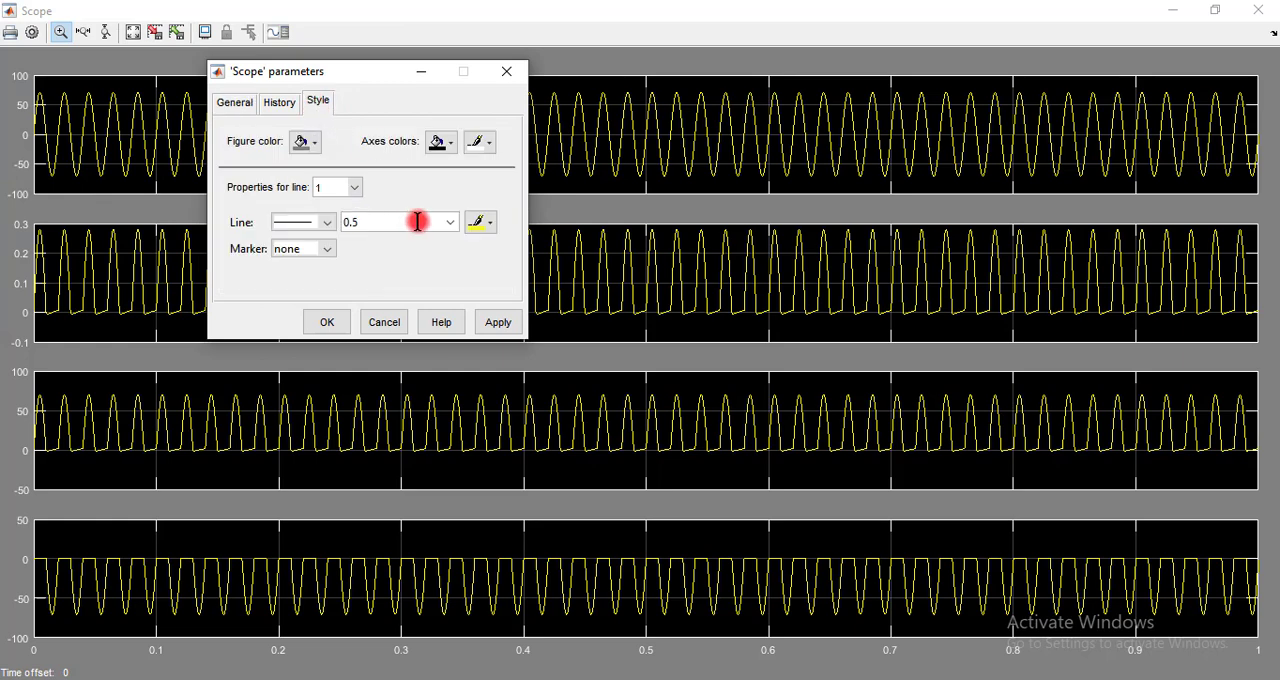
{"action": "left_click", "coordinate": [441, 142]}
{"action": "left_click", "coordinate": [481, 182]}
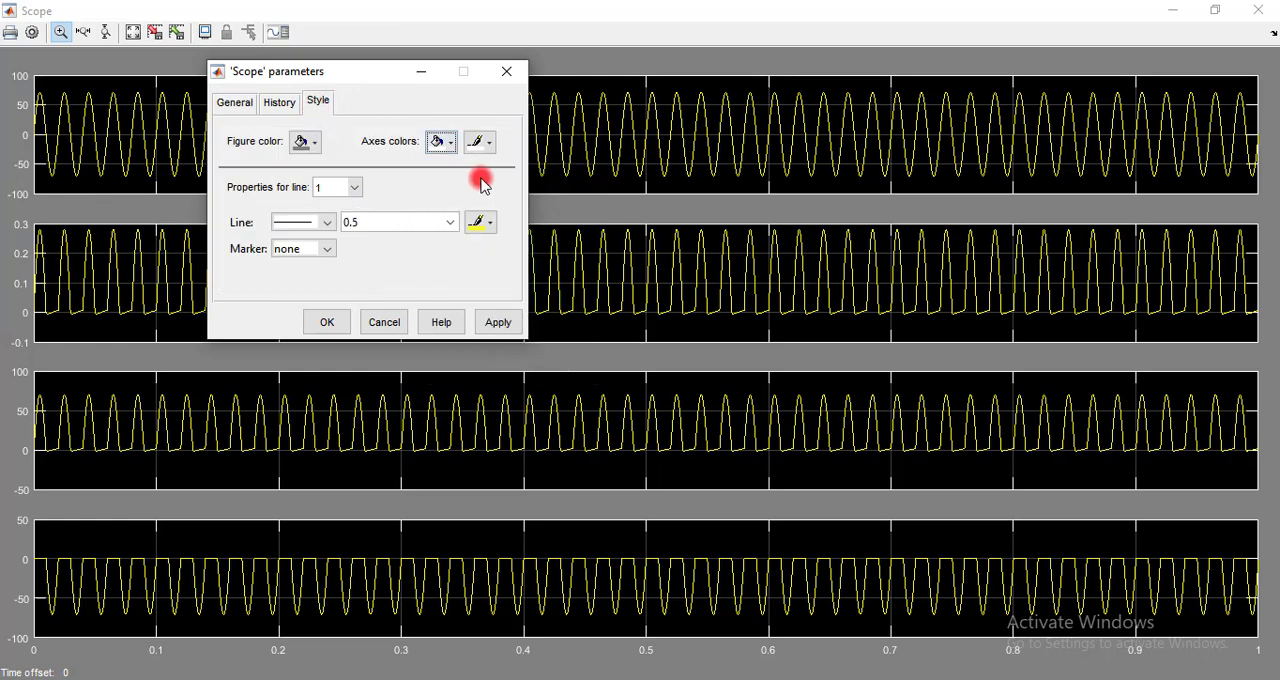
{"action": "left_click", "coordinate": [480, 226]}
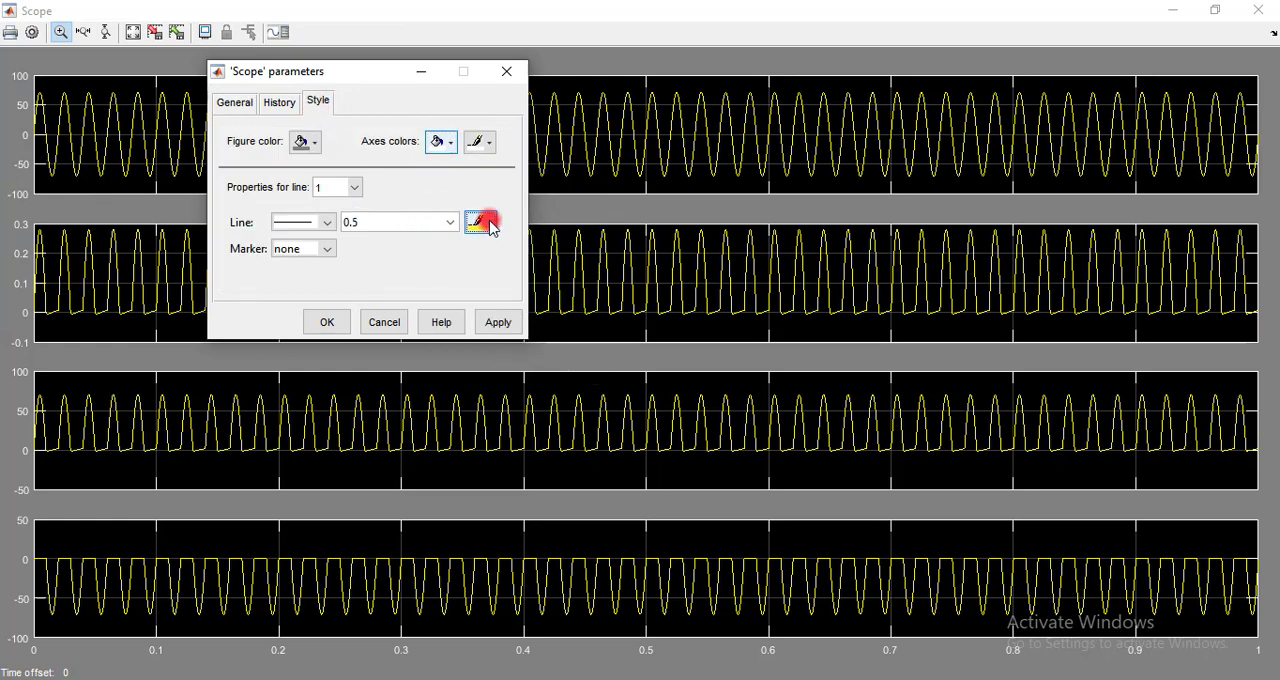
{"action": "left_click", "coordinate": [476, 250]}
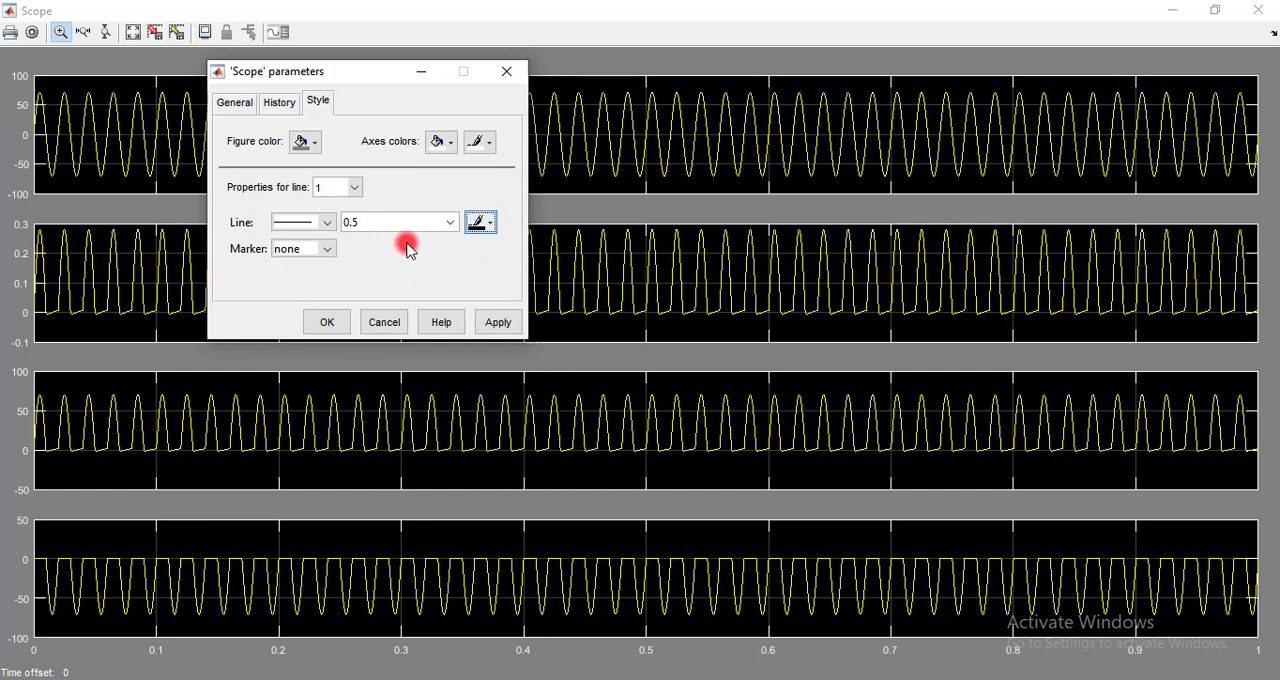
Set the Scope's line width to 2.0 and the axes foreground colour to black, and apply the style
{"action": "left_click", "coordinate": [450, 222]}
{"action": "left_click", "coordinate": [388, 276]}
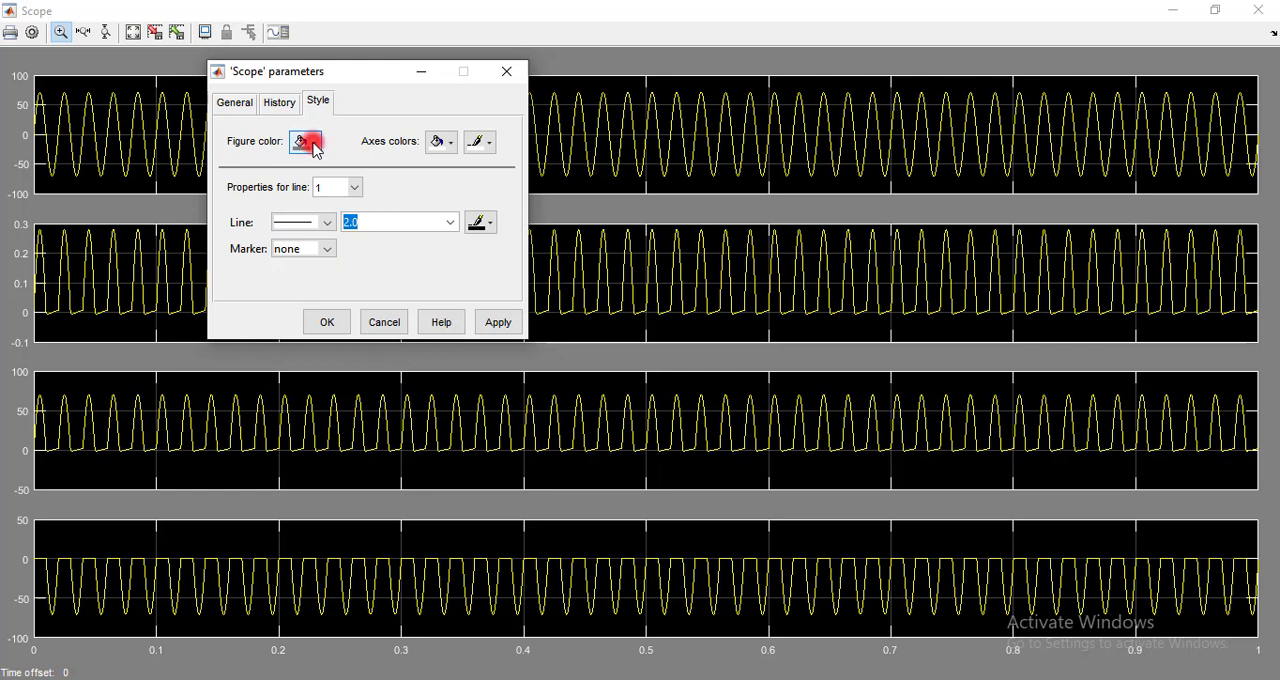
{"action": "left_click", "coordinate": [478, 142]}
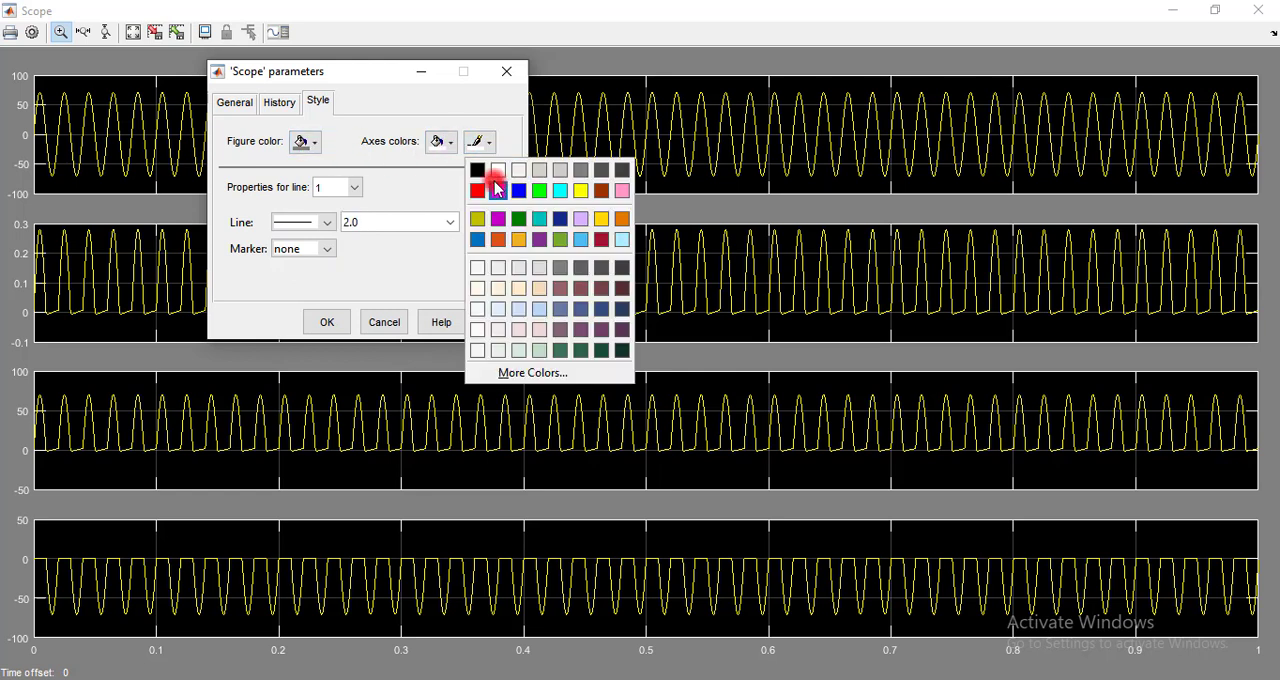
{"action": "left_click", "coordinate": [498, 190]}
{"action": "left_click", "coordinate": [498, 316]}
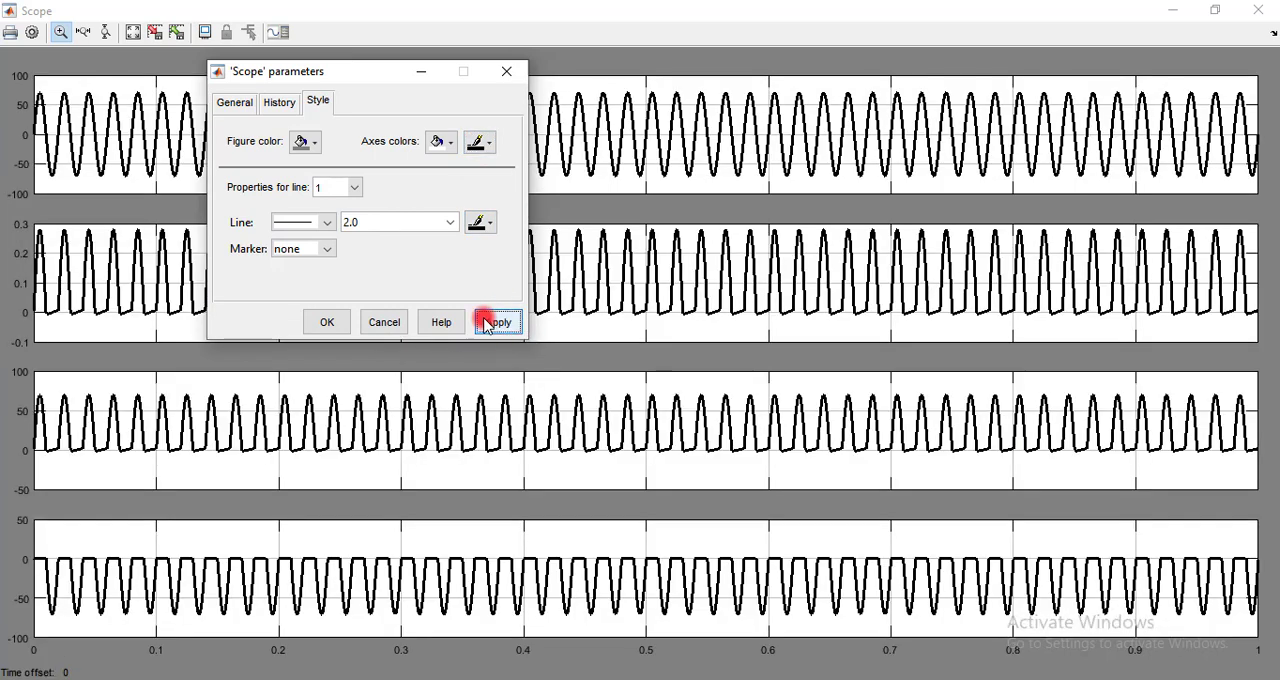
{"action": "left_click", "coordinate": [335, 322]}
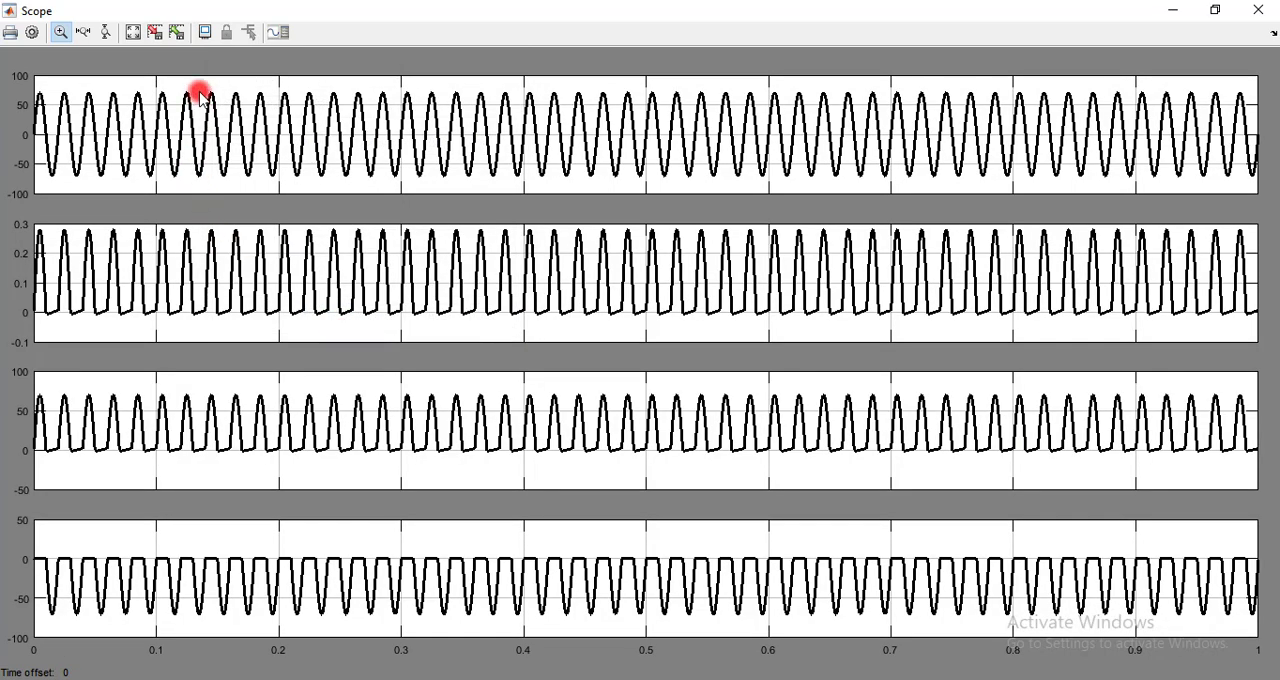
Enable legends in the Scope's general parameters and rerun the simulation from the Diode1 model
{"action": "left_click_drag", "start_coordinate": [194, 79], "coordinate": [449, 205]}
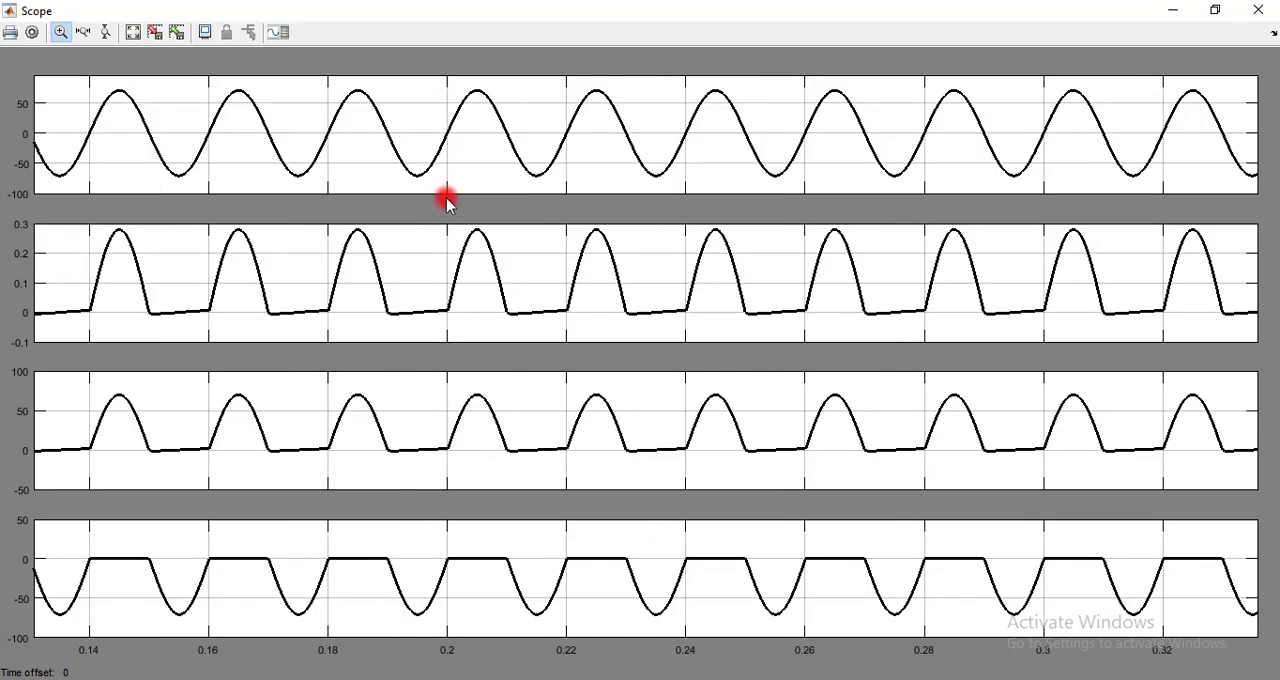
{"action": "left_click", "coordinate": [32, 32]}
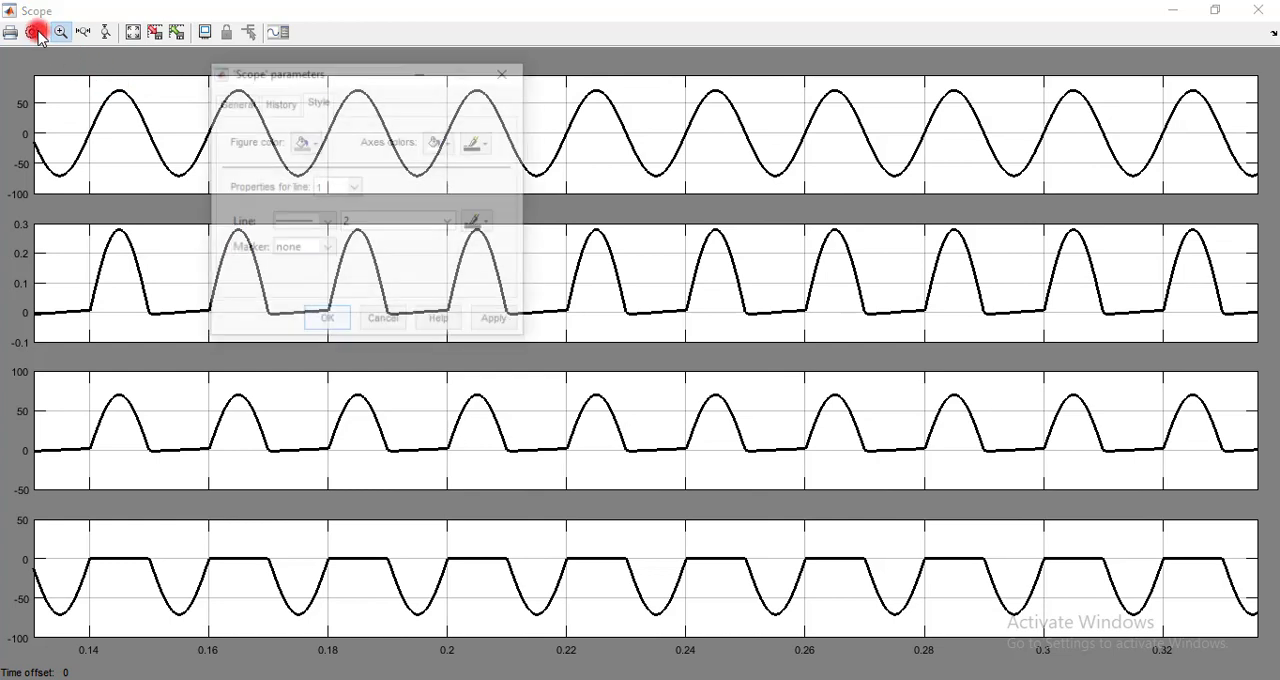
{"action": "left_click", "coordinate": [236, 104]}
{"action": "left_click", "coordinate": [297, 229]}
{"action": "left_click", "coordinate": [495, 330]}
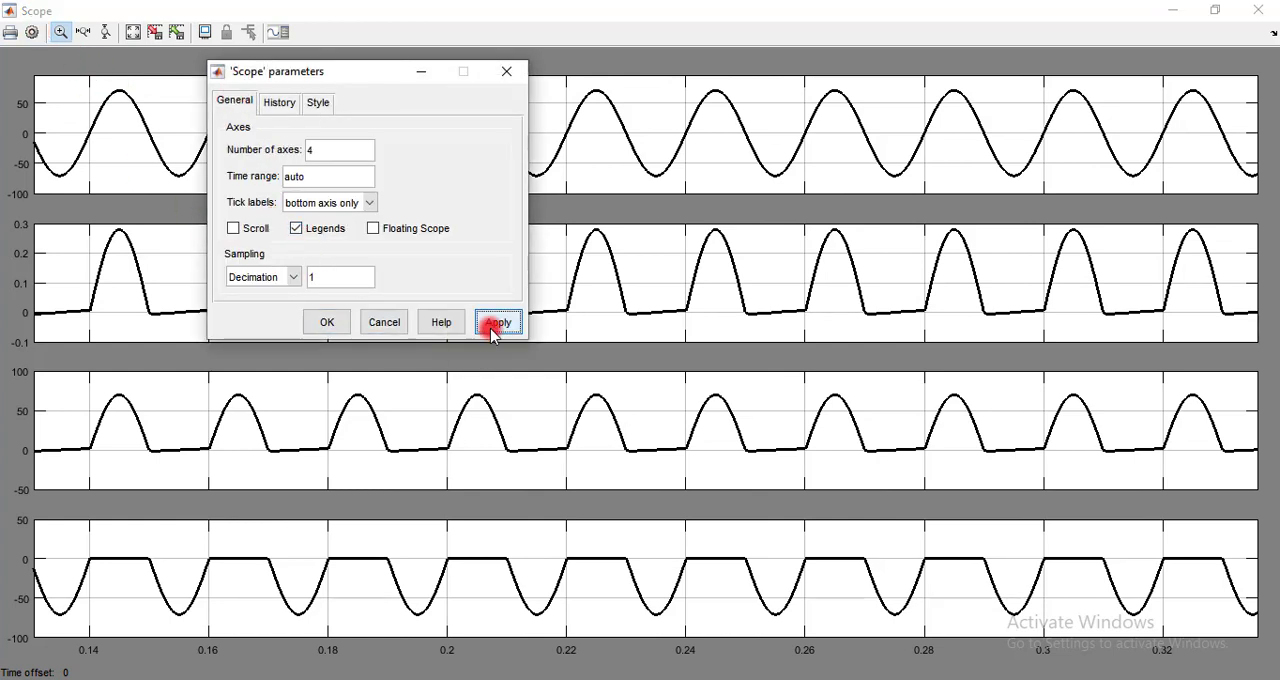
{"action": "left_click", "coordinate": [345, 327]}
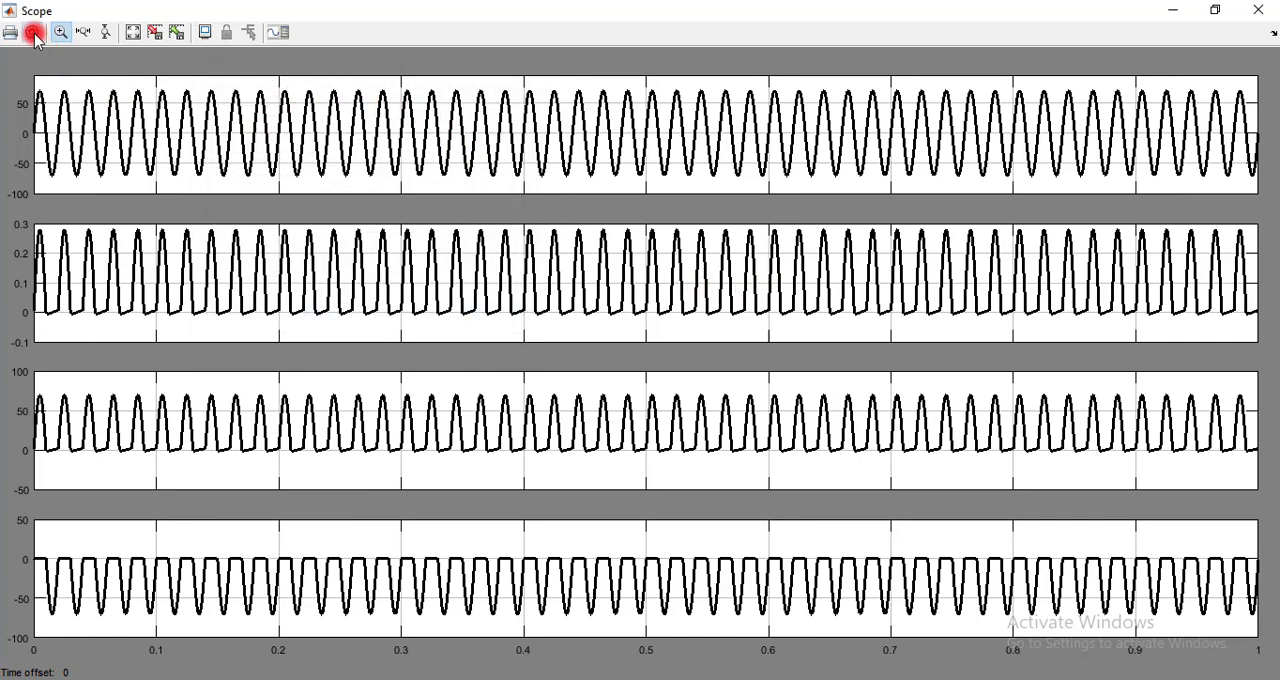
{"action": "left_click", "coordinate": [1171, 11]}
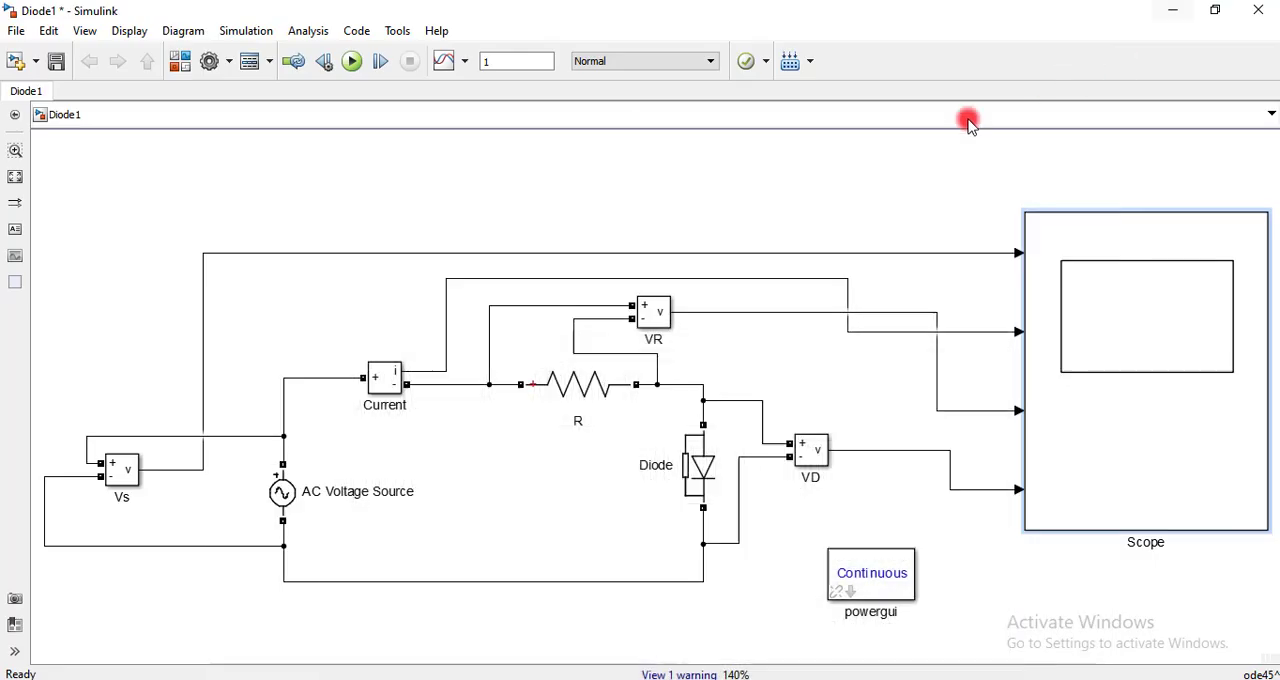
{"action": "left_click", "coordinate": [352, 61]}
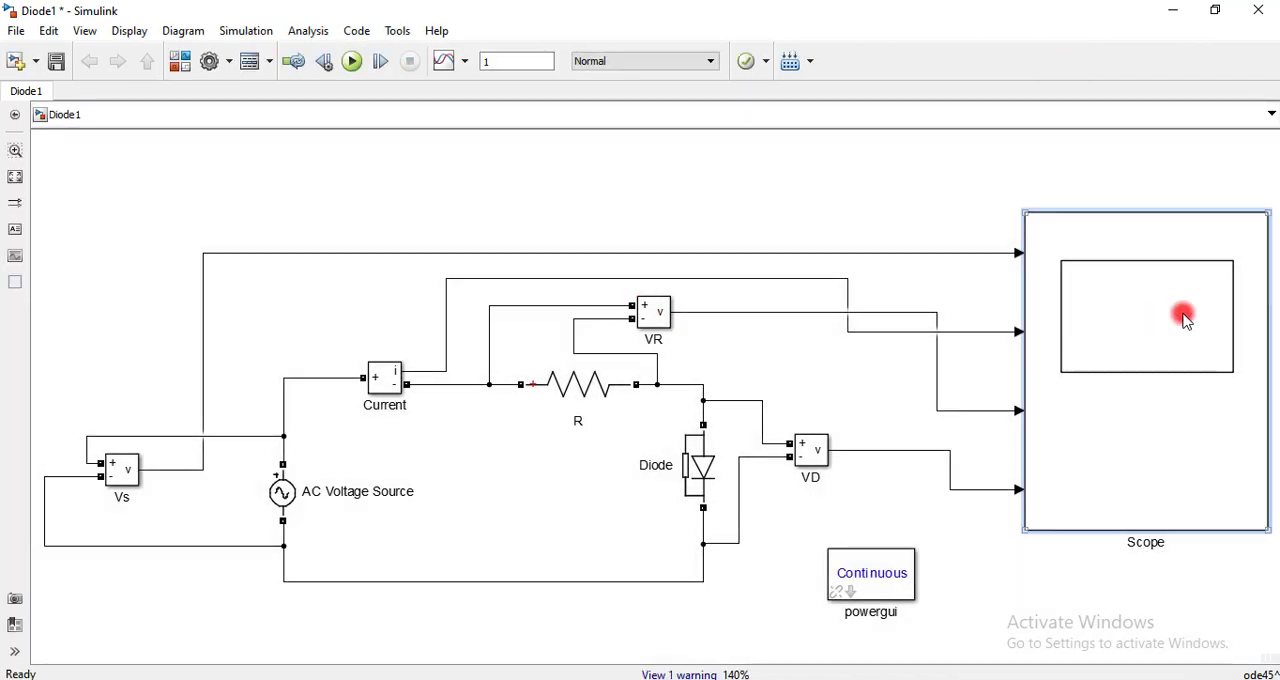
Open the Scope, autoscale its four plots and zoom into the Vs waveform from about 0.32 to 0.54 s
{"action": "double_click", "coordinate": [1183, 318]}
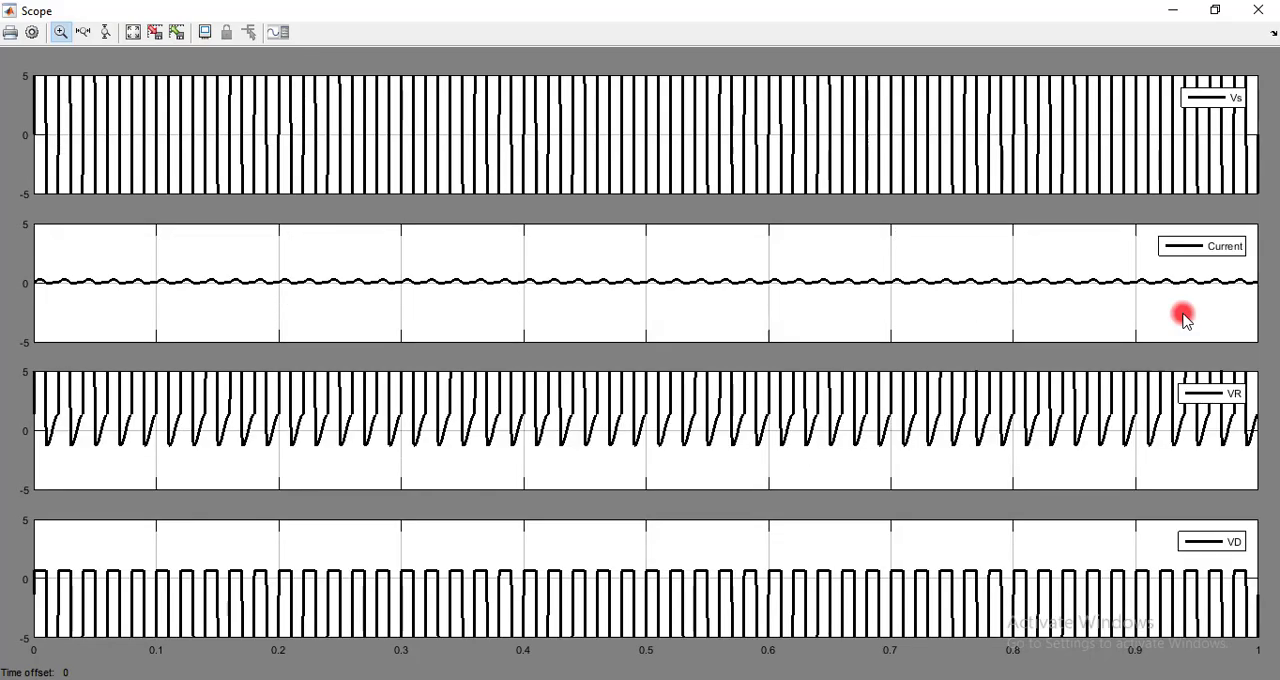
{"action": "left_click", "coordinate": [131, 32]}
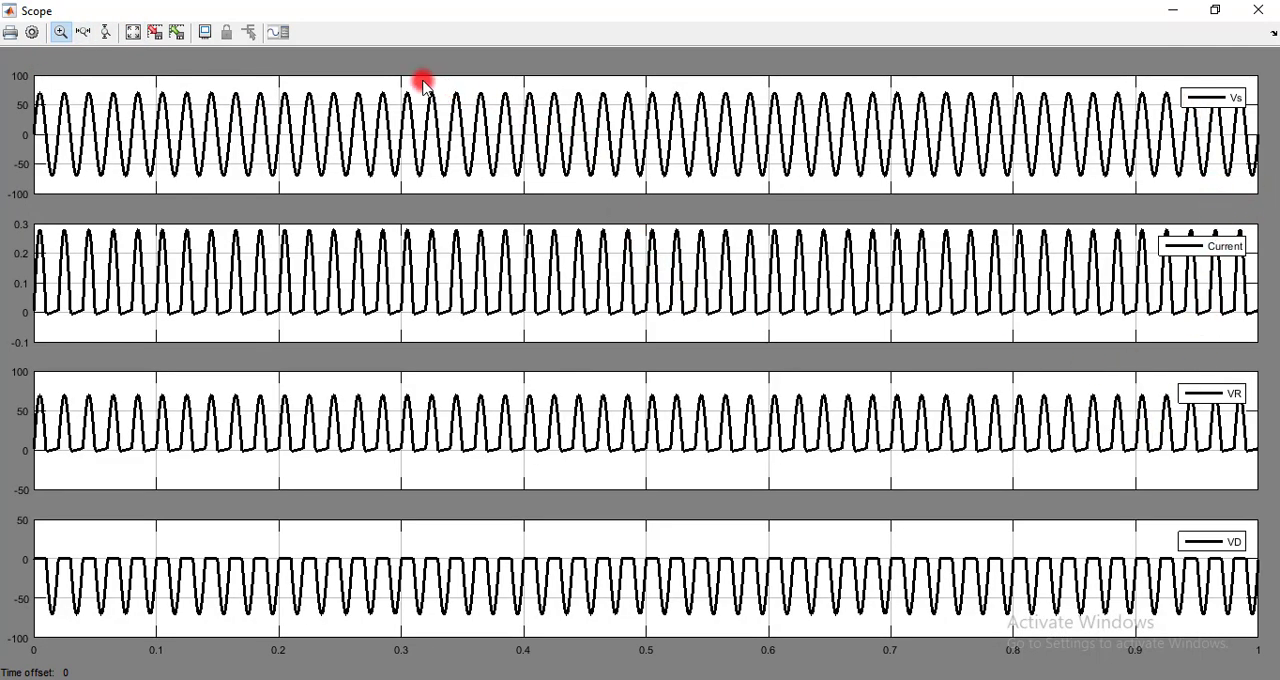
{"action": "left_click_drag", "start_coordinate": [422, 80], "coordinate": [697, 194]}
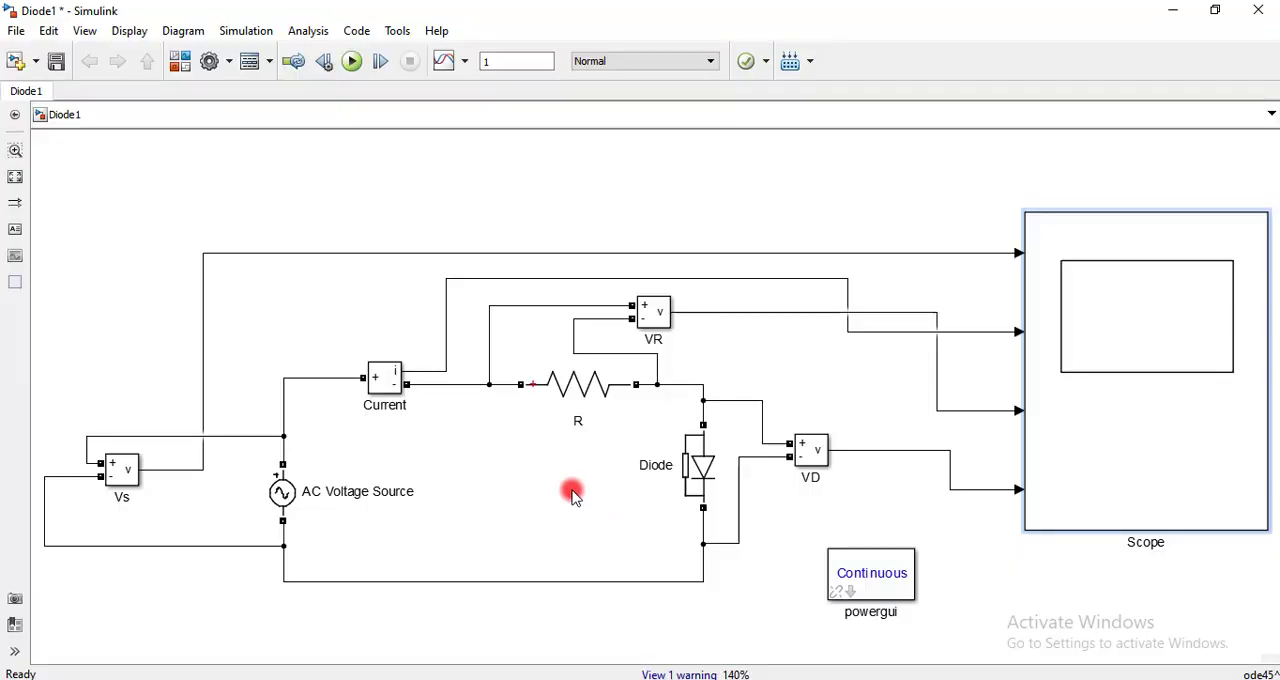
Reverse the diode by detaching its wires, rotating it 180 degrees and reconnecting both terminals to the circuit
{"action": "left_click", "coordinate": [705, 537]}
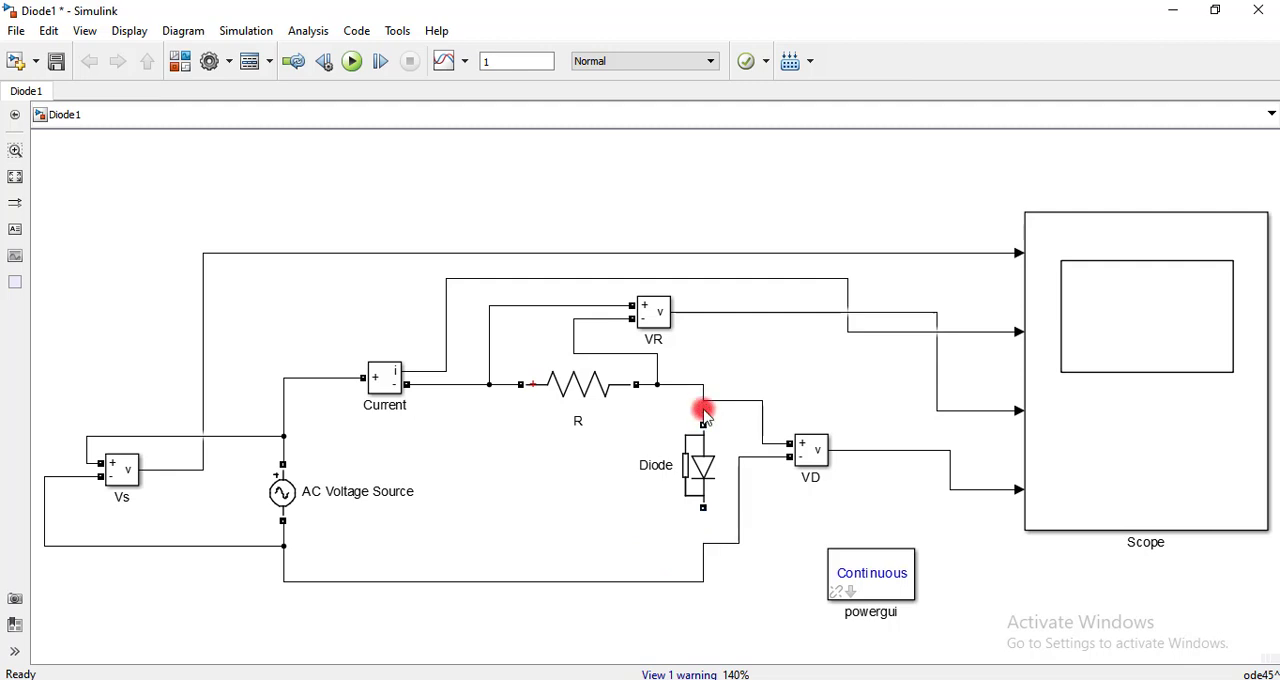
{"action": "left_click", "coordinate": [700, 460]}
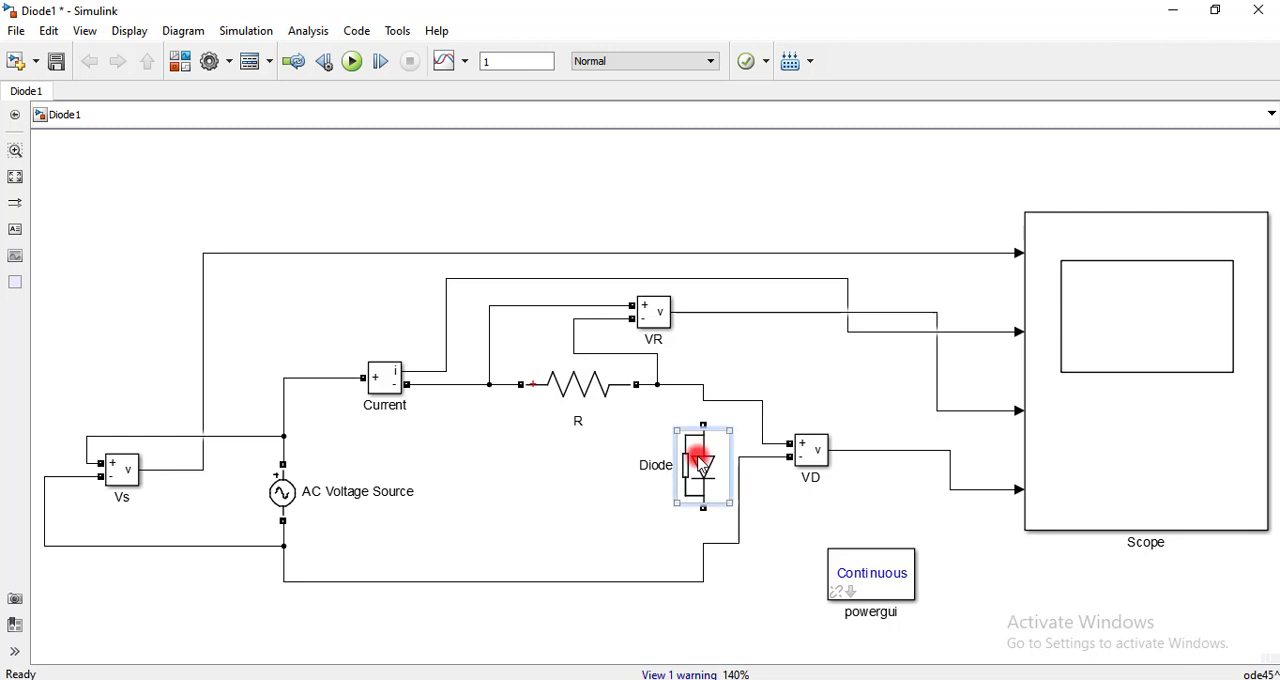
{"action": "key", "text": "ctrl+r"}
{"action": "key", "text": "ctrl+r"}
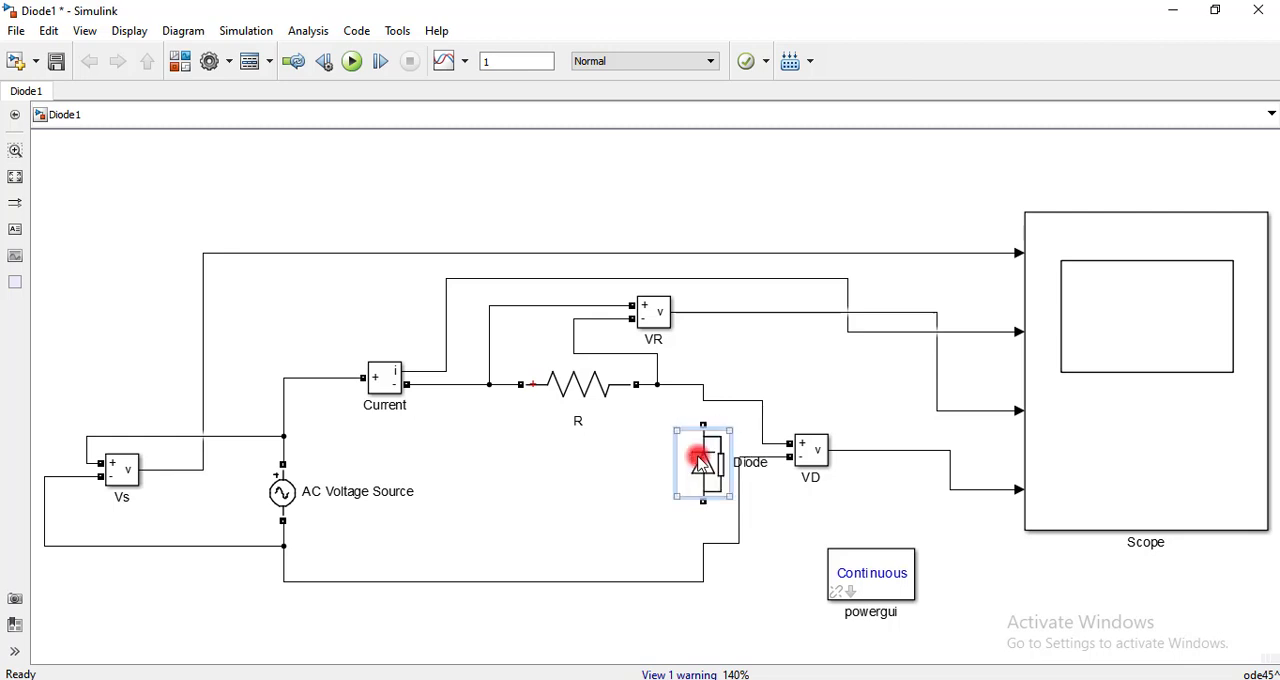
{"action": "left_click_drag", "start_coordinate": [704, 424], "coordinate": [709, 403]}
{"action": "left_click_drag", "start_coordinate": [703, 506], "coordinate": [706, 541]}
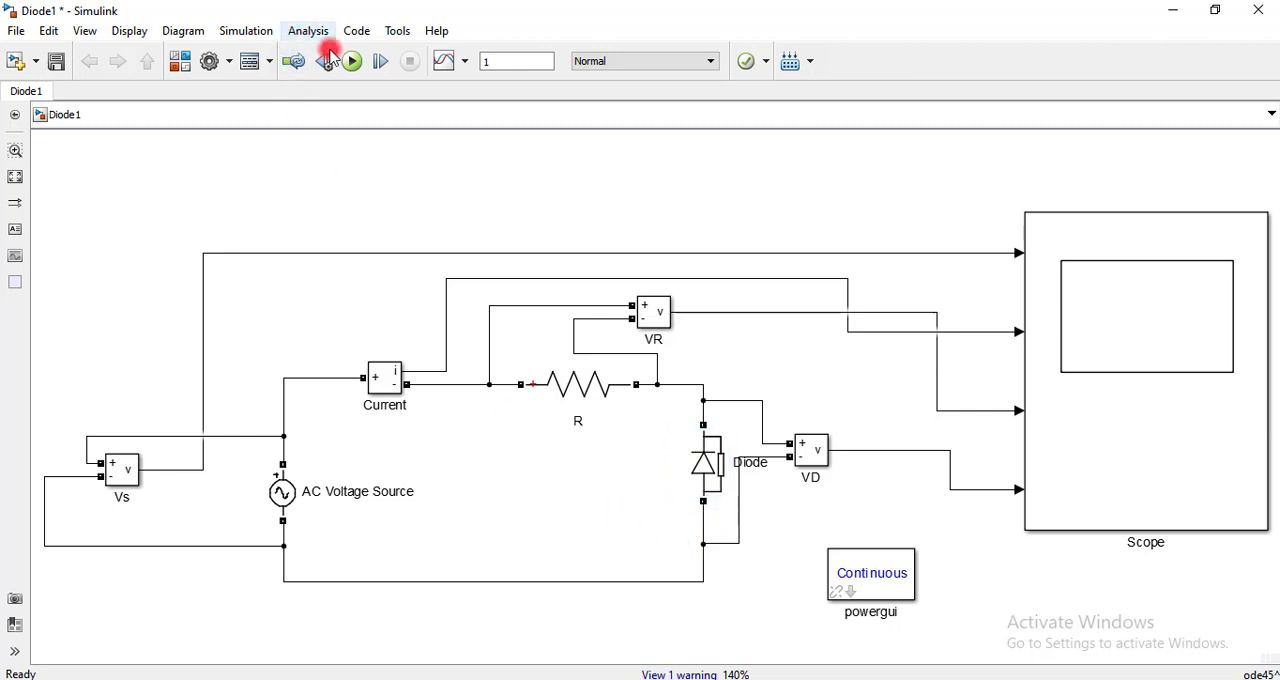
Simulate the reversed-diode circuit, autoscale the Scope plots and zoom into about 0.09 to 0.25 s
{"action": "left_click", "coordinate": [355, 72]}
{"action": "left_click", "coordinate": [650, 333]}
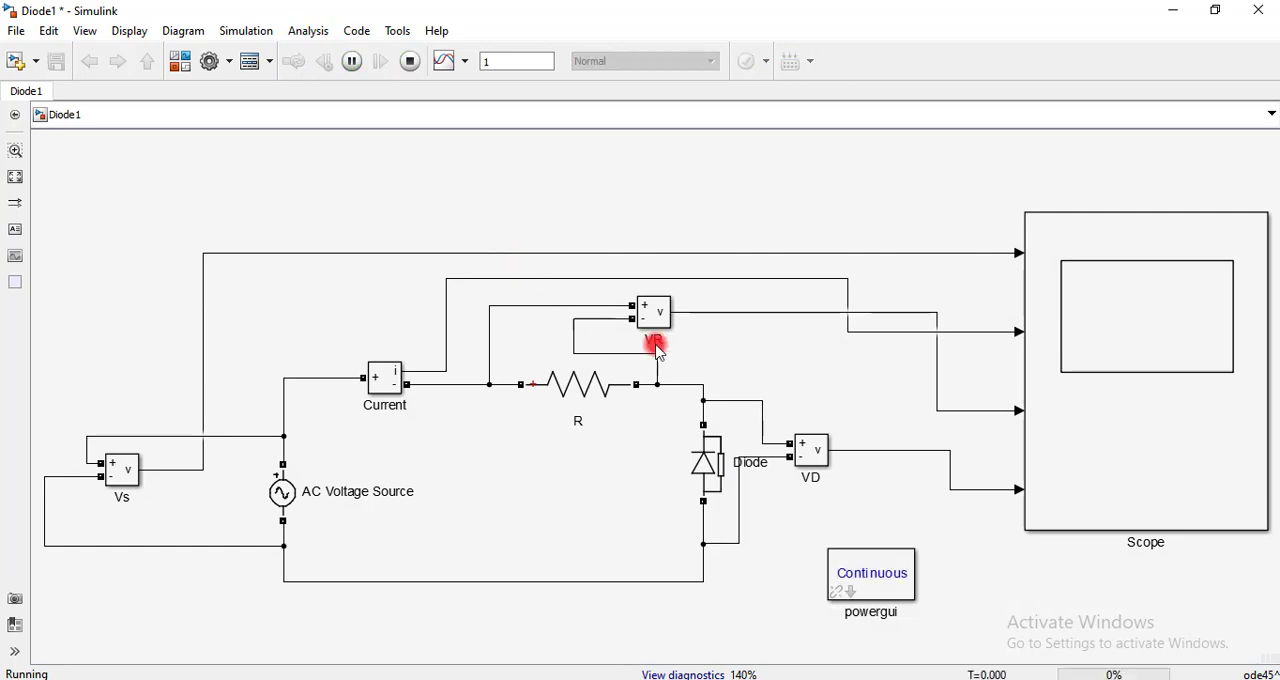
{"action": "left_click", "coordinate": [1149, 320]}
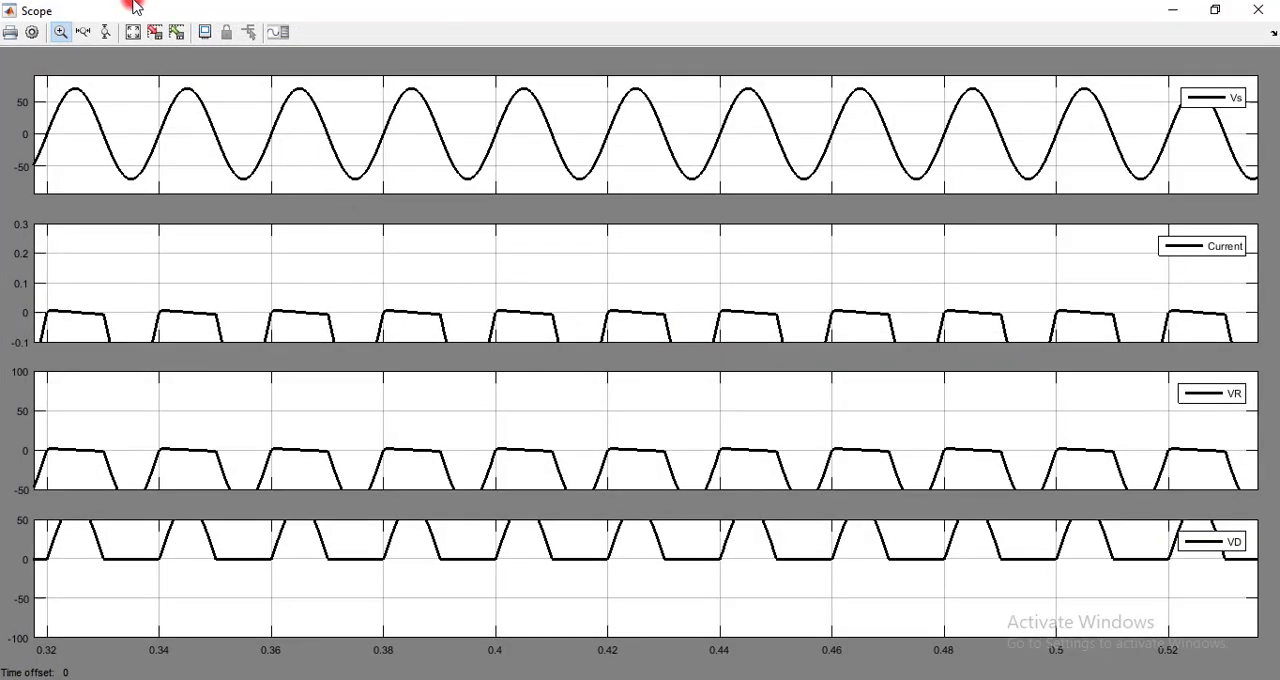
{"action": "left_click", "coordinate": [131, 33]}
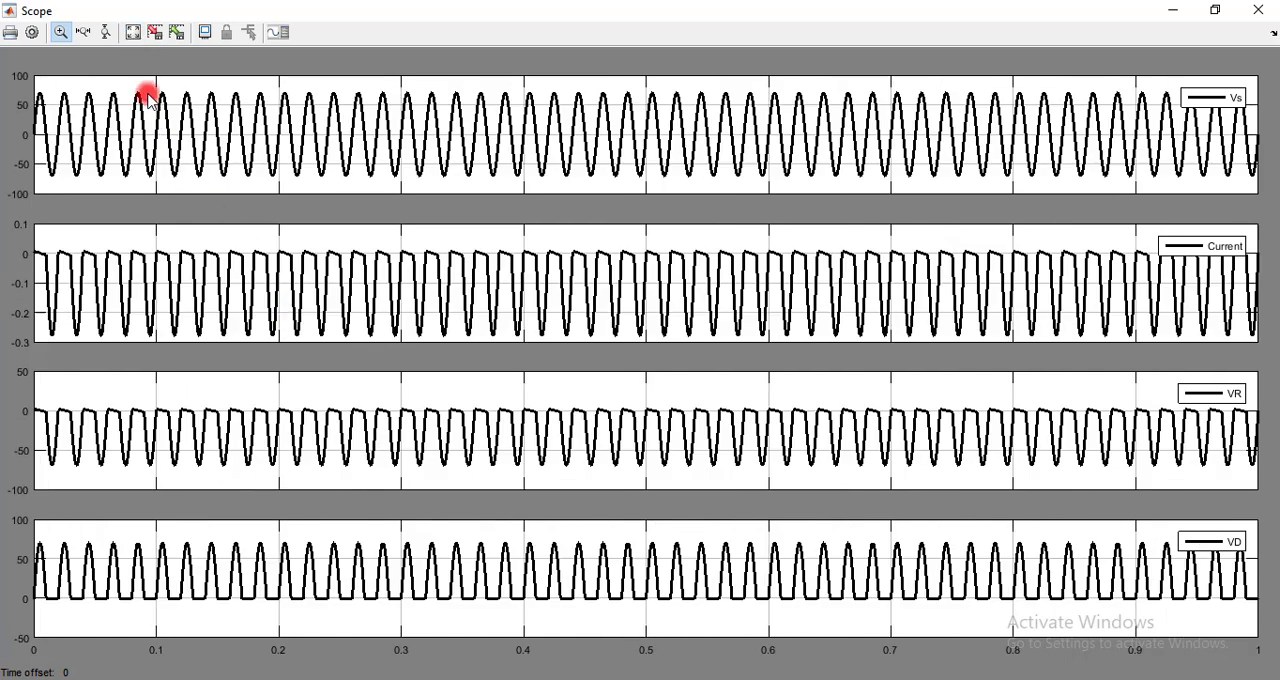
{"action": "left_click_drag", "start_coordinate": [145, 90], "coordinate": [343, 193]}
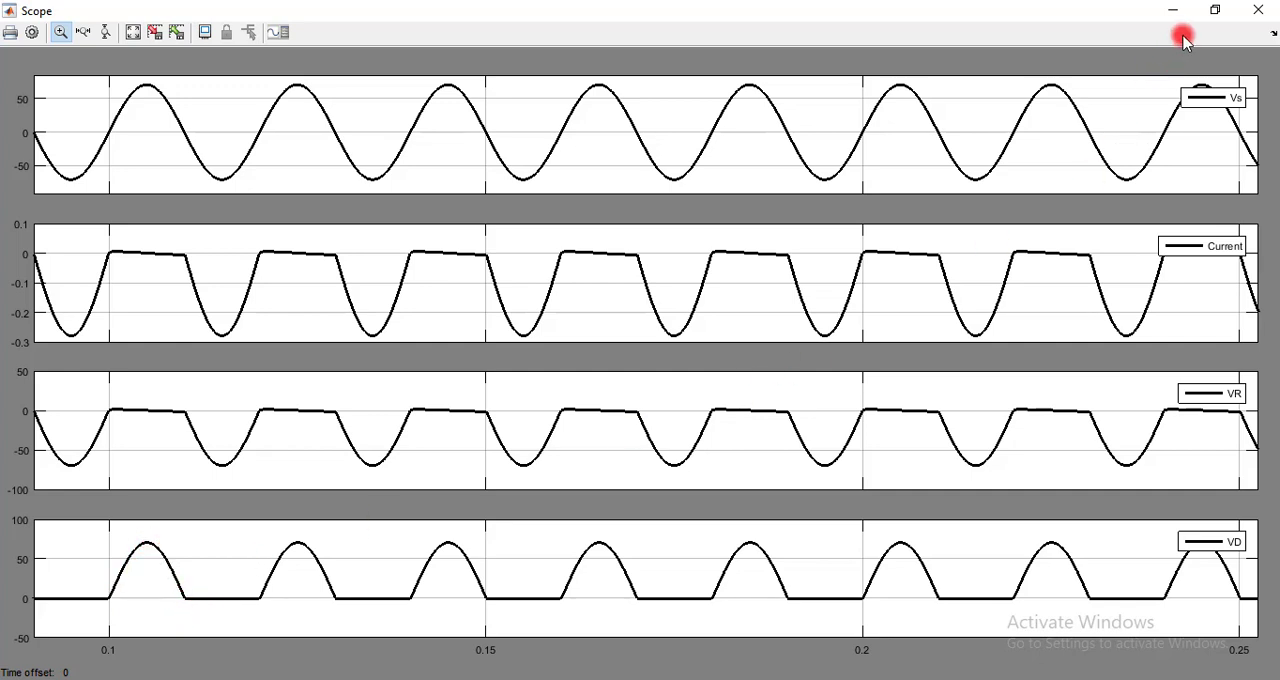
Close the Scope, detach the diode's two wires and delete the four signal lines feeding the Scope
{"action": "left_click", "coordinate": [1260, 14]}
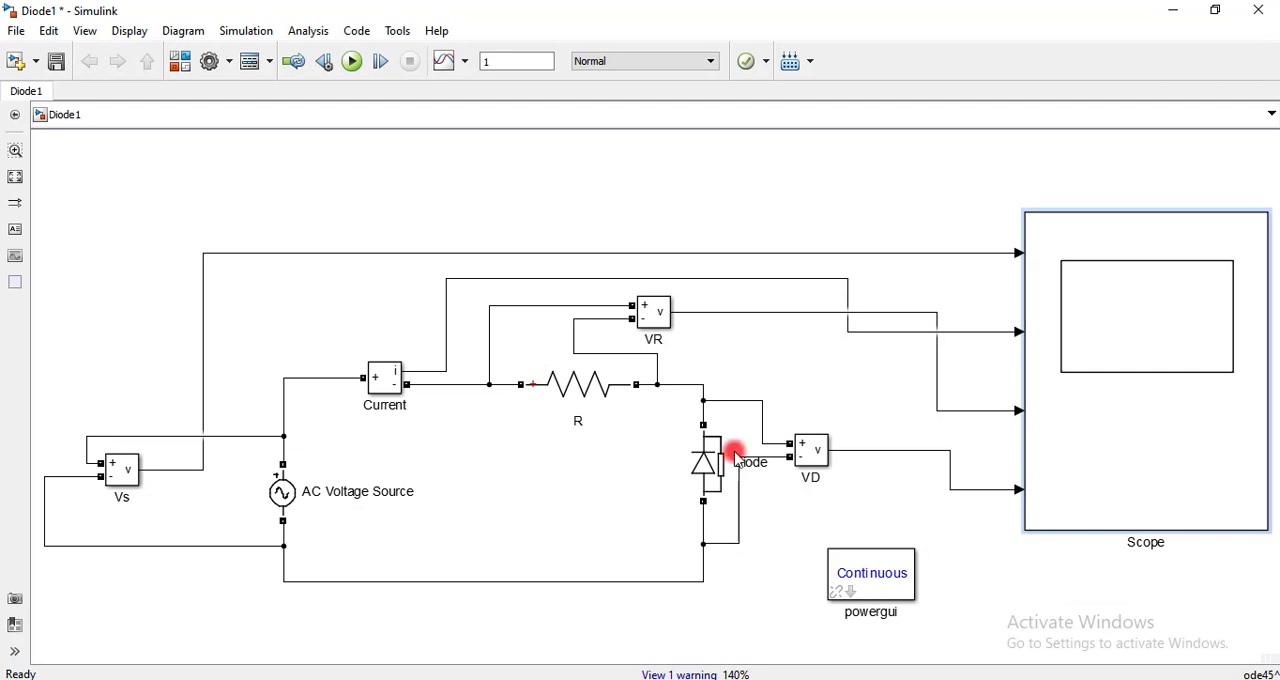
{"action": "left_click", "coordinate": [702, 490]}
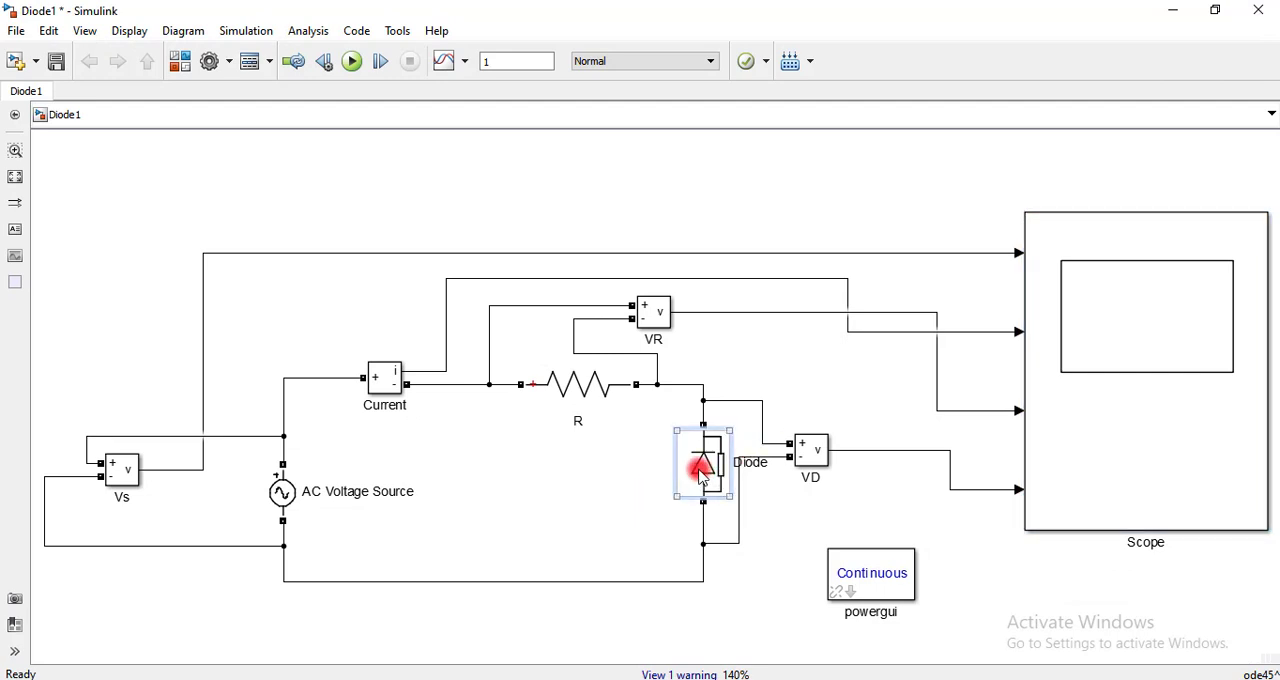
{"action": "left_click", "coordinate": [706, 523]}
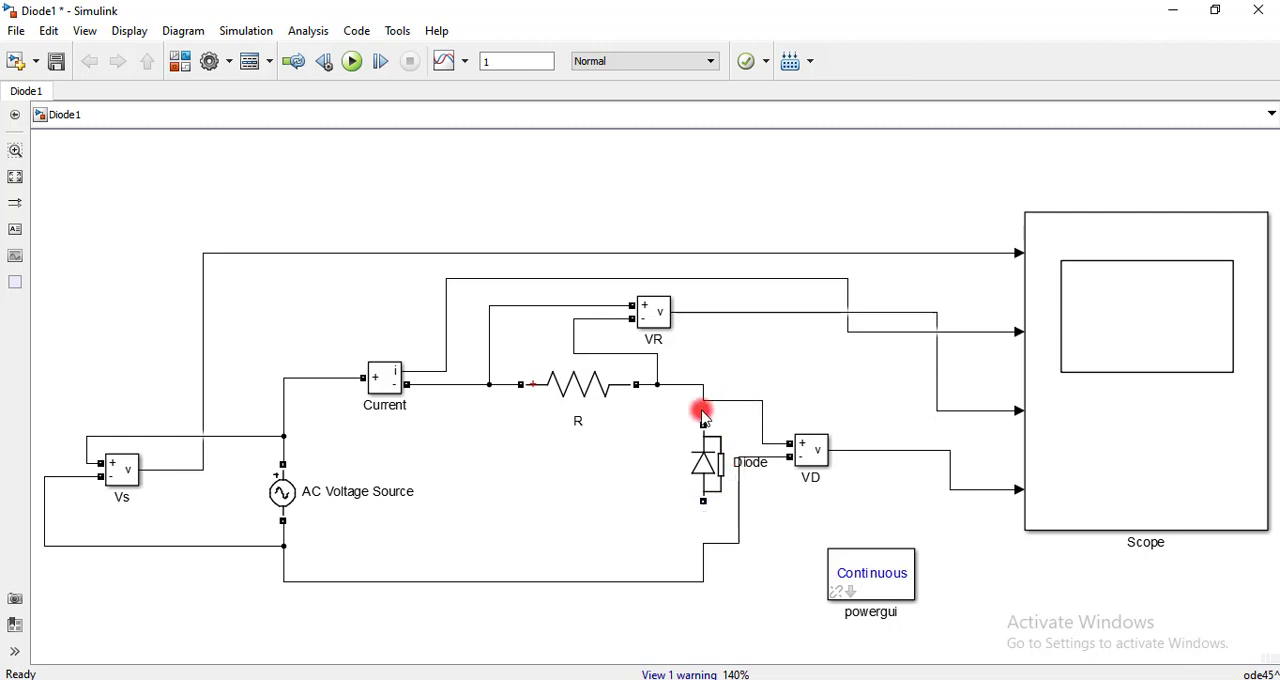
{"action": "left_click_drag", "start_coordinate": [890, 178], "coordinate": [933, 494]}
{"action": "key", "text": "Delete"}
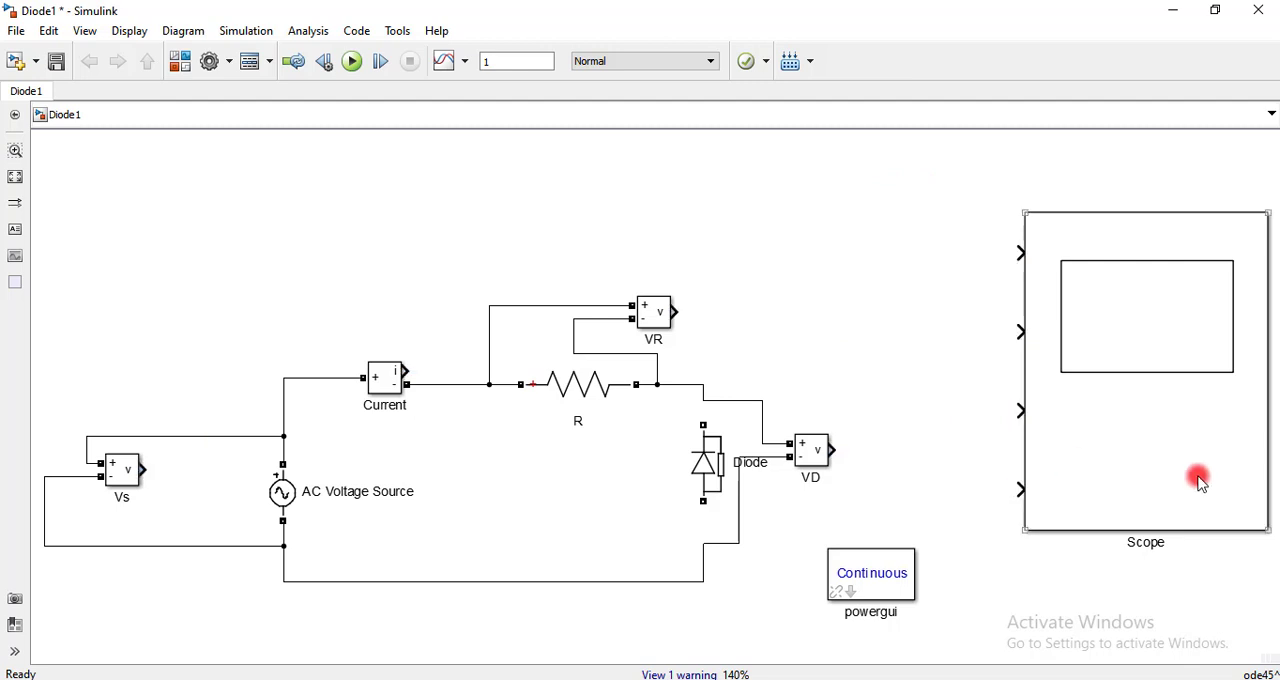
Move the powergui block below the circuit and add a powerlib DC Voltage Source with an amplitude of 10 V
{"action": "left_click_drag", "start_coordinate": [877, 575], "coordinate": [511, 623]}
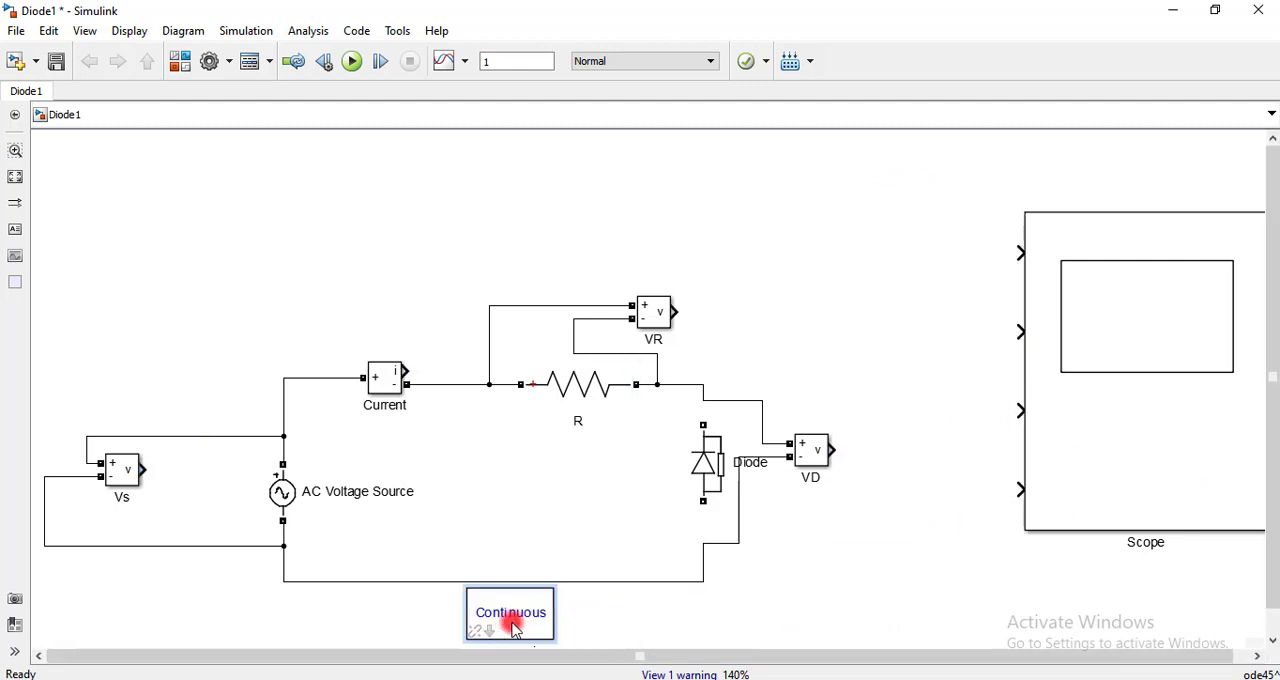
{"action": "left_click", "coordinate": [574, 528]}
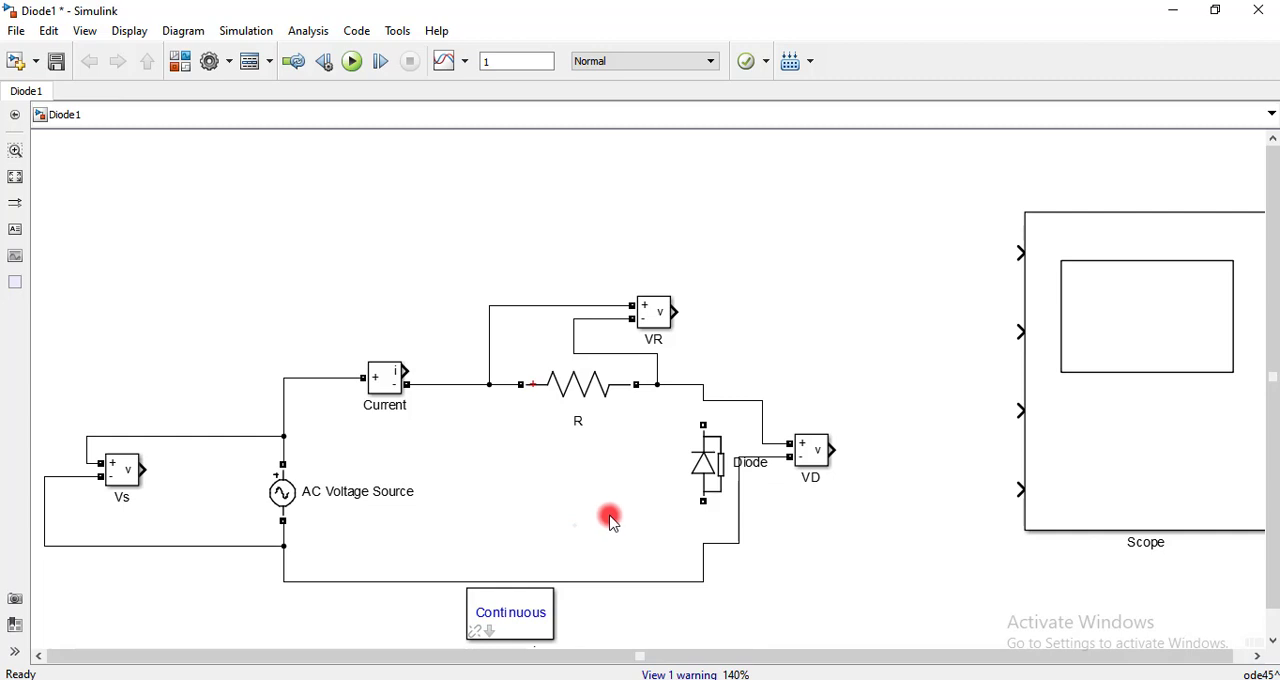
{"action": "type", "text": "D"}
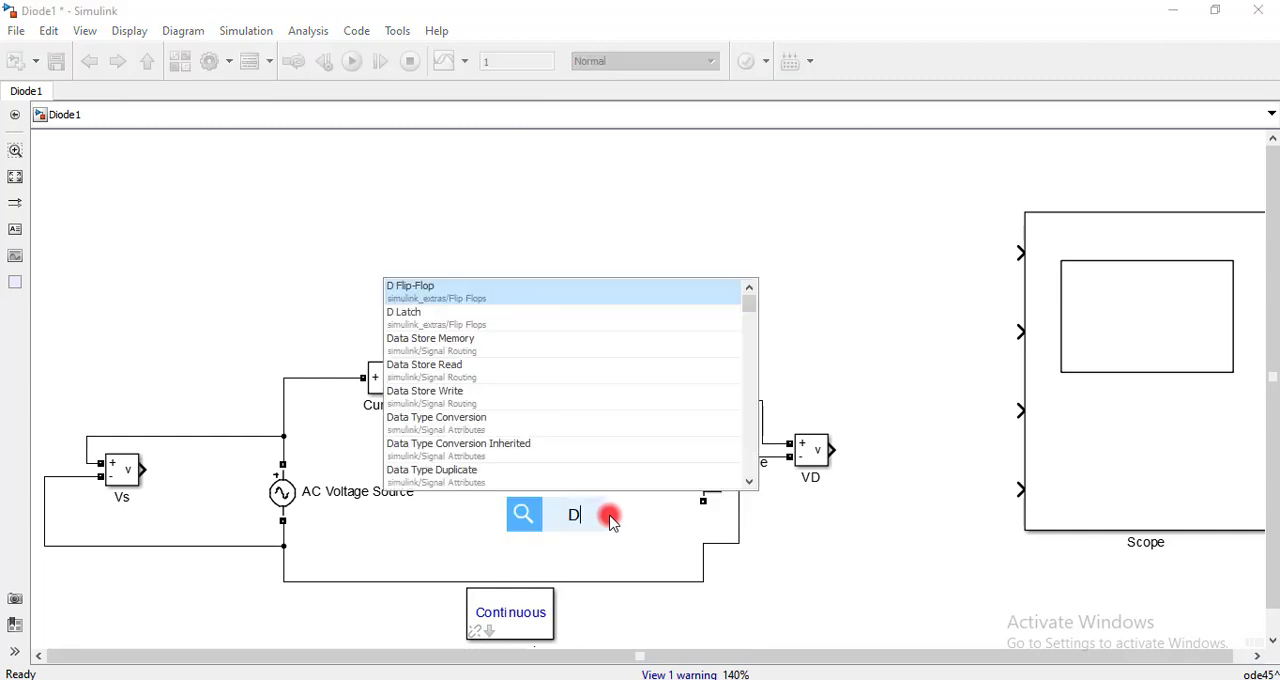
{"action": "type", "text": "c vol"}
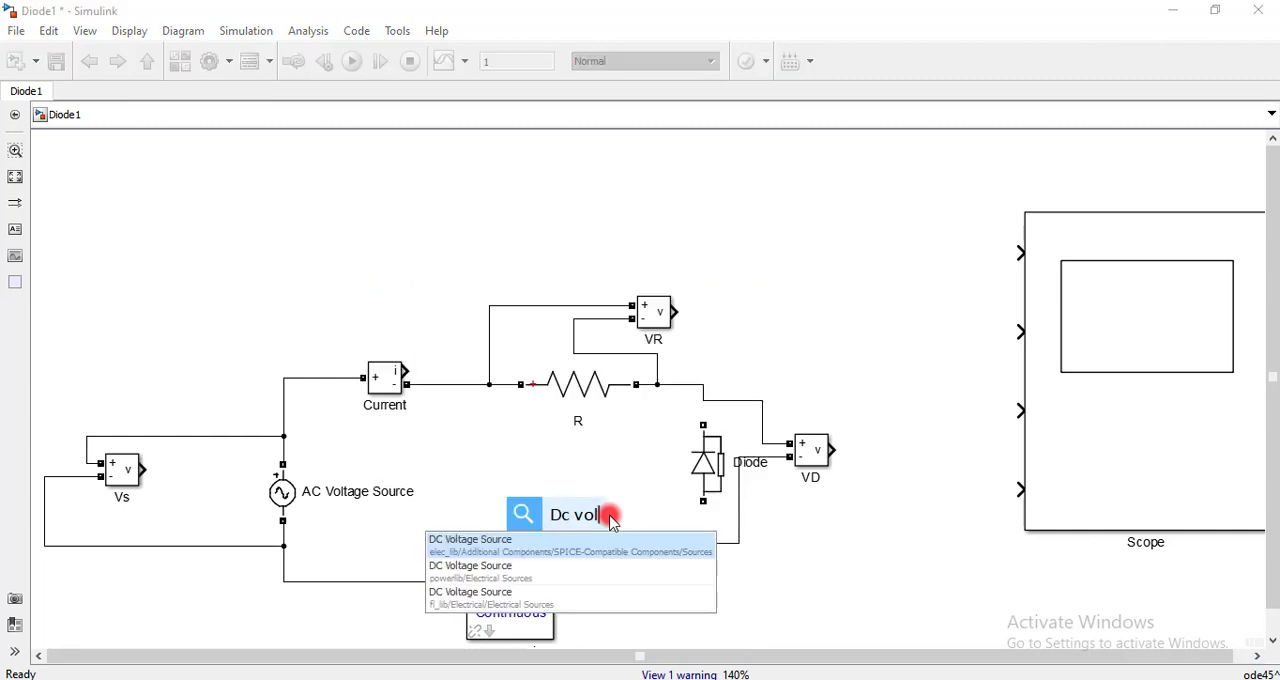
{"action": "left_click", "coordinate": [520, 578]}
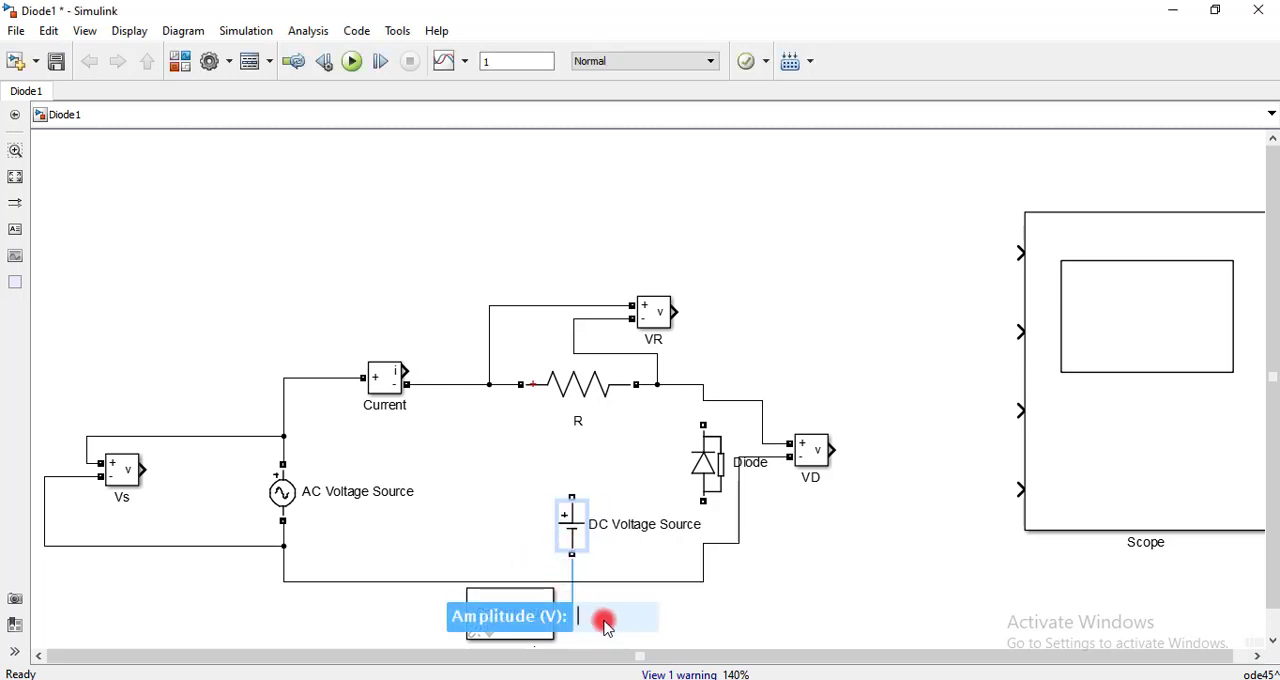
{"action": "type", "text": "10"}
{"action": "key", "text": "Return"}
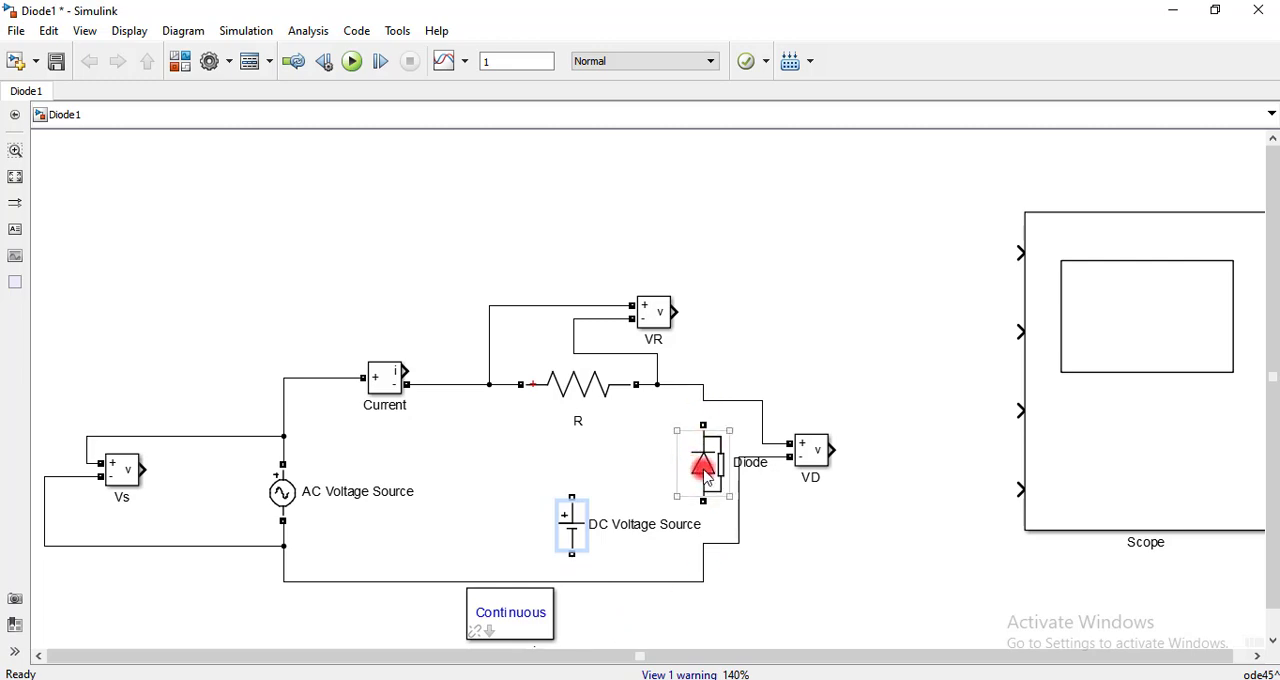
Shrink the diode, flip it to point downward and connect its upper terminal to the node after resistor R
{"action": "scroll", "coordinate": [720, 455], "scroll_direction": "up", "scroll_amount": 5}
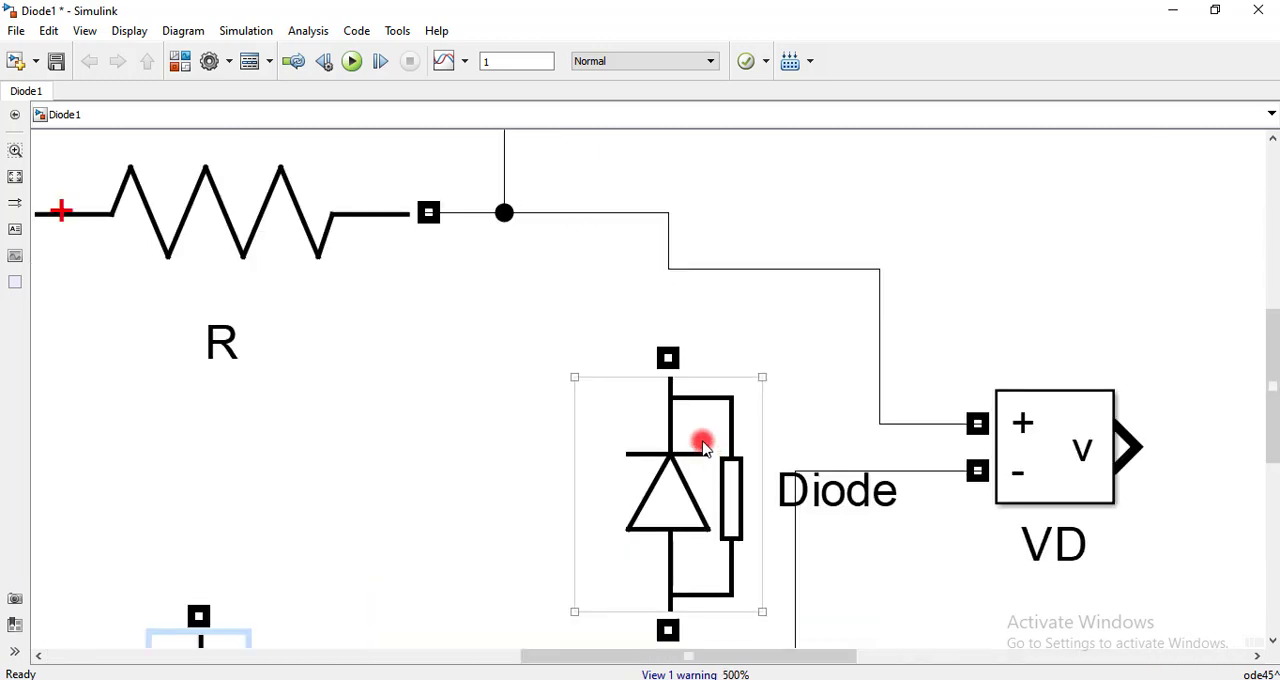
{"action": "left_click", "coordinate": [760, 388]}
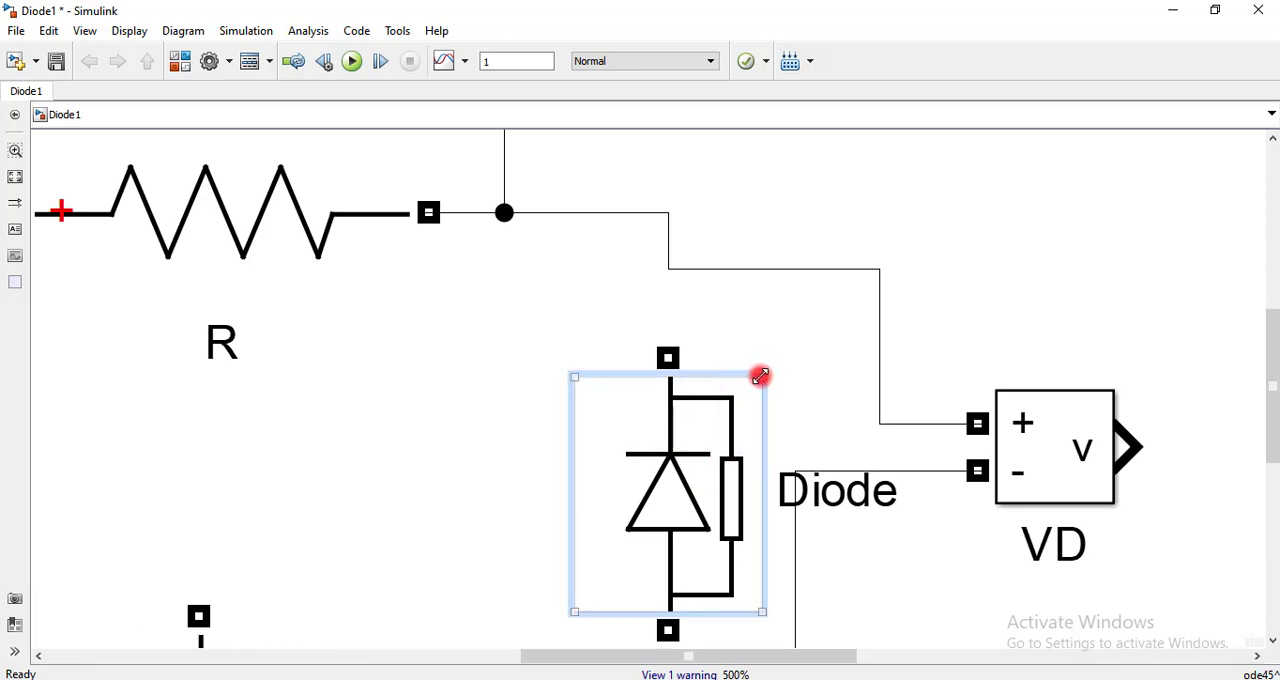
{"action": "left_click_drag", "start_coordinate": [760, 376], "coordinate": [674, 491]}
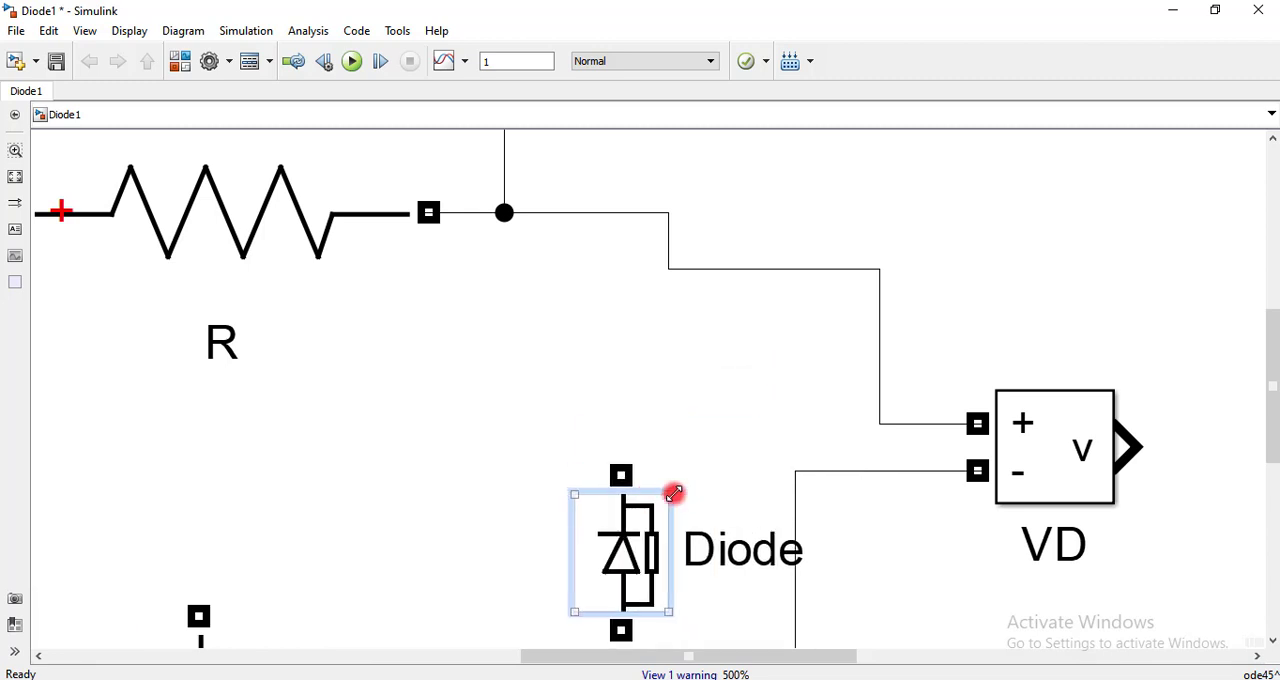
{"action": "left_click_drag", "start_coordinate": [640, 531], "coordinate": [680, 374]}
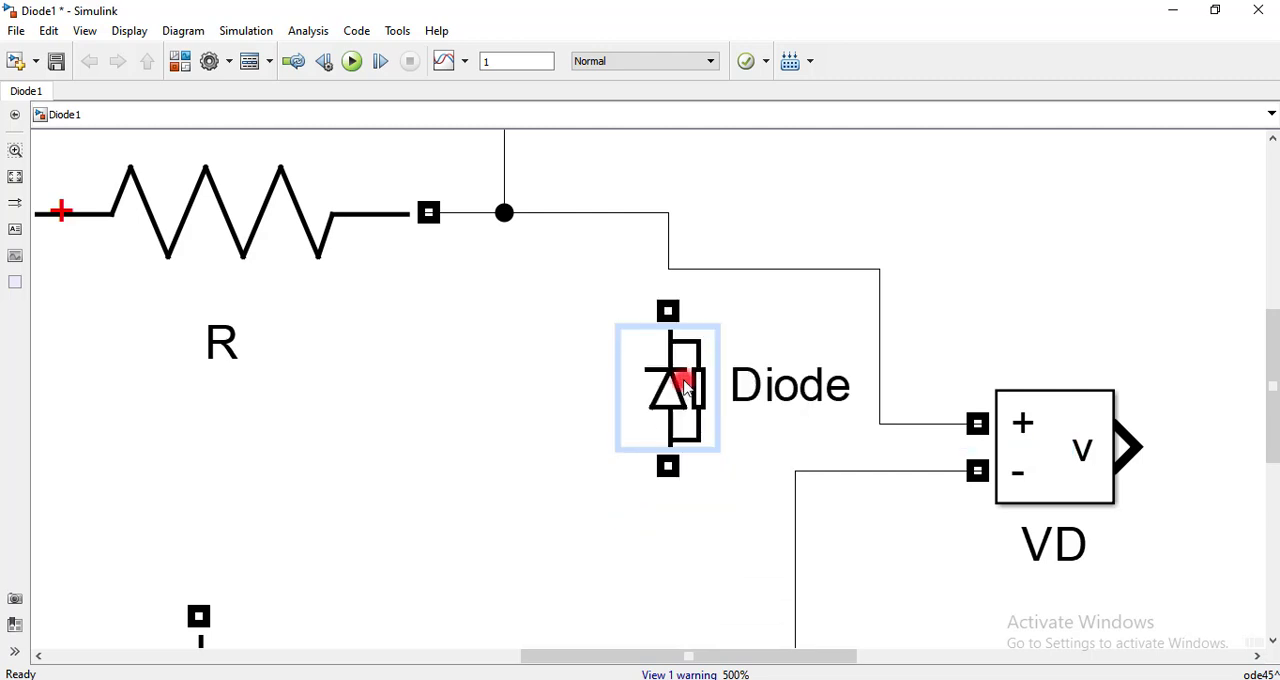
{"action": "key", "text": "ctrl+i"}
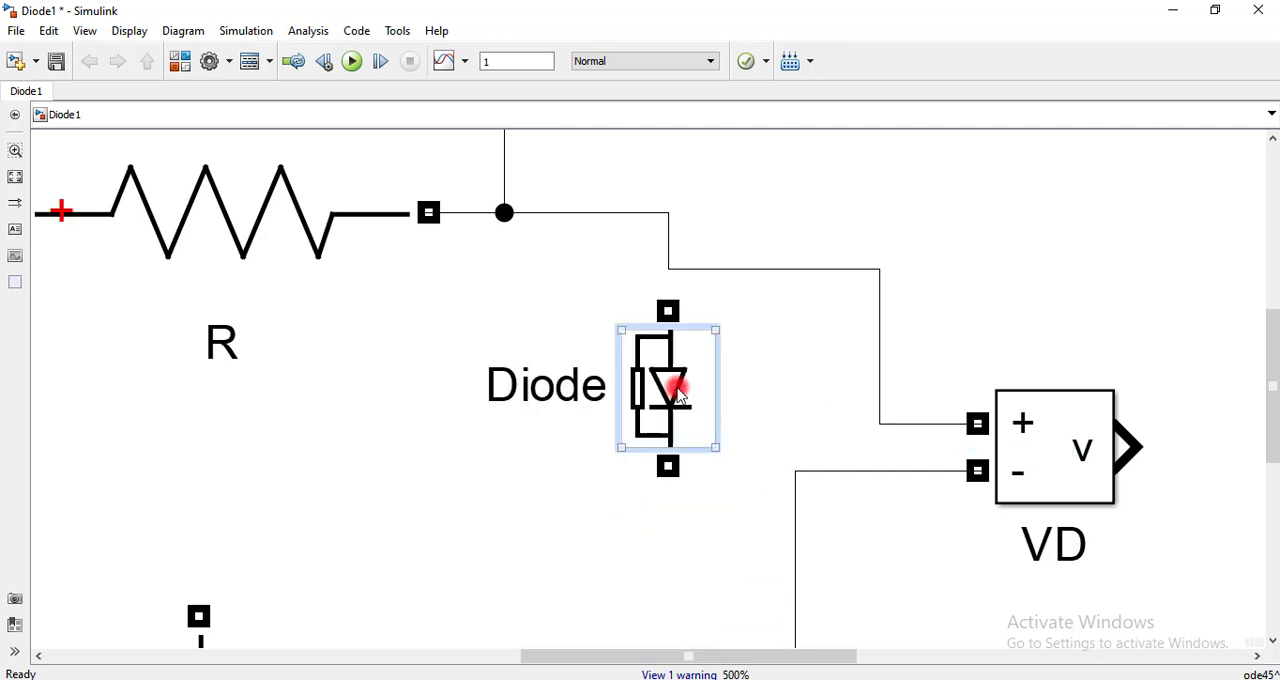
{"action": "left_click_drag", "start_coordinate": [672, 313], "coordinate": [669, 263]}
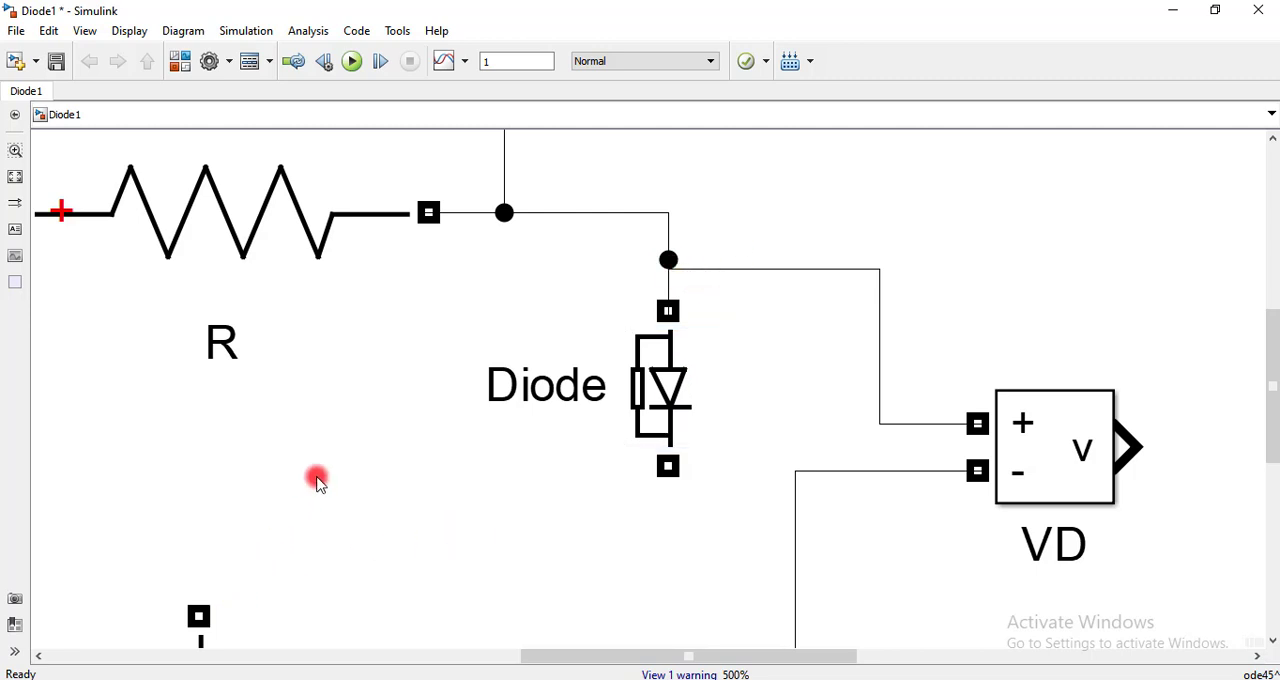
Place the DC Voltage Source below the diode and wire it in series between the diode and the bottom node
{"action": "scroll", "coordinate": [317, 480], "scroll_direction": "down", "scroll_amount": 3}
{"action": "left_click", "coordinate": [257, 605]}
{"action": "left_click_drag", "start_coordinate": [257, 605], "coordinate": [790, 598]}
{"action": "scroll", "coordinate": [350, 516], "scroll_direction": "up", "scroll_amount": 6}
{"action": "scroll", "coordinate": [803, 460], "scroll_direction": "down", "scroll_amount": 3}
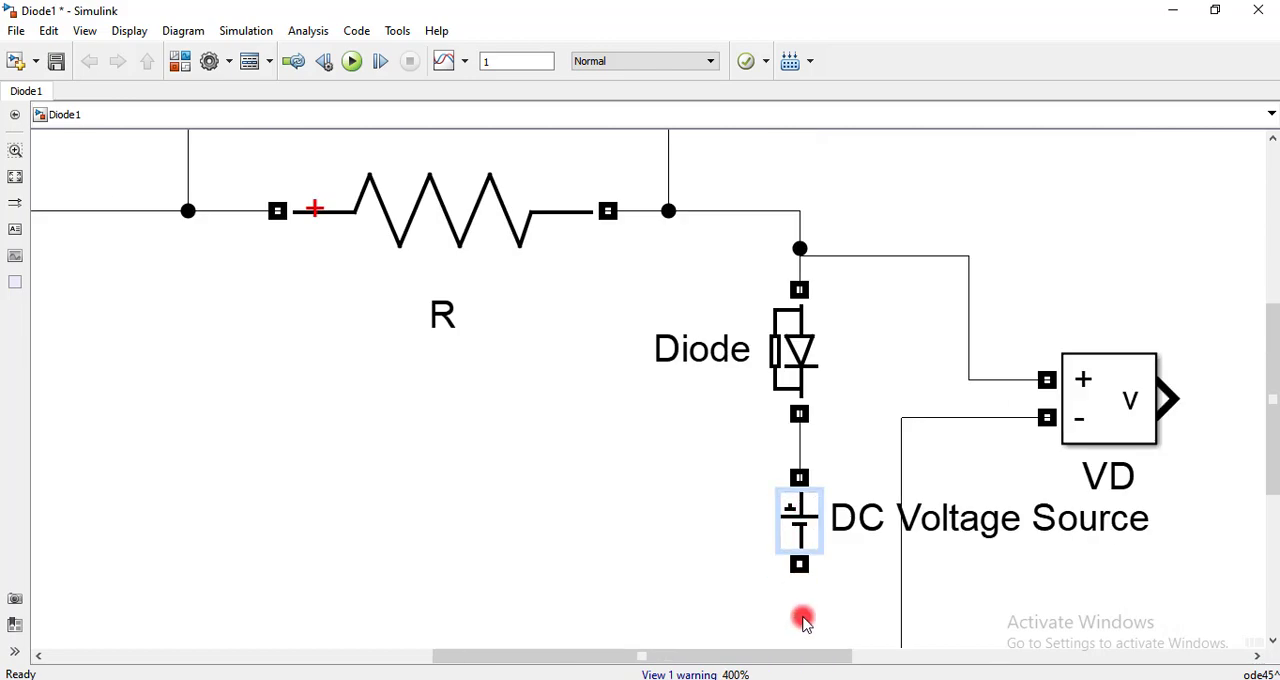
{"action": "scroll", "coordinate": [803, 617], "scroll_direction": "down", "scroll_amount": 3}
{"action": "scroll", "coordinate": [797, 634], "scroll_direction": "up", "scroll_amount": 7}
{"action": "left_click_drag", "start_coordinate": [830, 462], "coordinate": [826, 641]}
{"action": "scroll", "coordinate": [836, 497], "scroll_direction": "down", "scroll_amount": 3}
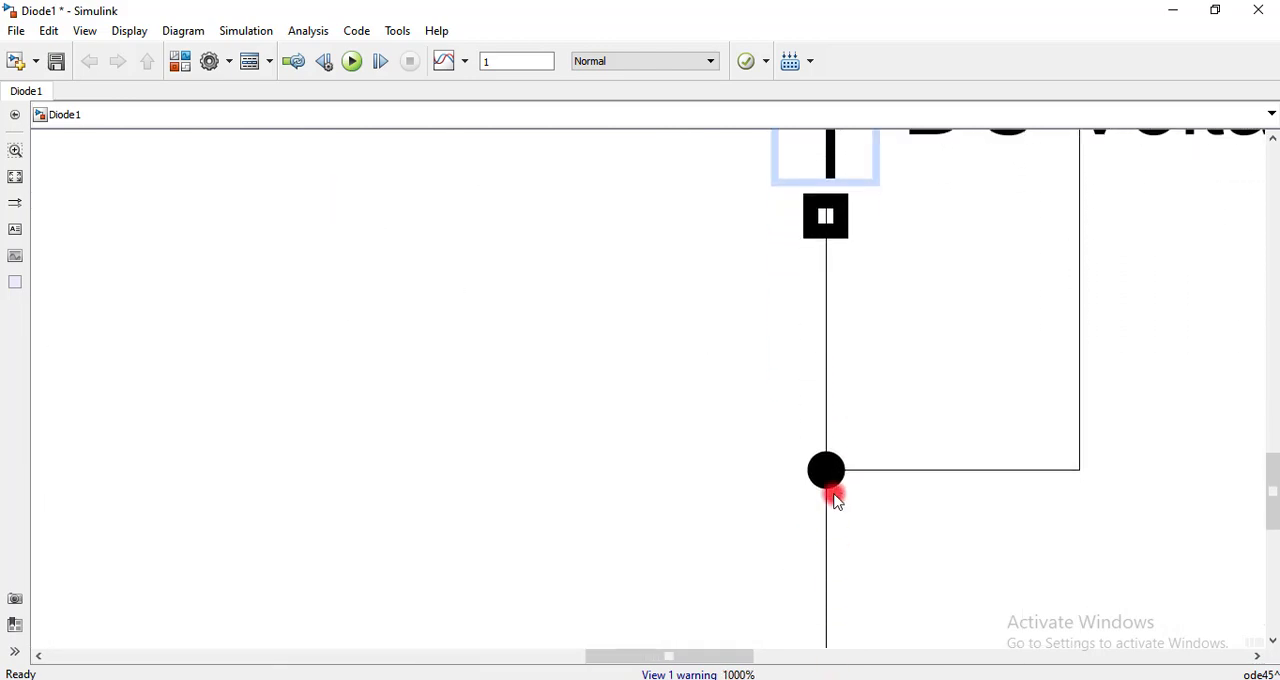
{"action": "left_click", "coordinate": [660, 466]}
{"action": "key", "text": "space"}
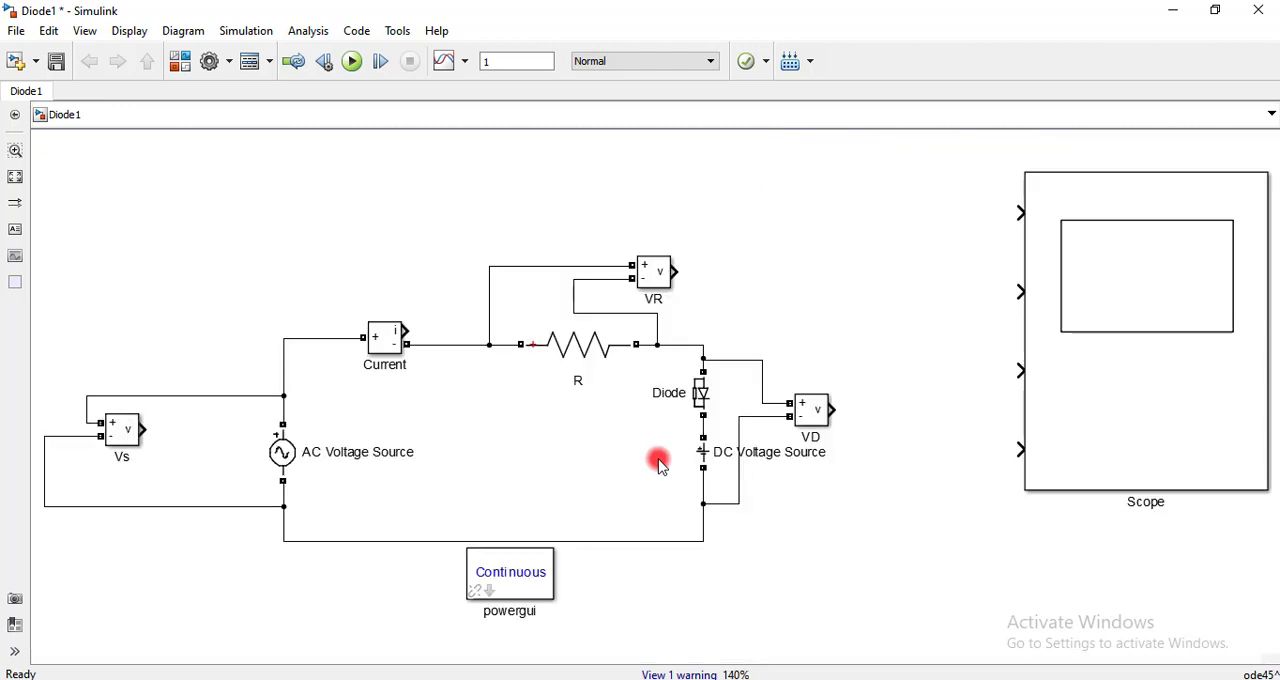
Add a copy of resistor R beyond VD, oriented vertically, and wire it in parallel with the diode and DC source branch
{"action": "scroll", "coordinate": [583, 400], "scroll_direction": "up", "scroll_amount": 2}
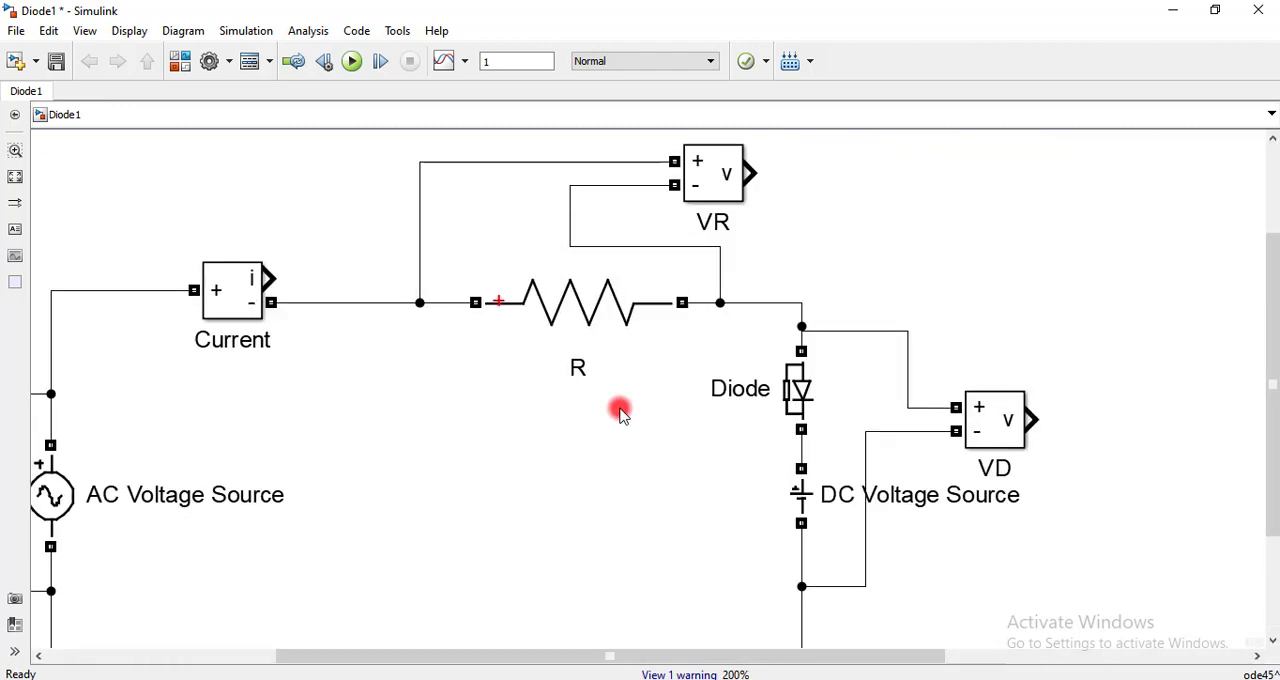
{"action": "scroll", "coordinate": [670, 494], "scroll_direction": "down", "scroll_amount": 1}
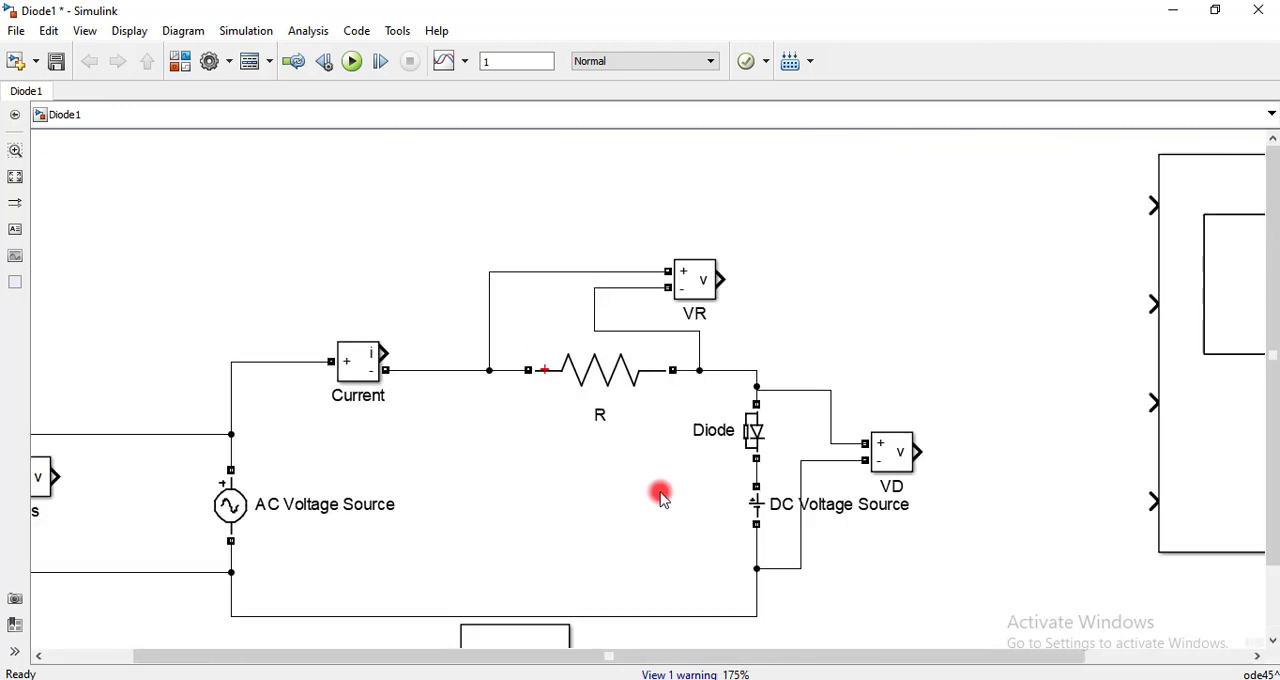
{"action": "left_click", "coordinate": [603, 374]}
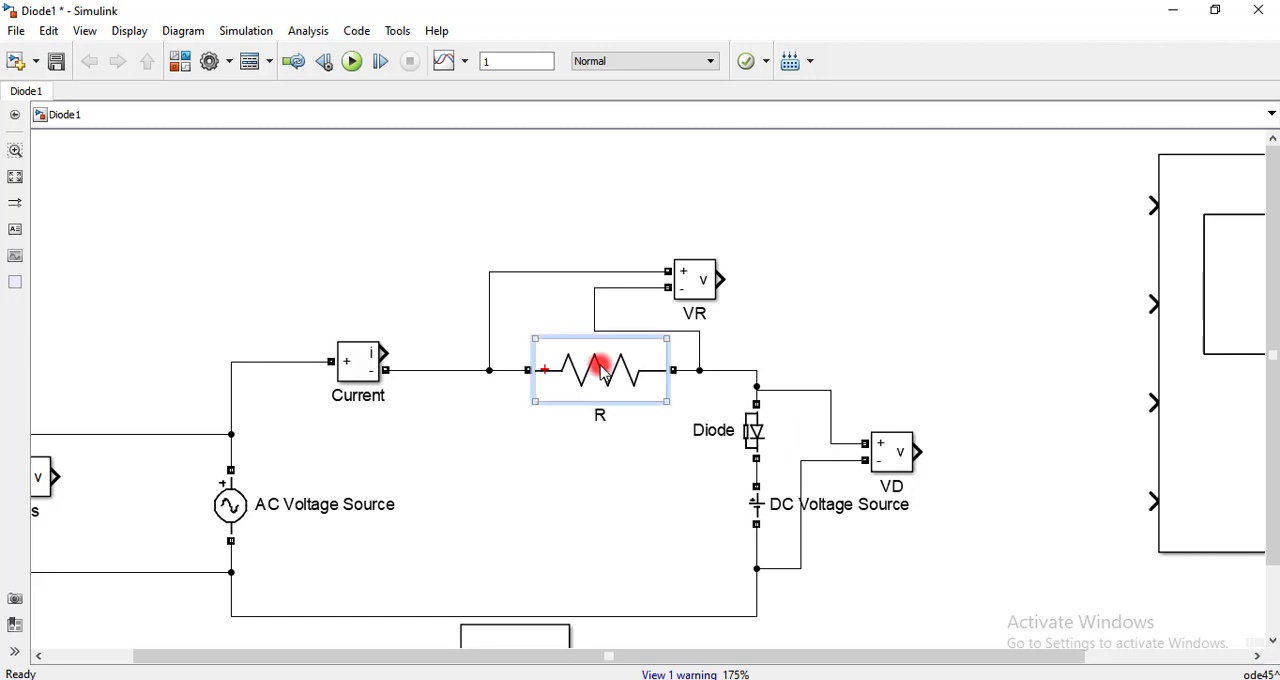
{"action": "left_click", "coordinate": [857, 257]}
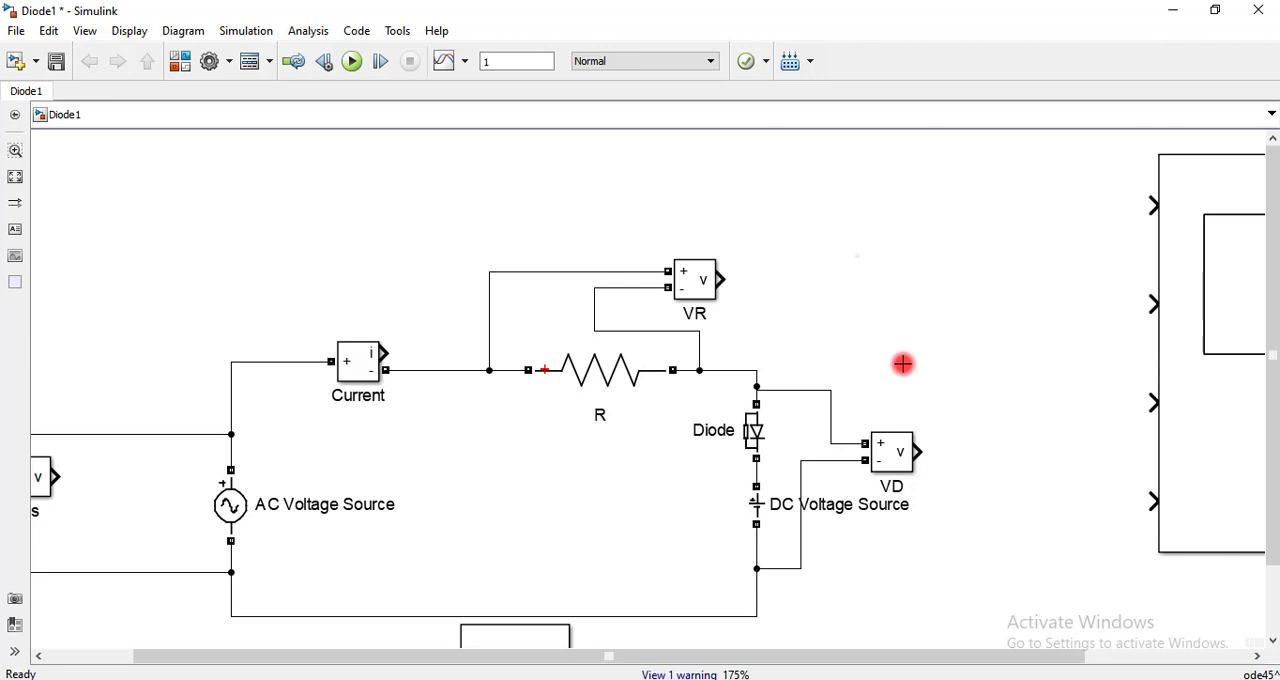
{"action": "left_click_drag", "start_coordinate": [903, 364], "coordinate": [759, 370]}
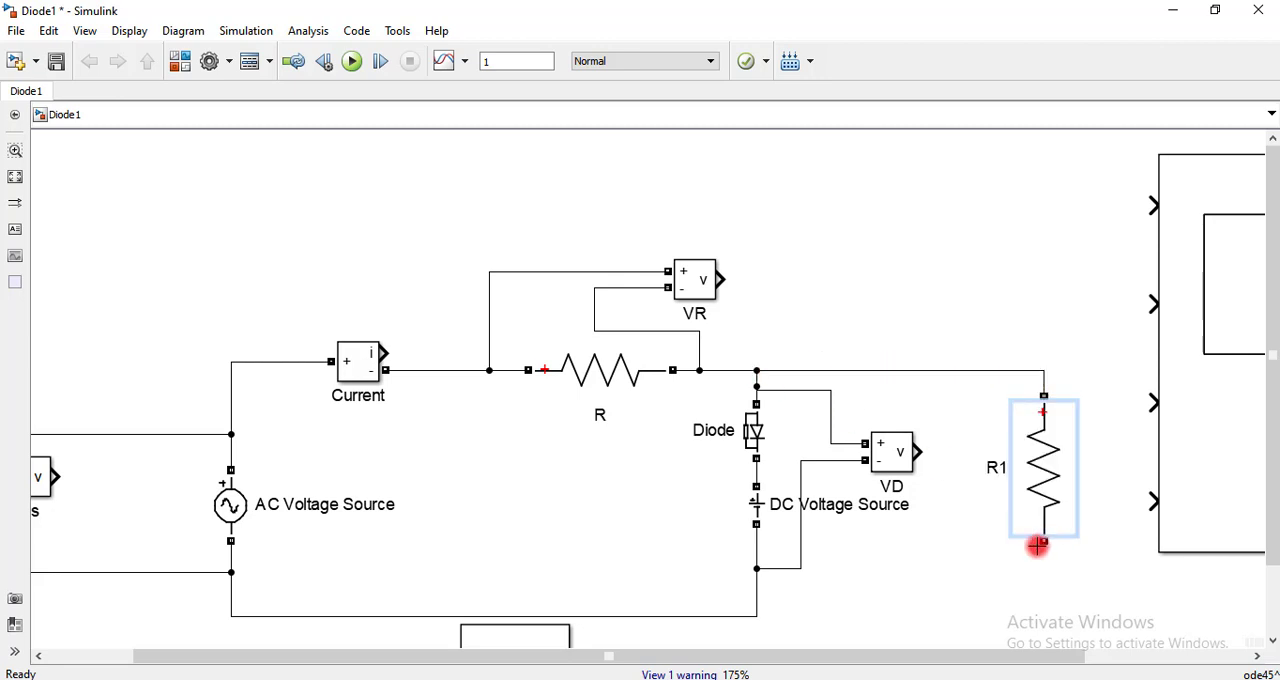
{"action": "left_click_drag", "start_coordinate": [1044, 540], "coordinate": [758, 616]}
Set the resistance of resistor R1 to 250 ohms
{"action": "left_click", "coordinate": [1040, 472]}
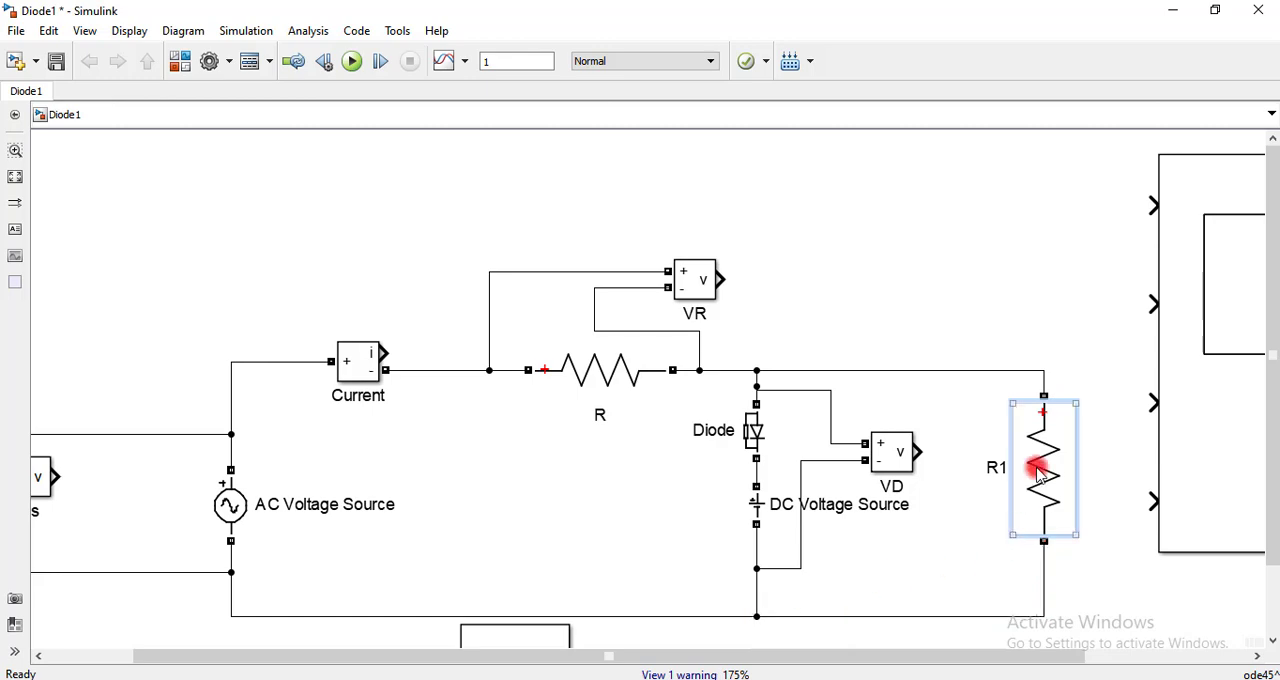
{"action": "double_click", "coordinate": [1040, 474]}
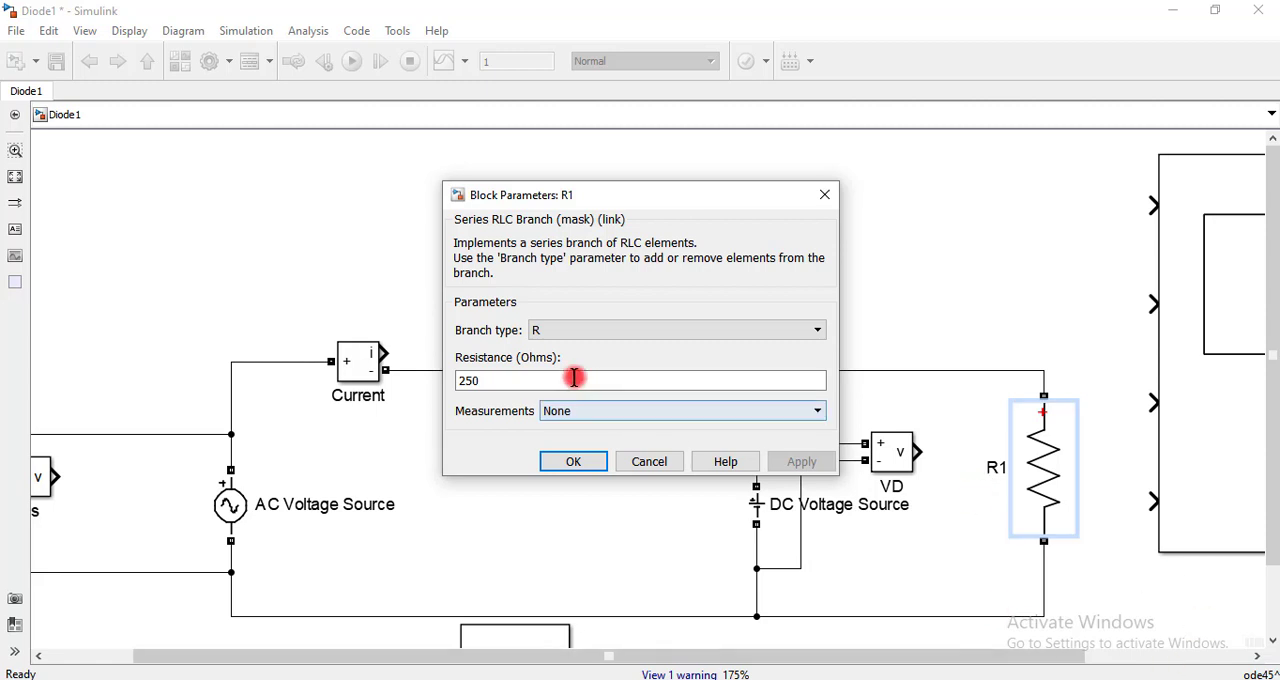
{"action": "left_click", "coordinate": [478, 380]}
{"action": "type", "text": "0"}
{"action": "left_click", "coordinate": [572, 464]}
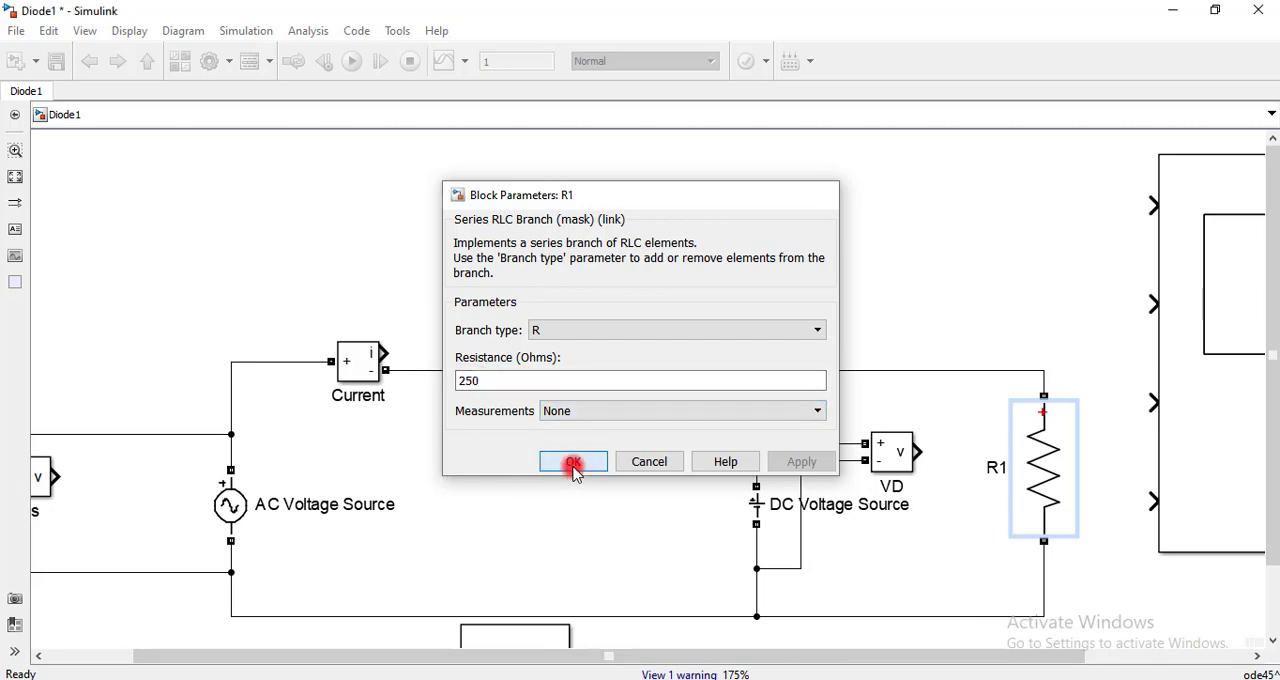
Set the resistance of series resistor R to 1100 ohms
{"action": "left_click", "coordinate": [612, 372]}
{"action": "double_click", "coordinate": [612, 372]}
{"action": "double_click", "coordinate": [494, 378]}
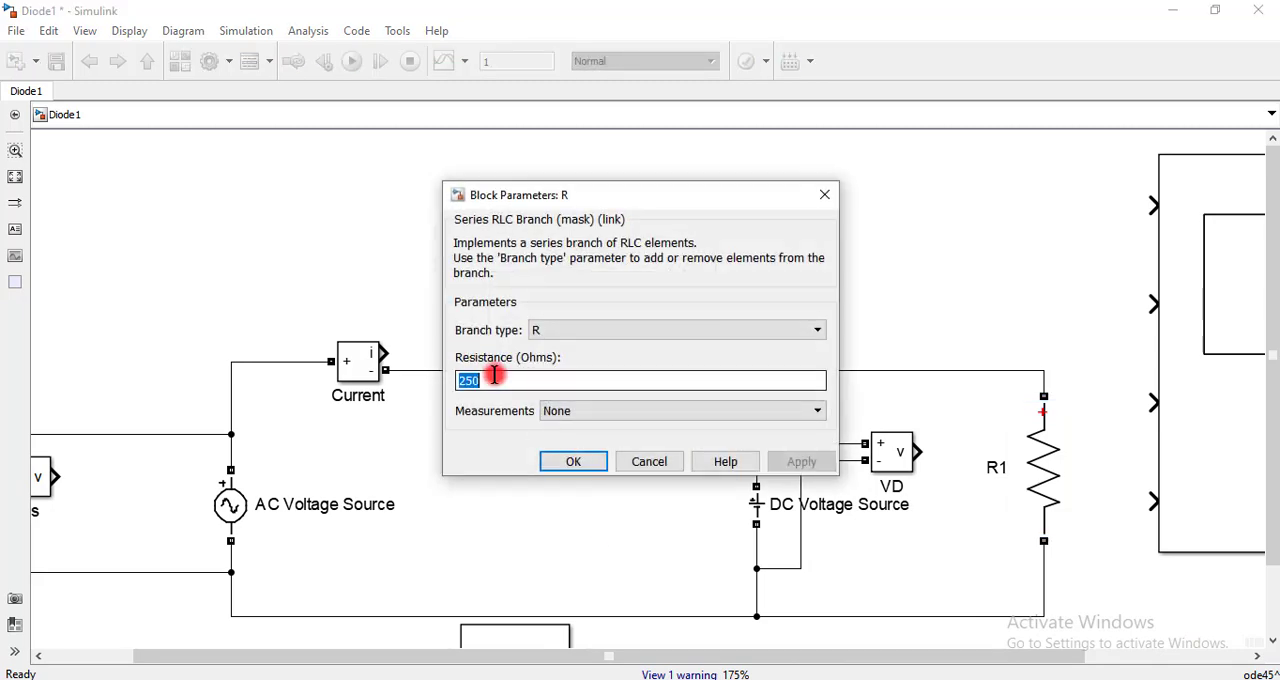
{"action": "type", "text": "1100"}
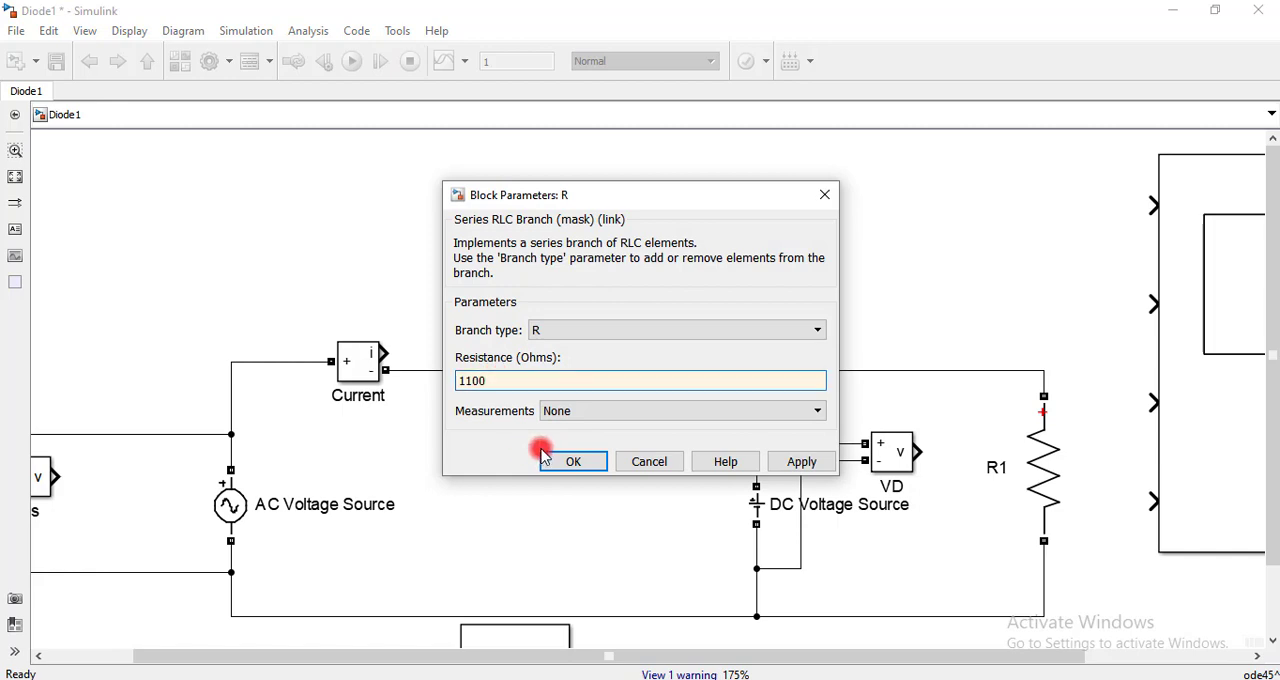
{"action": "left_click", "coordinate": [570, 461]}
{"action": "left_click", "coordinate": [563, 570]}
Move the Scope block farther from the circuit and set its number of axes to 5, leaving the Scope window out of the way
{"action": "scroll", "coordinate": [600, 506], "scroll_direction": "down", "scroll_amount": 2}
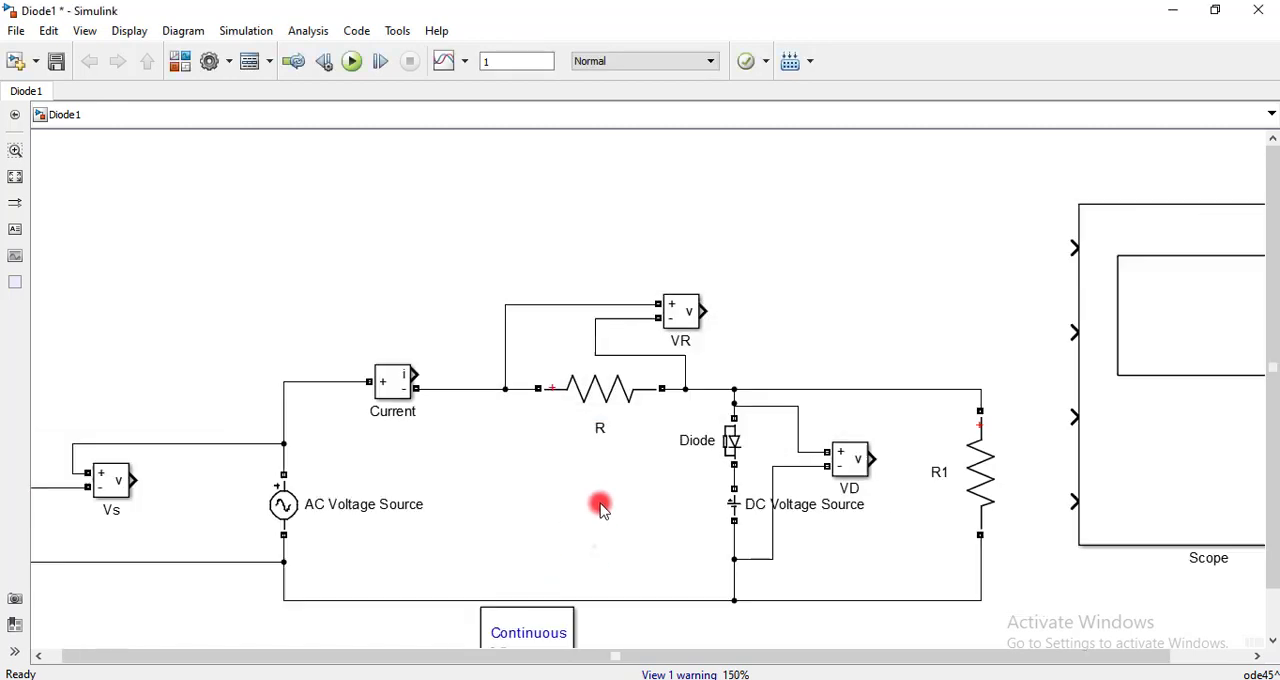
{"action": "left_click", "coordinate": [1088, 374]}
{"action": "left_click_drag", "start_coordinate": [1090, 377], "coordinate": [1157, 314]}
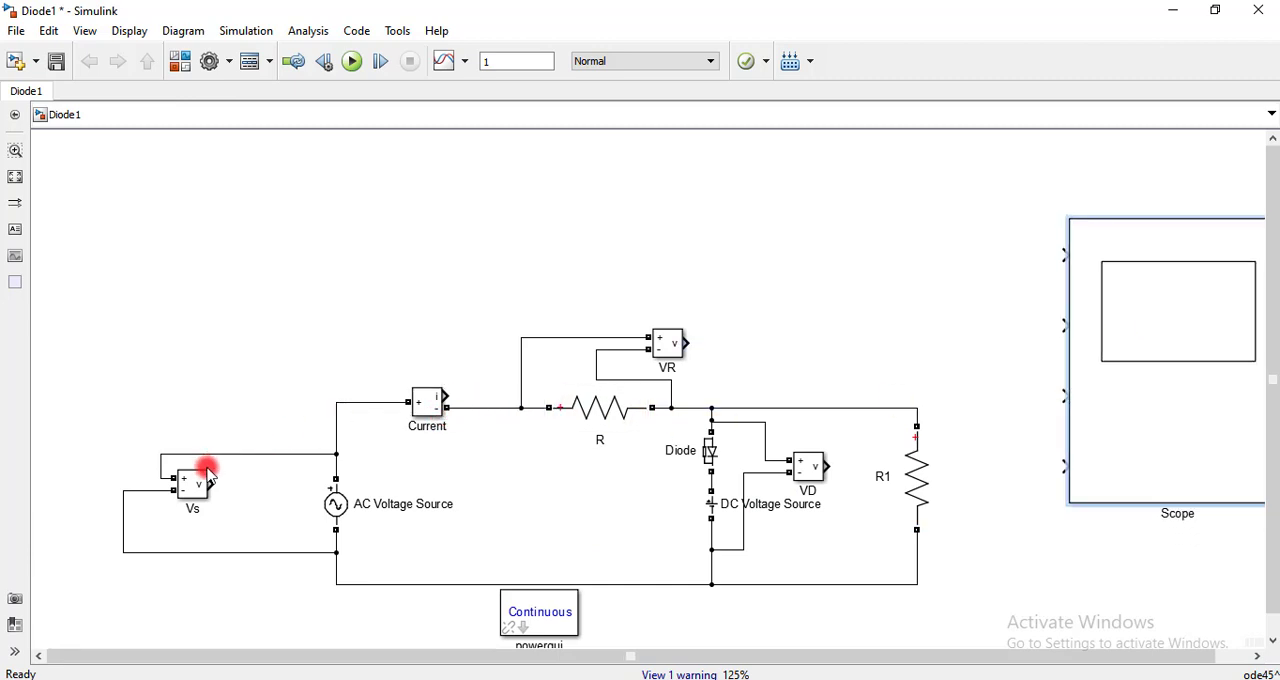
{"action": "left_click", "coordinate": [1197, 310]}
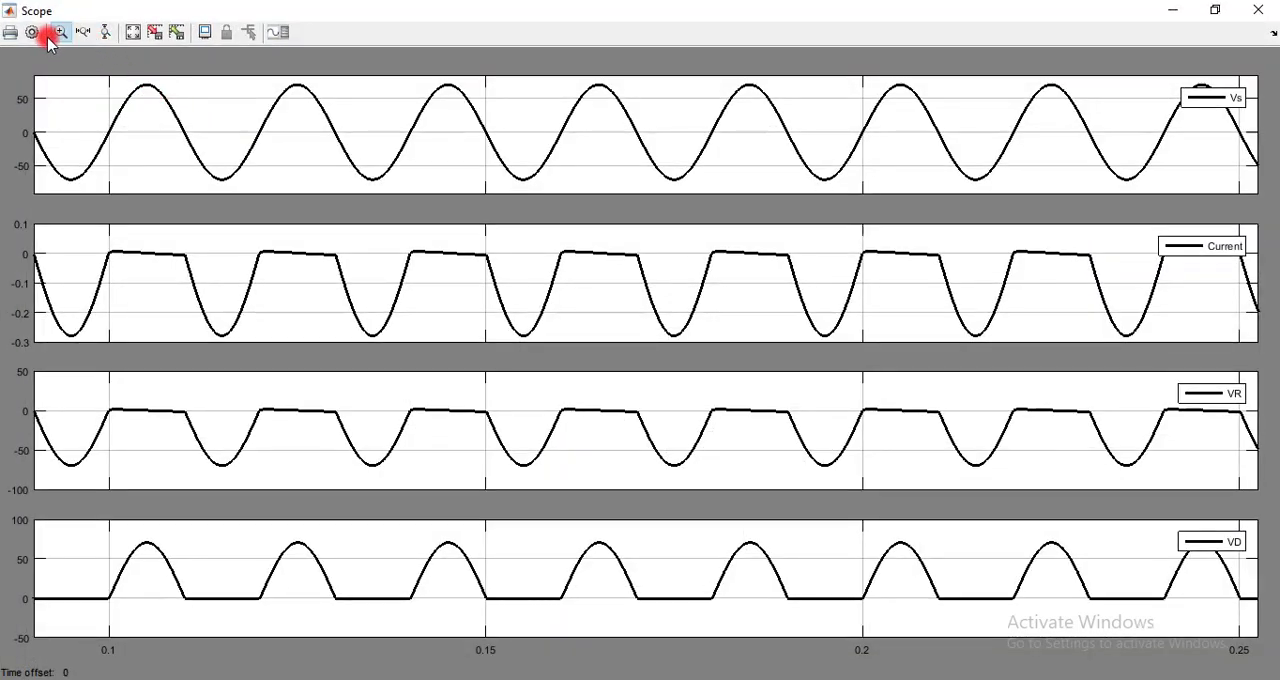
{"action": "left_click", "coordinate": [35, 32]}
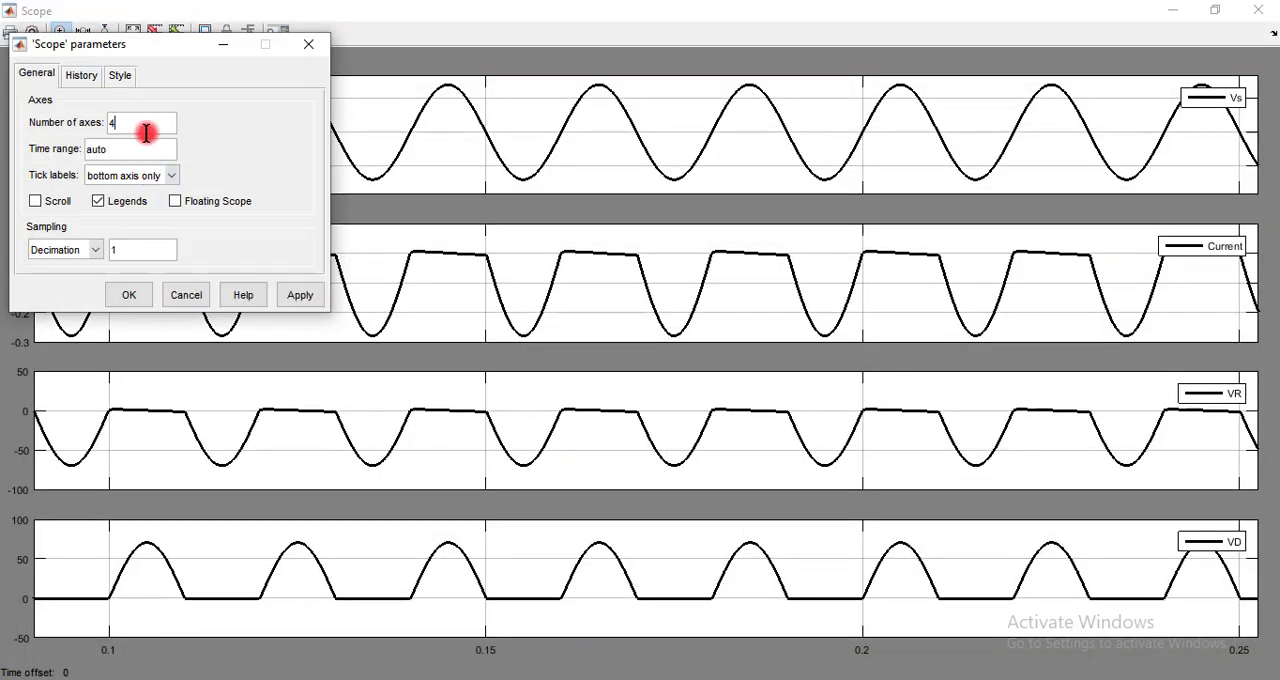
{"action": "left_click", "coordinate": [146, 122]}
{"action": "type", "text": "5"}
{"action": "left_click", "coordinate": [129, 295]}
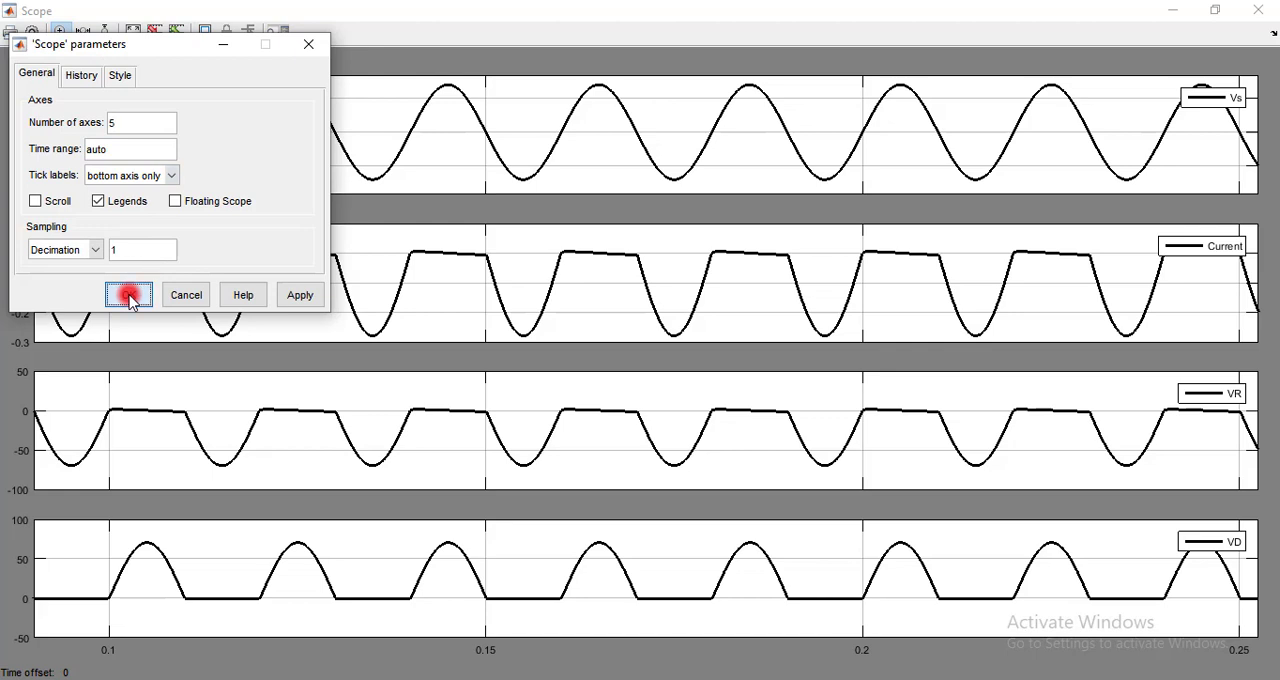
{"action": "left_click", "coordinate": [1215, 9]}
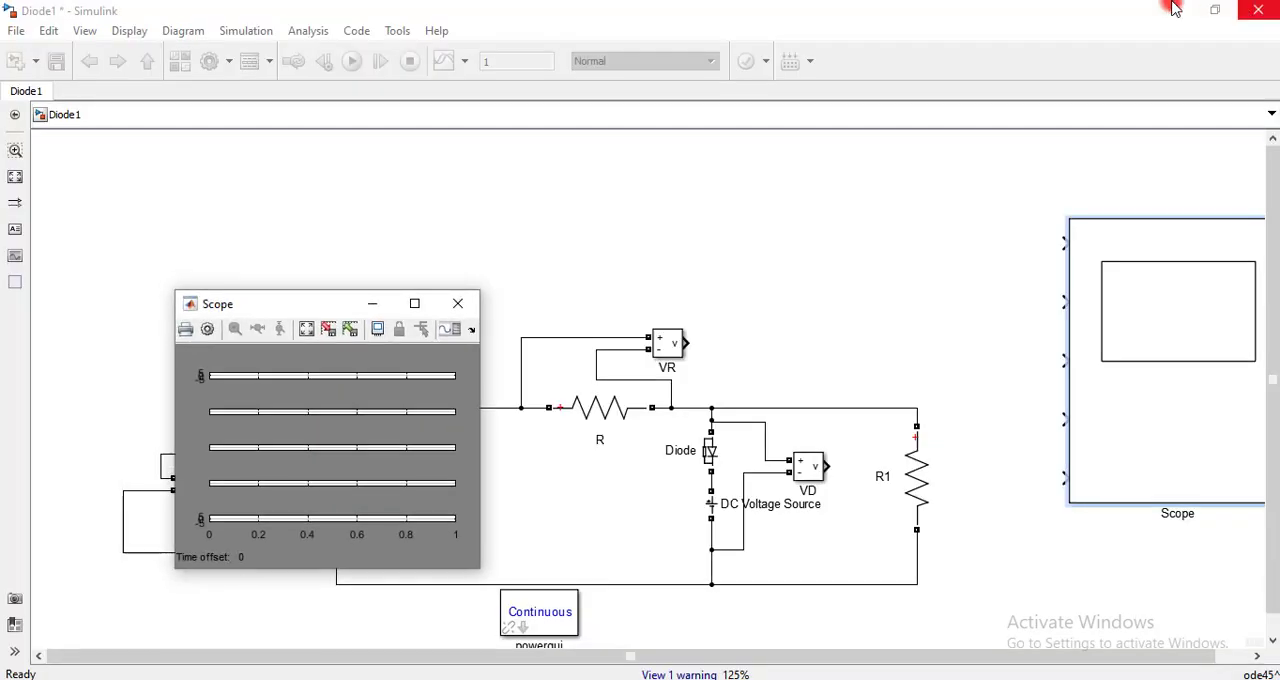
{"action": "left_click", "coordinate": [364, 306]}
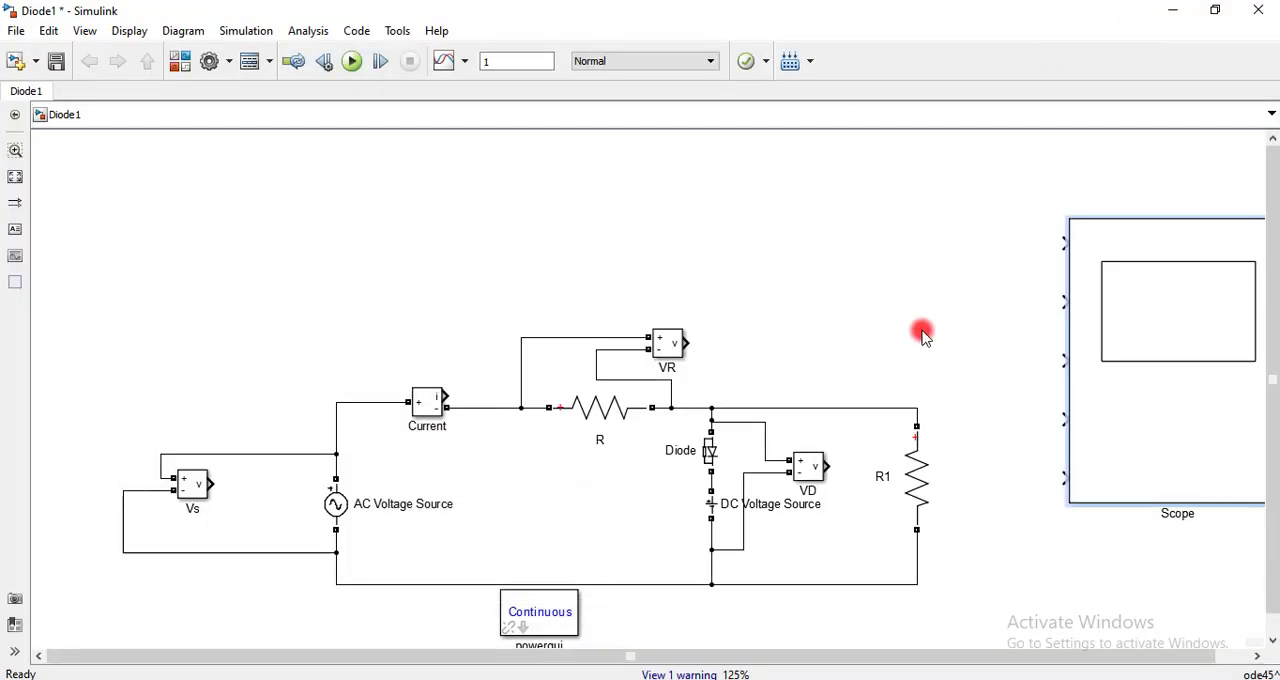
Wire the outputs of Vs, Current, VR and VD, in that order, to the first four Scope inputs
{"action": "left_click_drag", "start_coordinate": [1065, 239], "coordinate": [210, 484]}
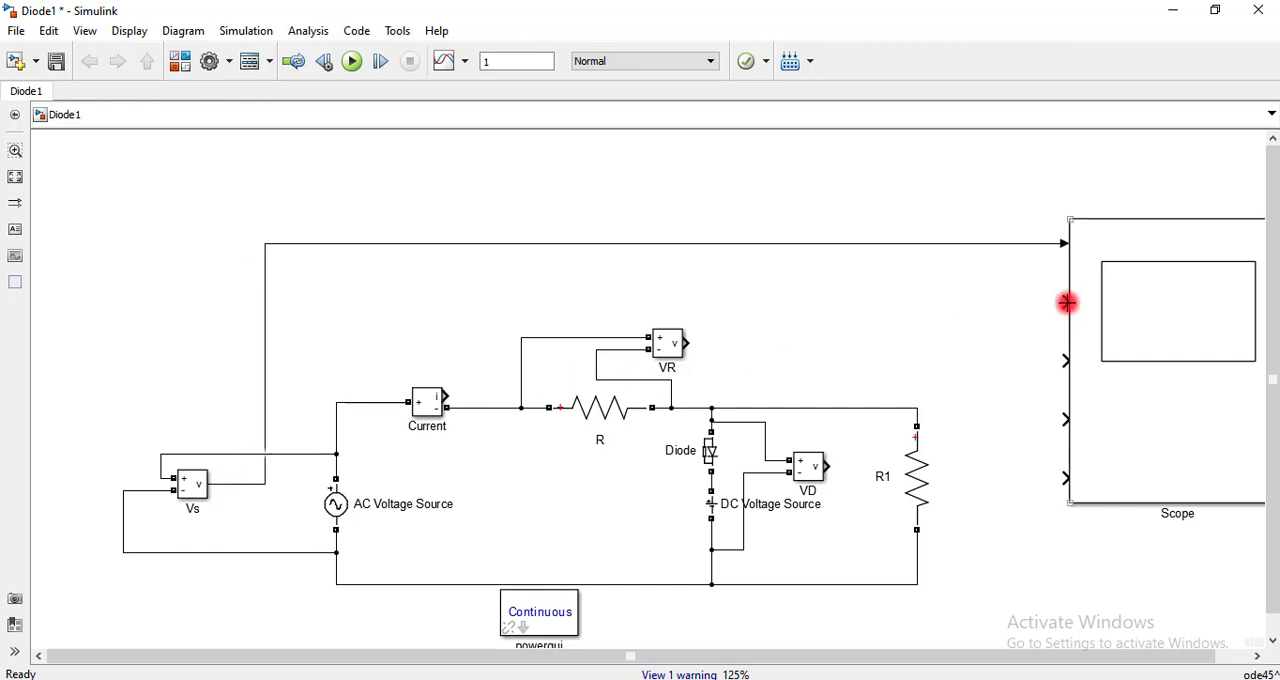
{"action": "left_click_drag", "start_coordinate": [1066, 303], "coordinate": [449, 397]}
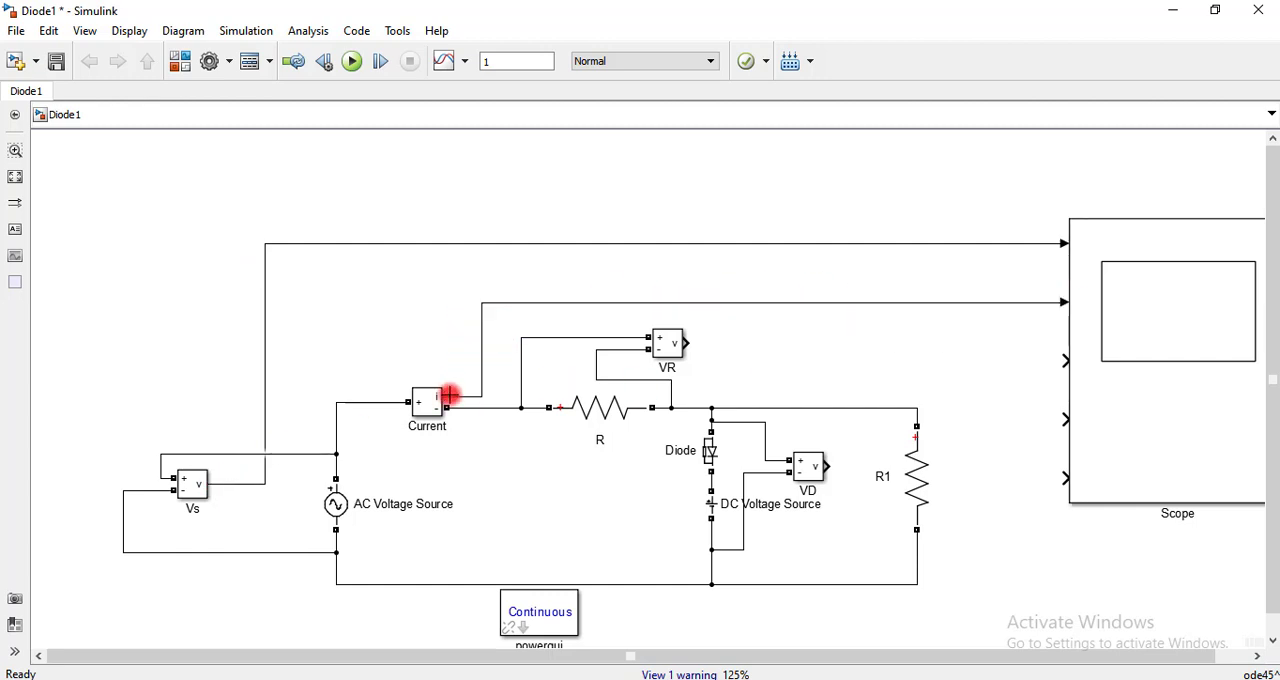
{"action": "left_click_drag", "start_coordinate": [1065, 360], "coordinate": [686, 343]}
{"action": "left_click", "coordinate": [1068, 420]}
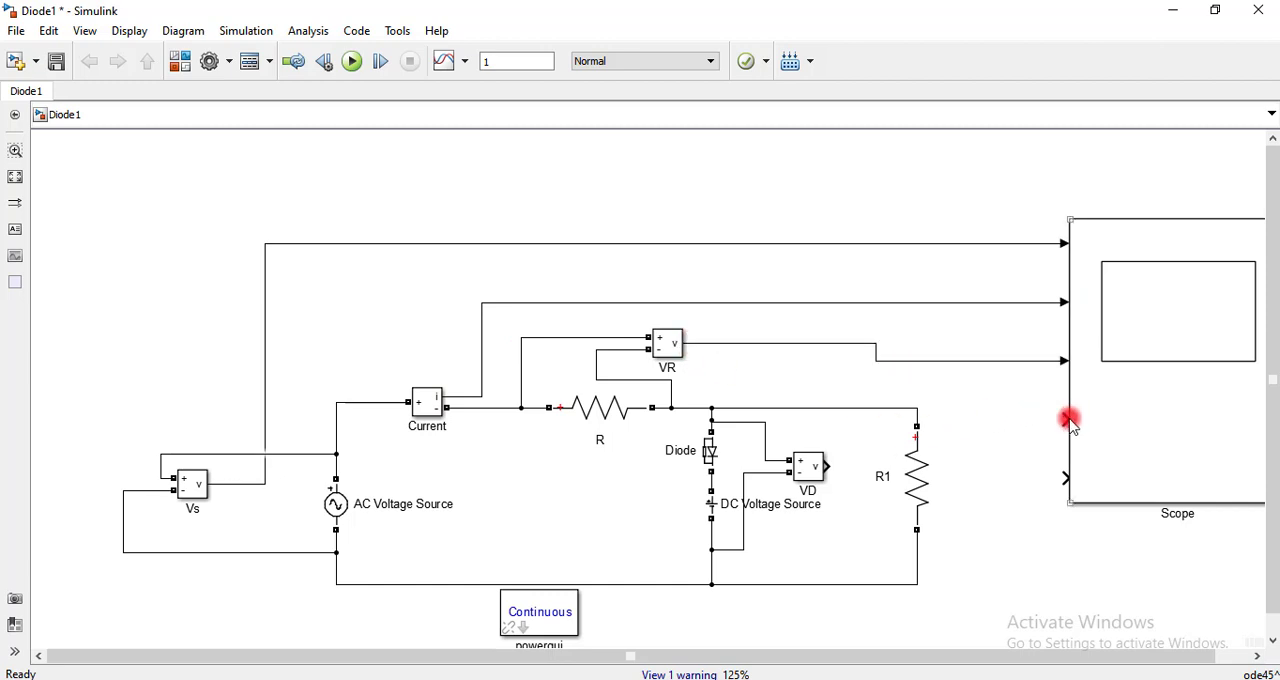
{"action": "left_click_drag", "start_coordinate": [967, 421], "coordinate": [826, 466]}
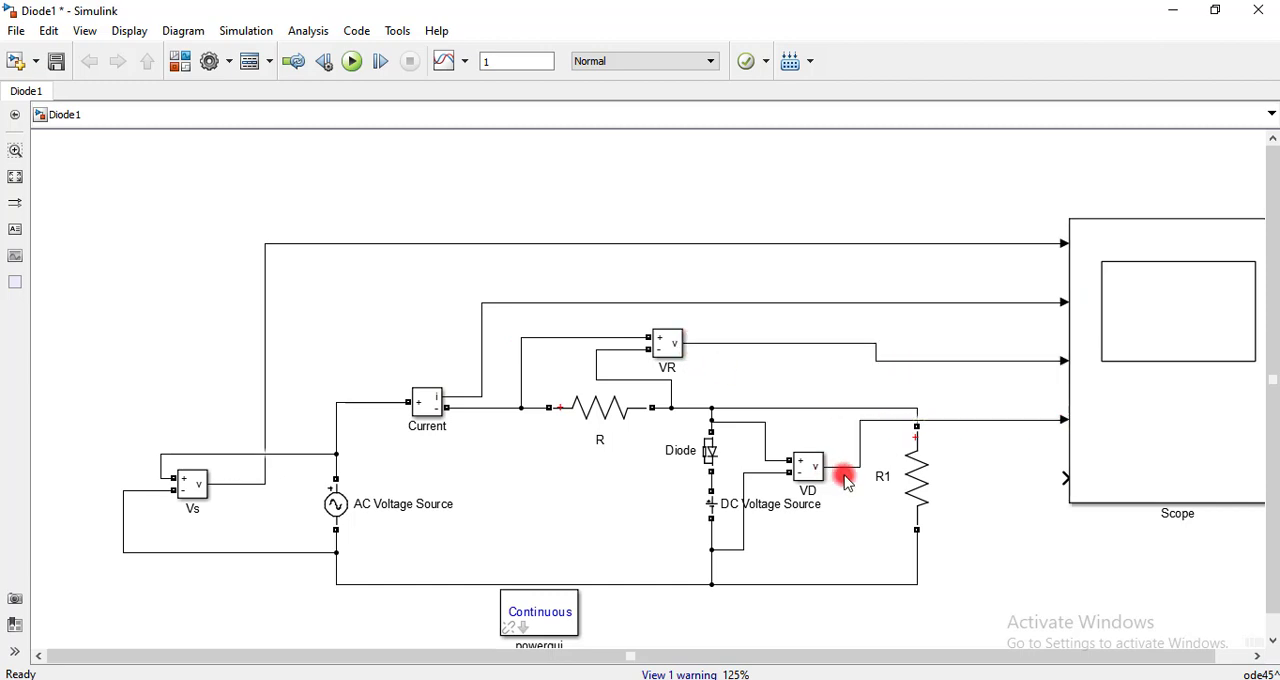
Place a copy of the VD measurement block beside R1 and connect its two terminals across R1
{"action": "left_click", "coordinate": [806, 474]}
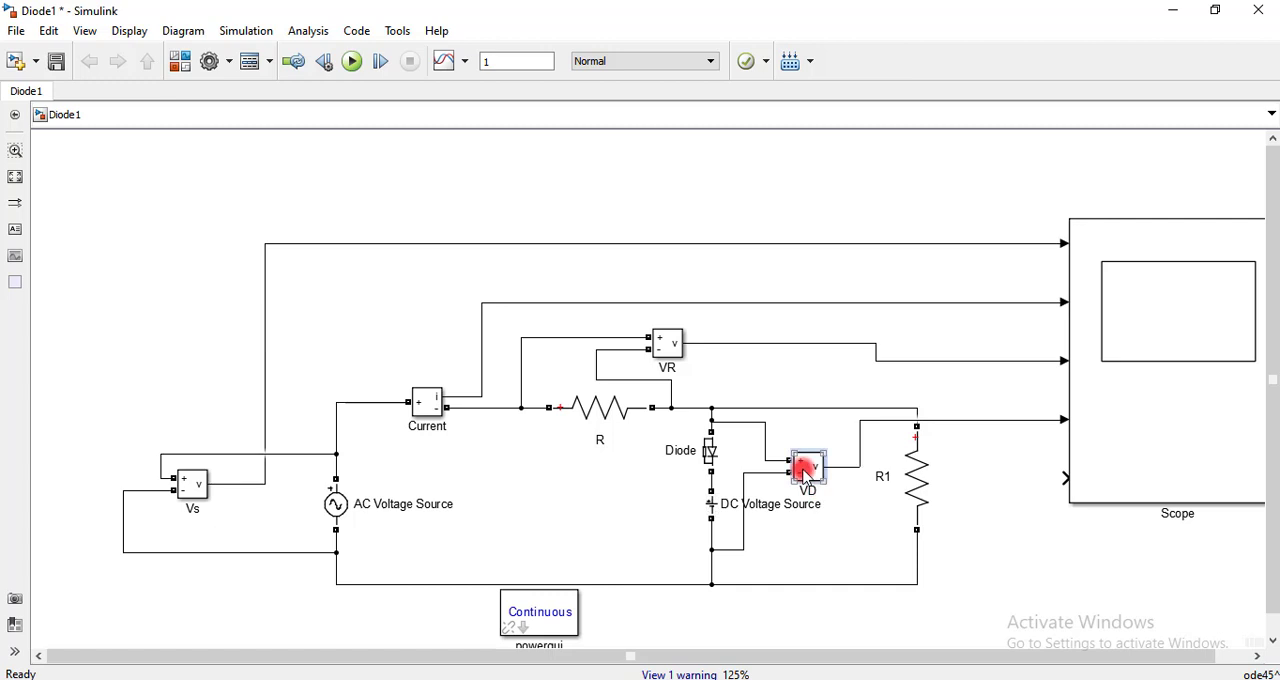
{"action": "left_click", "coordinate": [990, 474]}
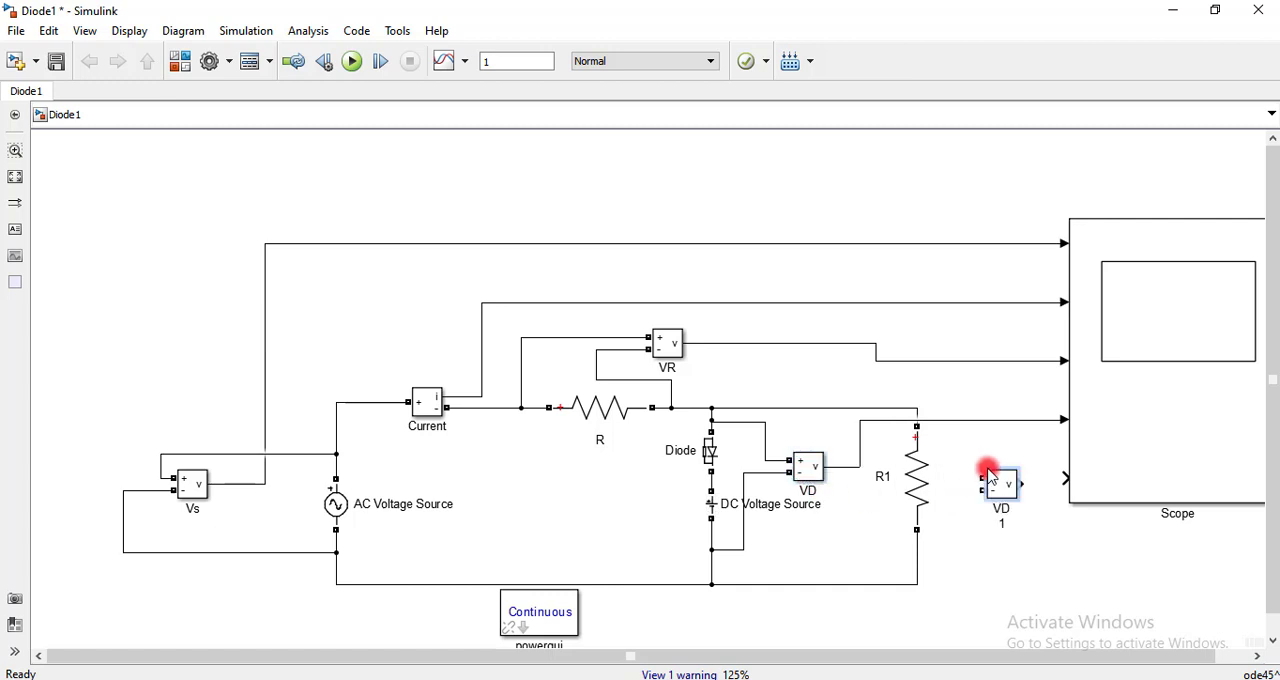
{"action": "left_click_drag", "start_coordinate": [985, 480], "coordinate": [918, 411]}
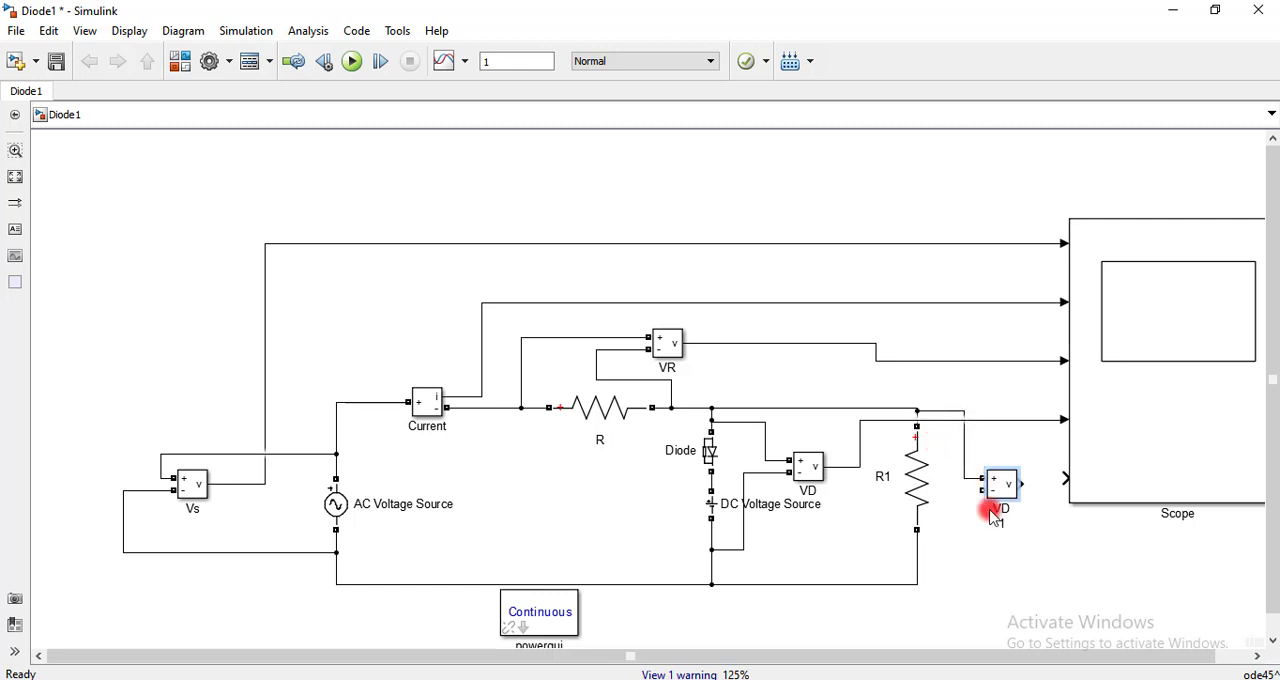
{"action": "left_click_drag", "start_coordinate": [985, 492], "coordinate": [918, 568]}
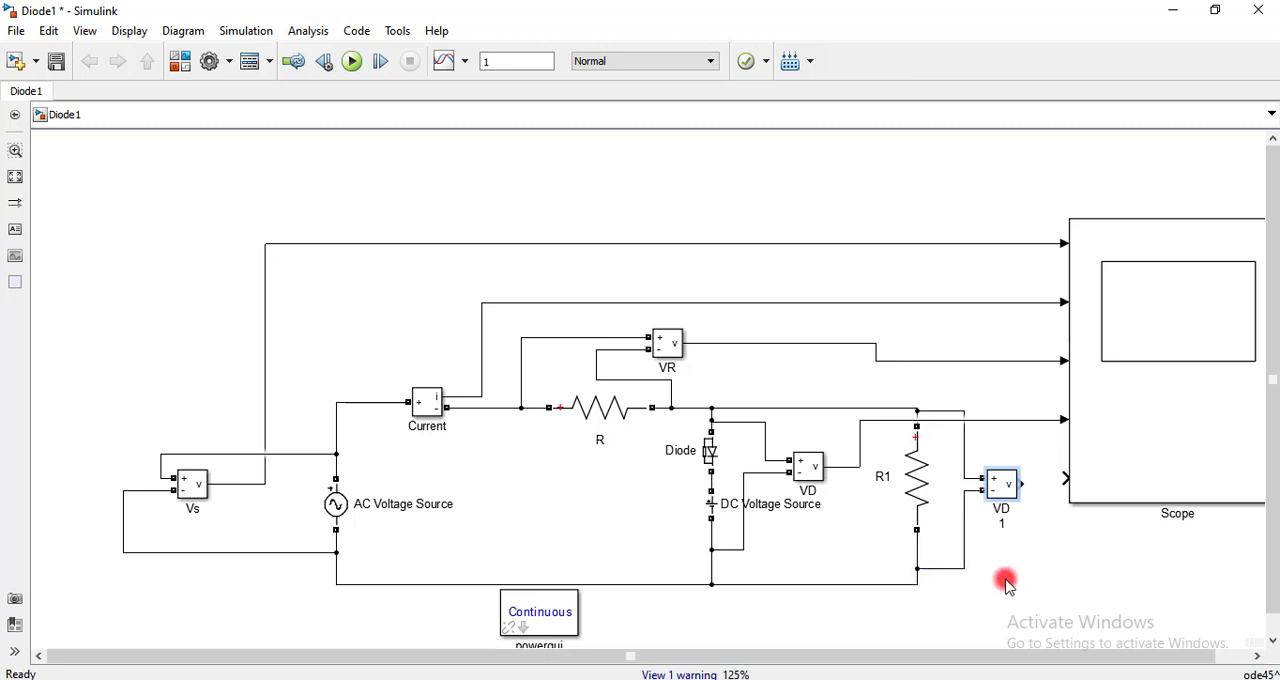
Rename the copied measurement block as VR! and connect its output to the fifth Scope input
{"action": "double_click", "coordinate": [1004, 521]}
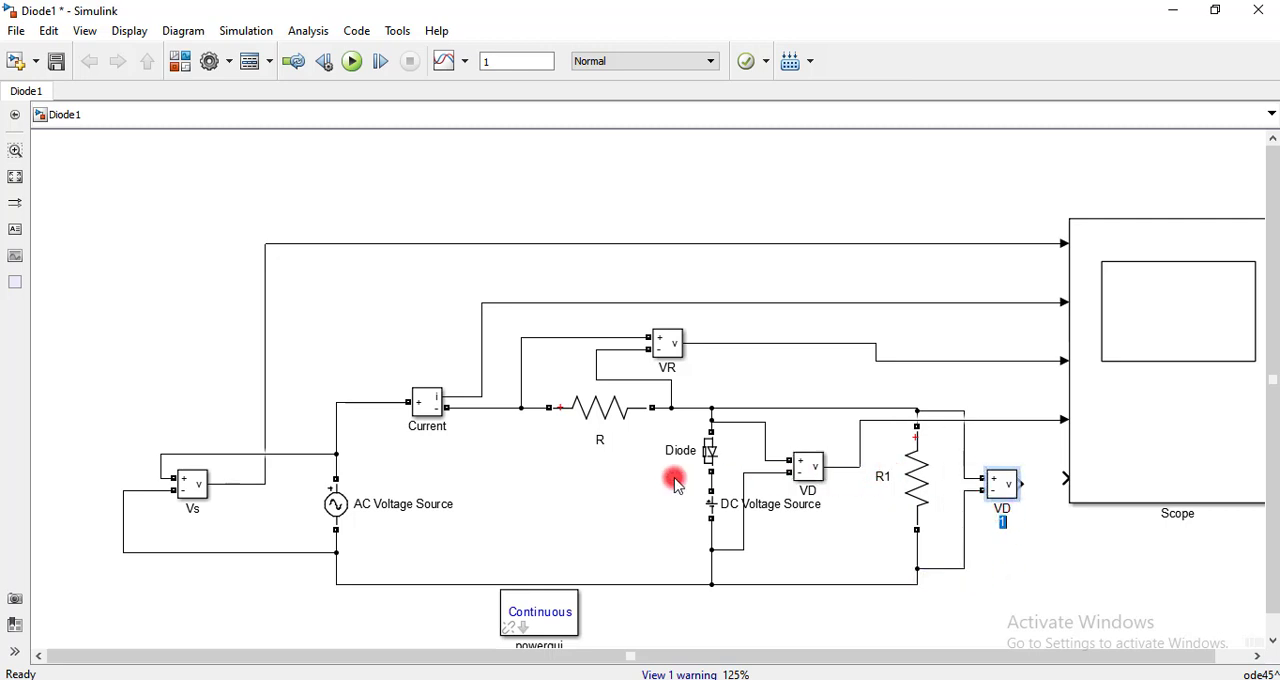
{"action": "left_click", "coordinate": [1007, 523]}
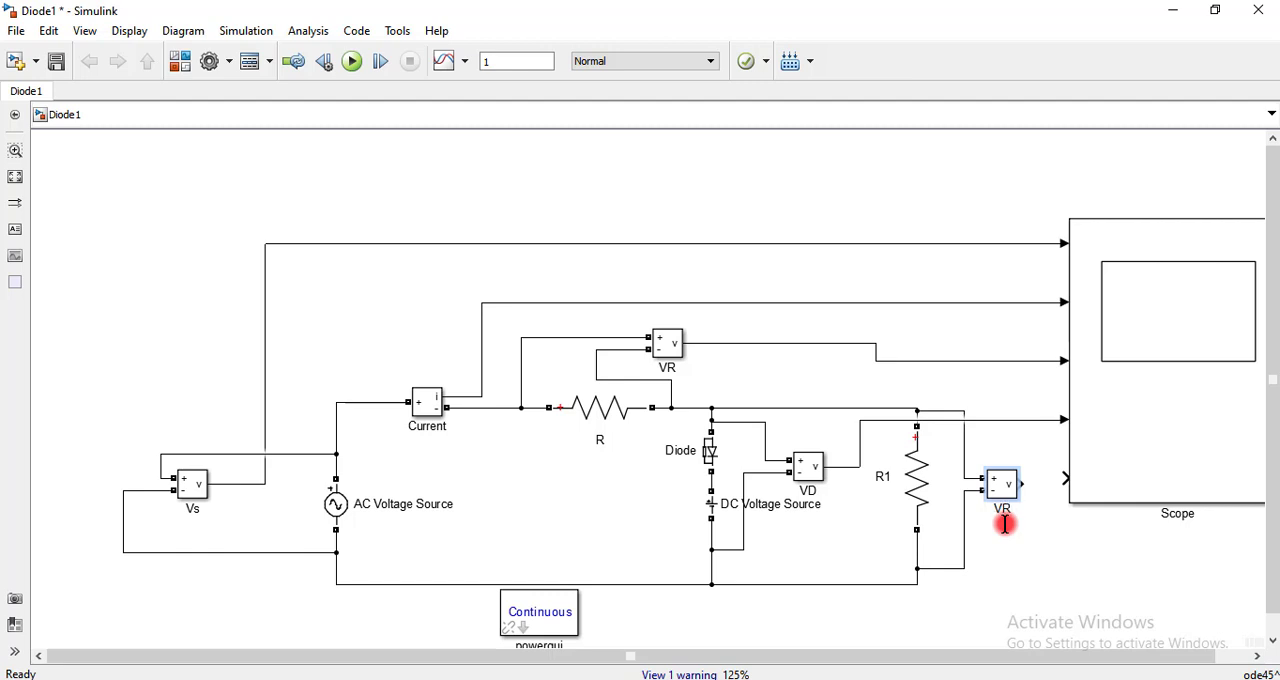
{"action": "left_click", "coordinate": [1017, 494]}
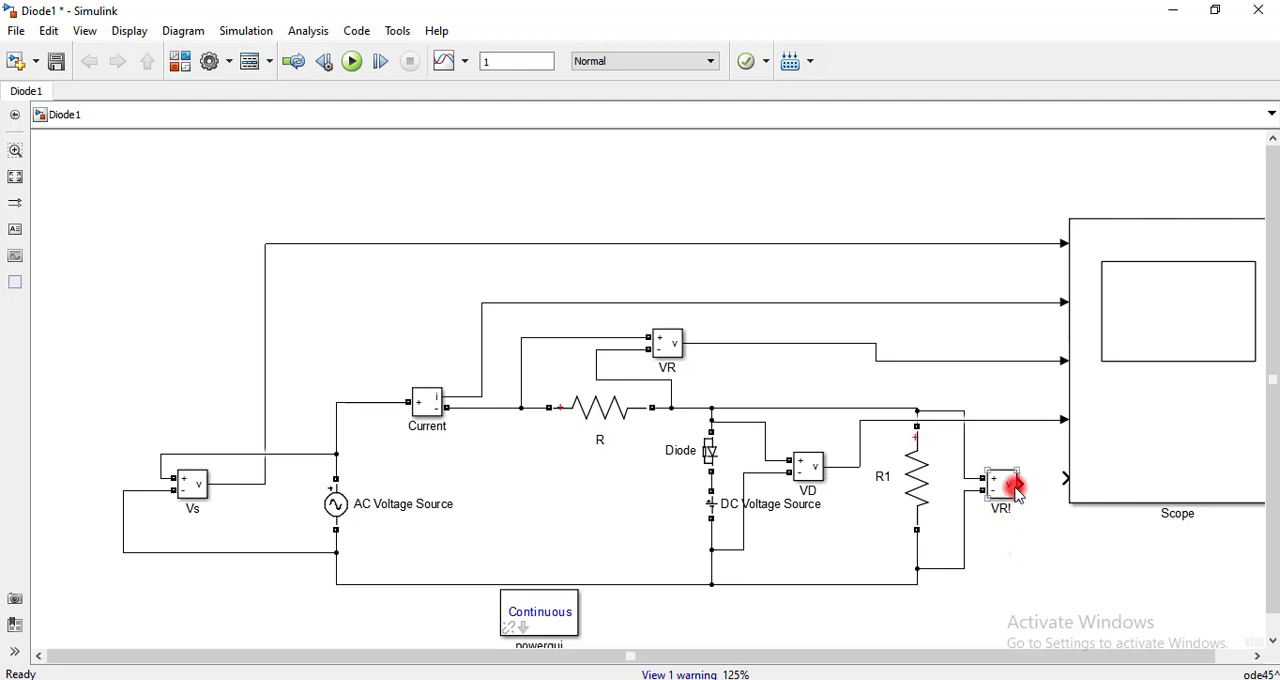
{"action": "left_click_drag", "start_coordinate": [1020, 486], "coordinate": [1064, 477]}
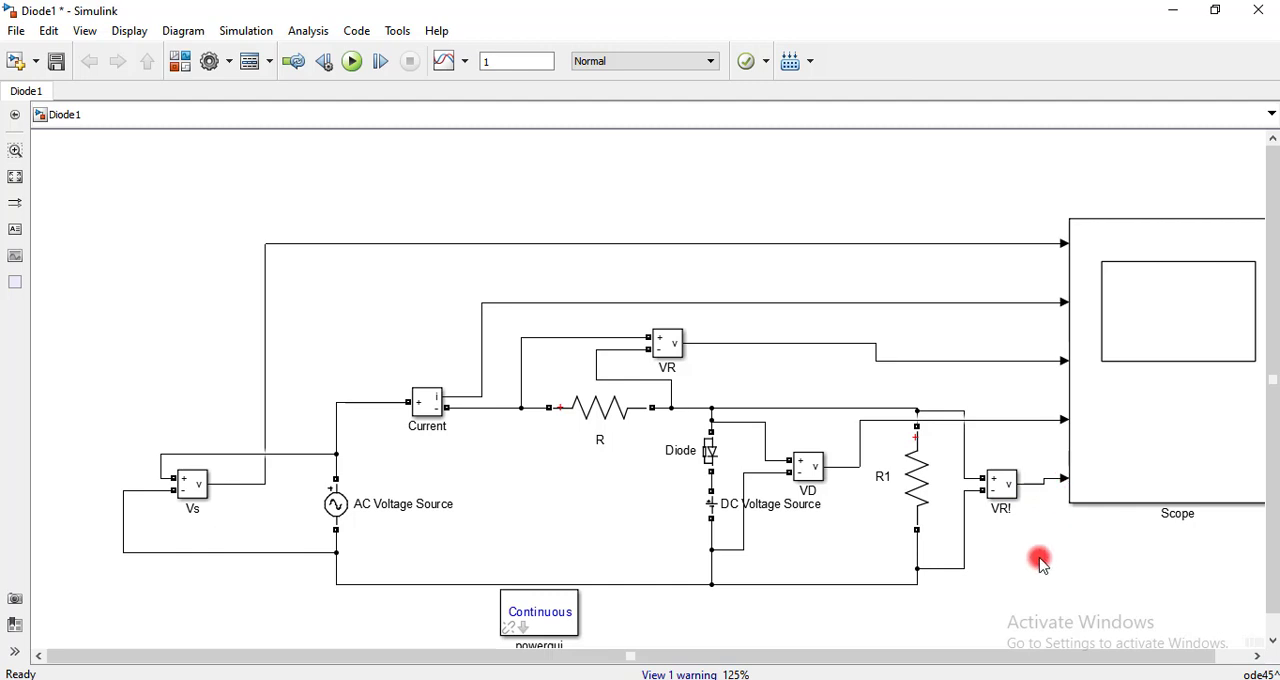
Run the simulation, open the Scope full screen and autoscale all five plots
{"action": "key", "text": "space"}
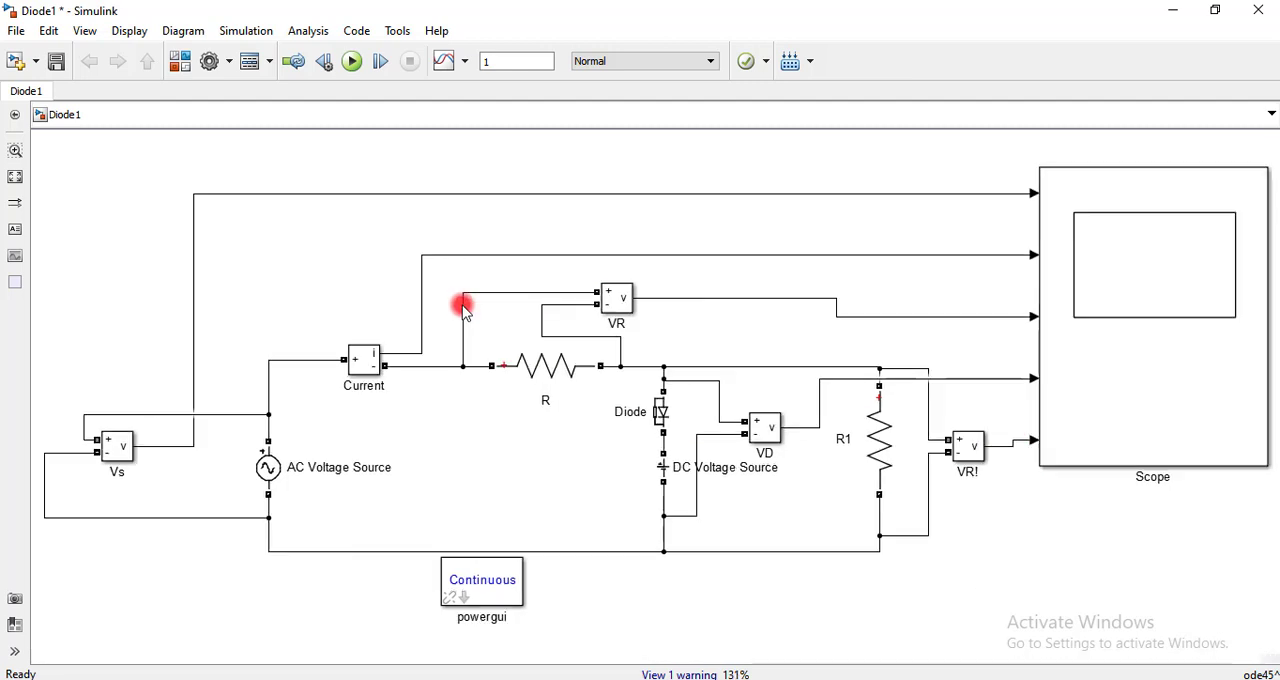
{"action": "left_click", "coordinate": [351, 61]}
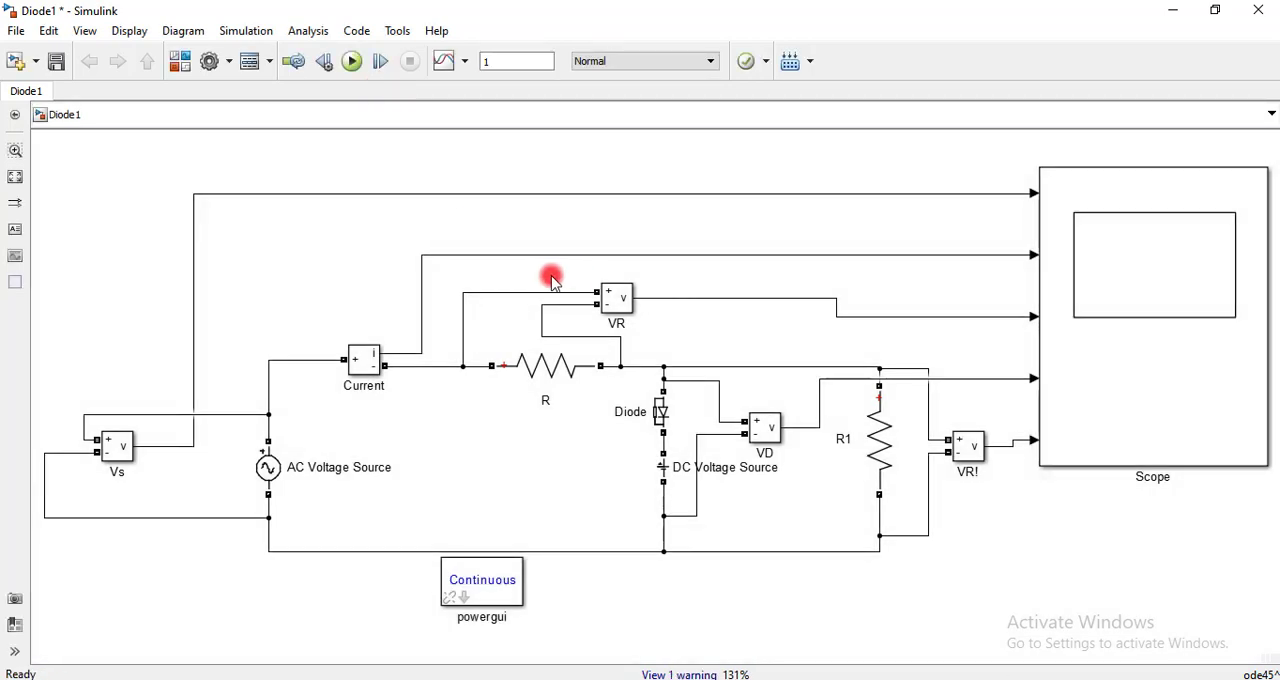
{"action": "double_click", "coordinate": [1140, 254]}
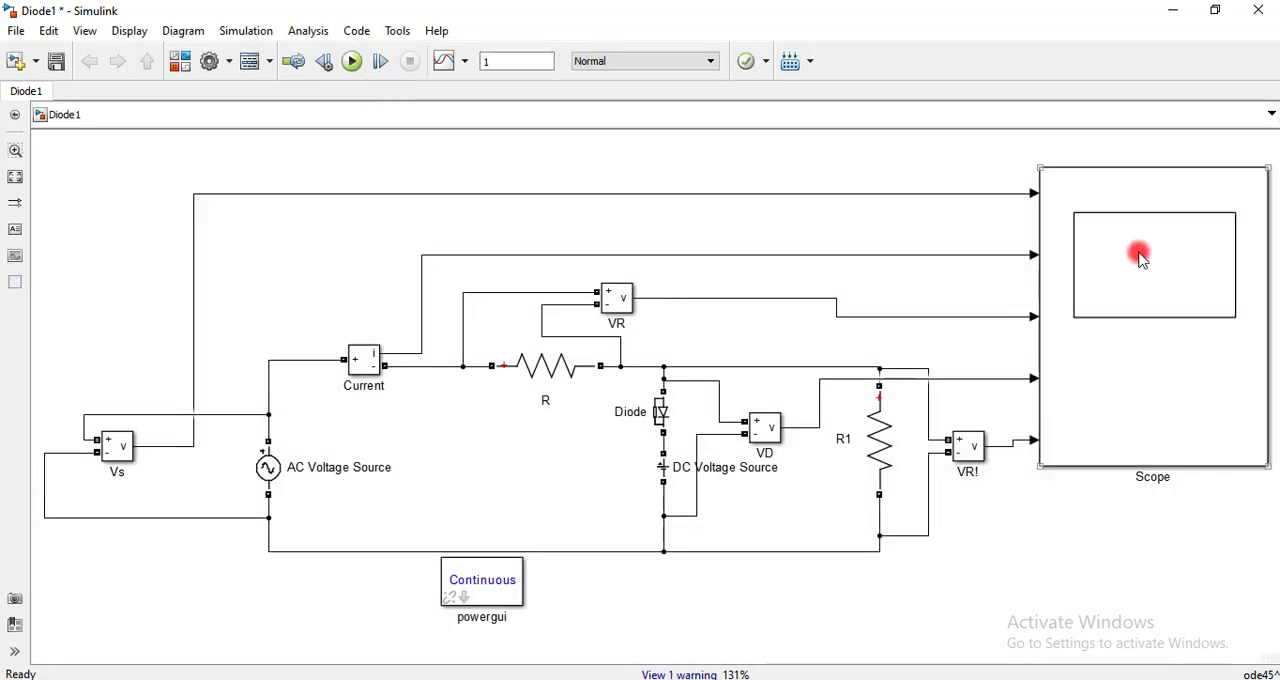
{"action": "left_click", "coordinate": [412, 305]}
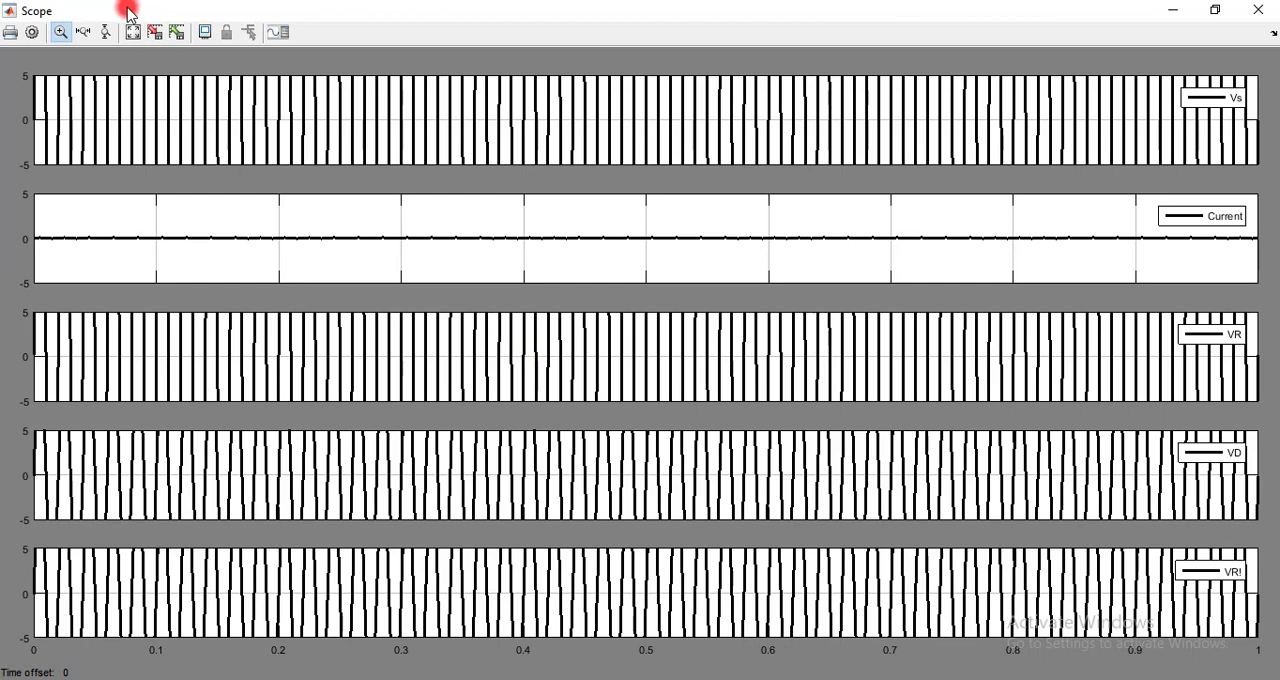
{"action": "left_click", "coordinate": [133, 33]}
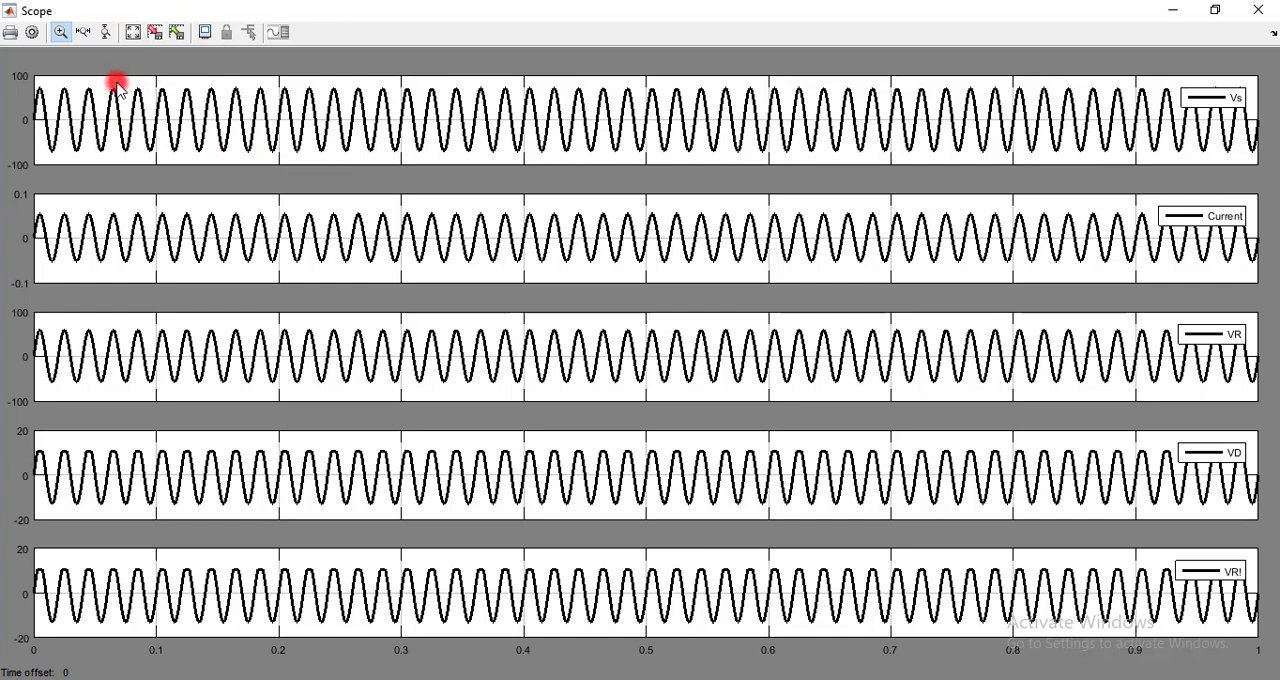
Examine a few cycles of the five Scope waveforms up close, restore the full time range and close the Scope
{"action": "left_click_drag", "start_coordinate": [118, 86], "coordinate": [341, 164]}
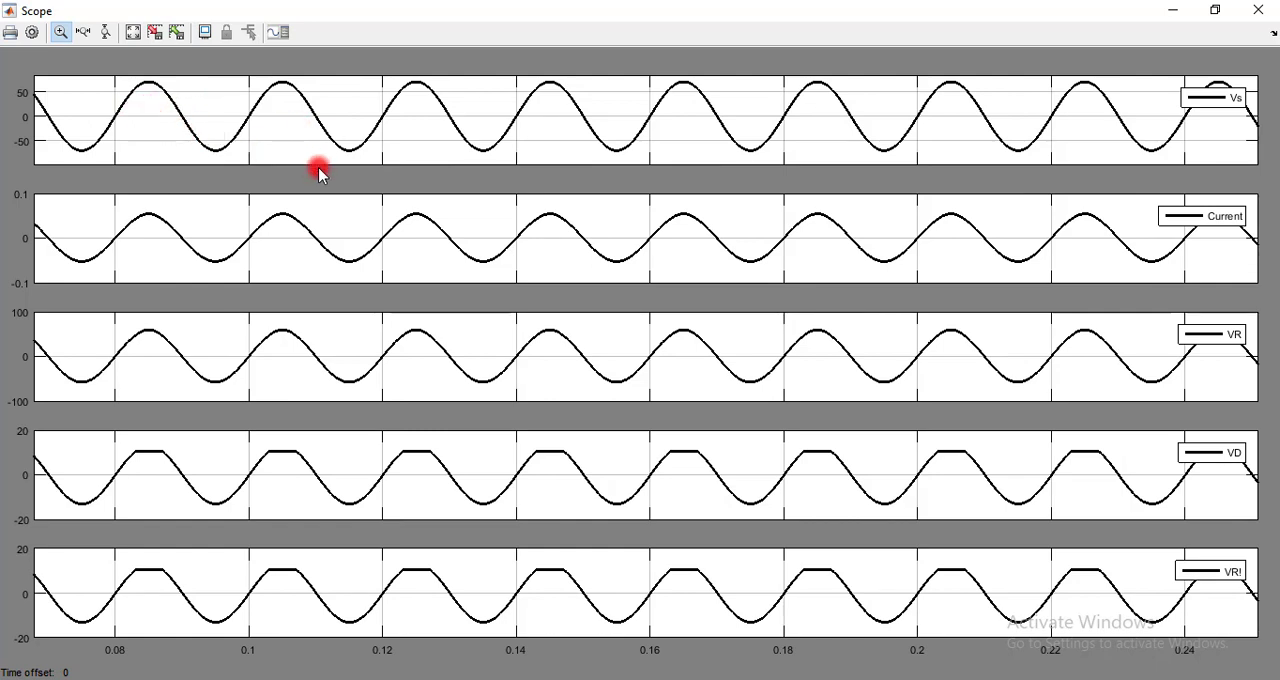
{"action": "left_click_drag", "start_coordinate": [88, 76], "coordinate": [634, 186]}
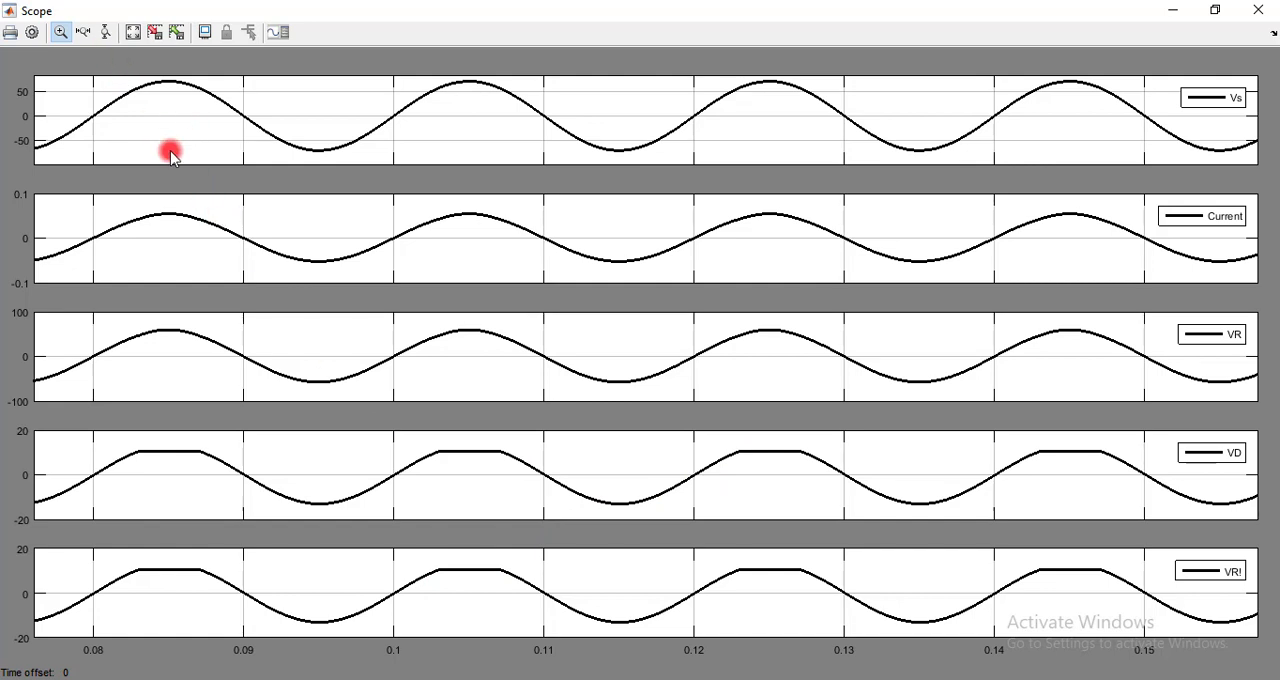
{"action": "right_click", "coordinate": [170, 93]}
{"action": "left_click", "coordinate": [192, 103]}
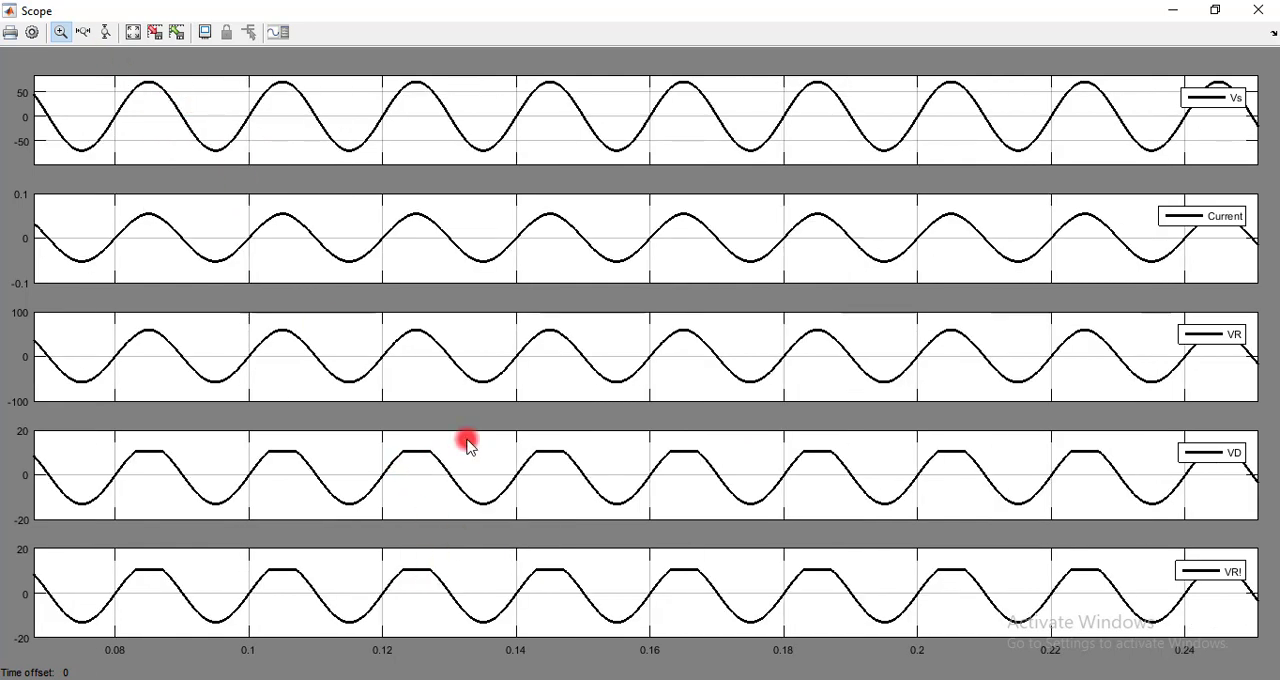
{"action": "right_click", "coordinate": [381, 116]}
{"action": "left_click", "coordinate": [420, 143]}
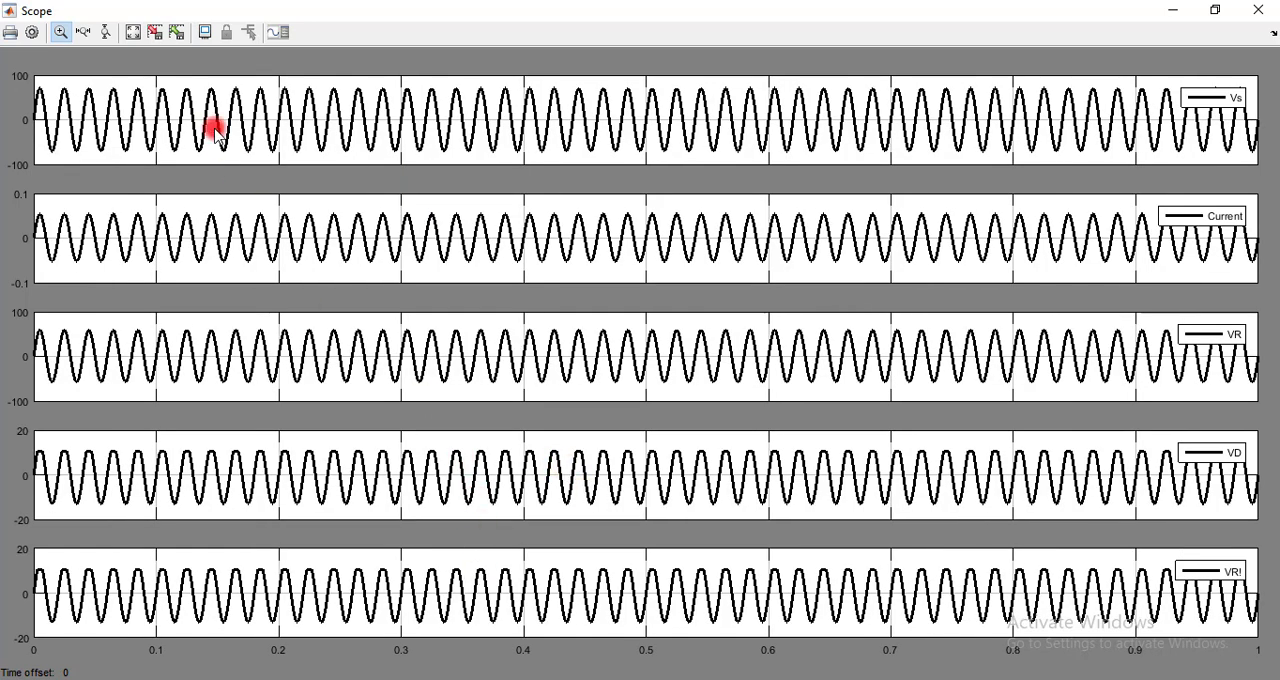
{"action": "left_click", "coordinate": [1258, 9]}
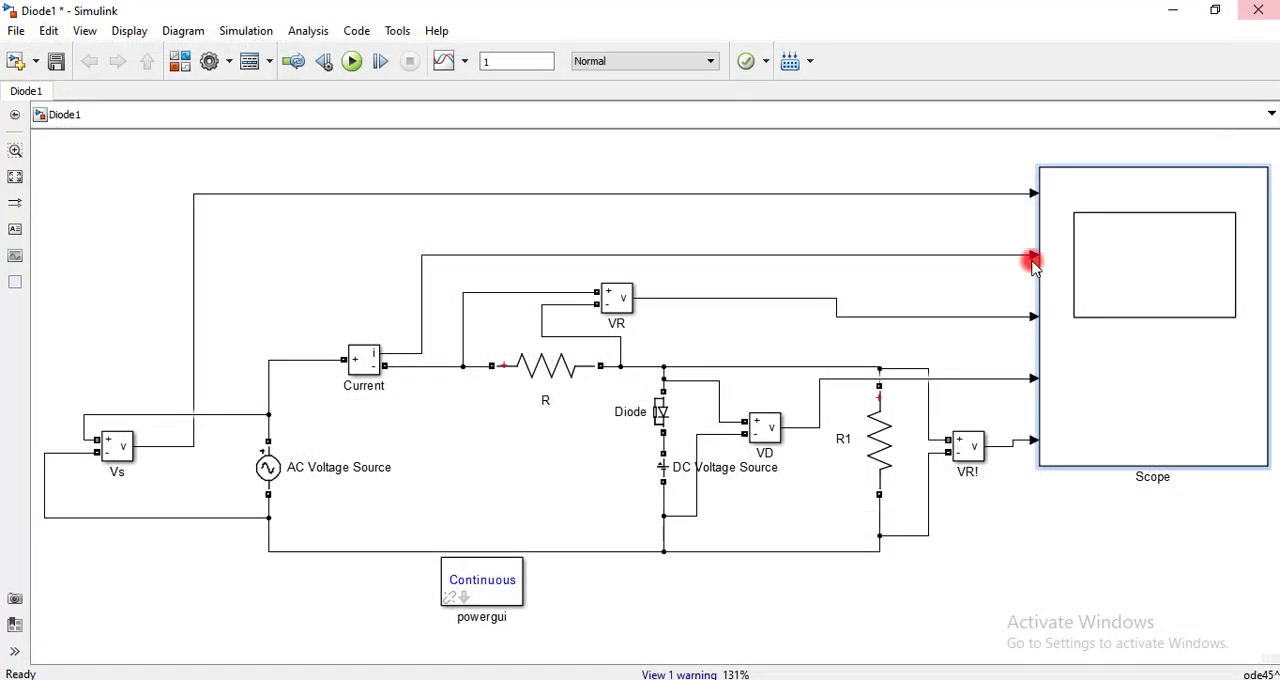